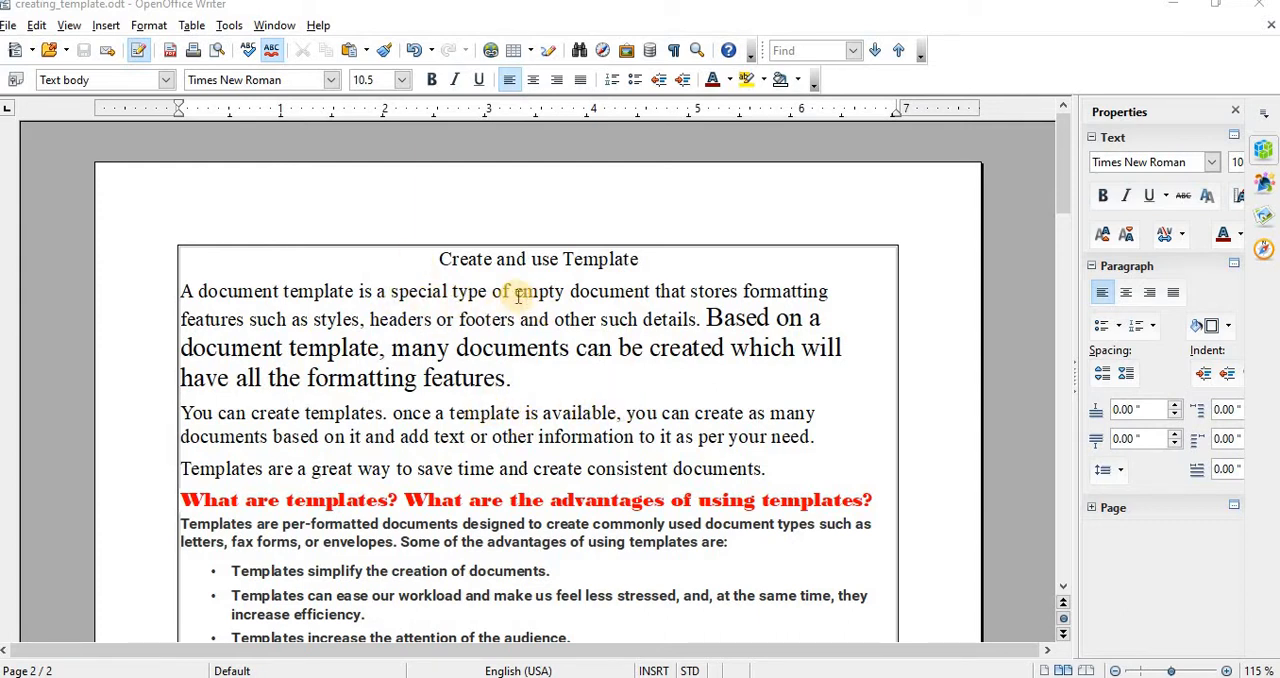
Step: Highlight the key phrases of the opening paragraph on templates while reading, including "footers" and "many documents can be created", and clear the selection
drag(517, 290, 829, 291)
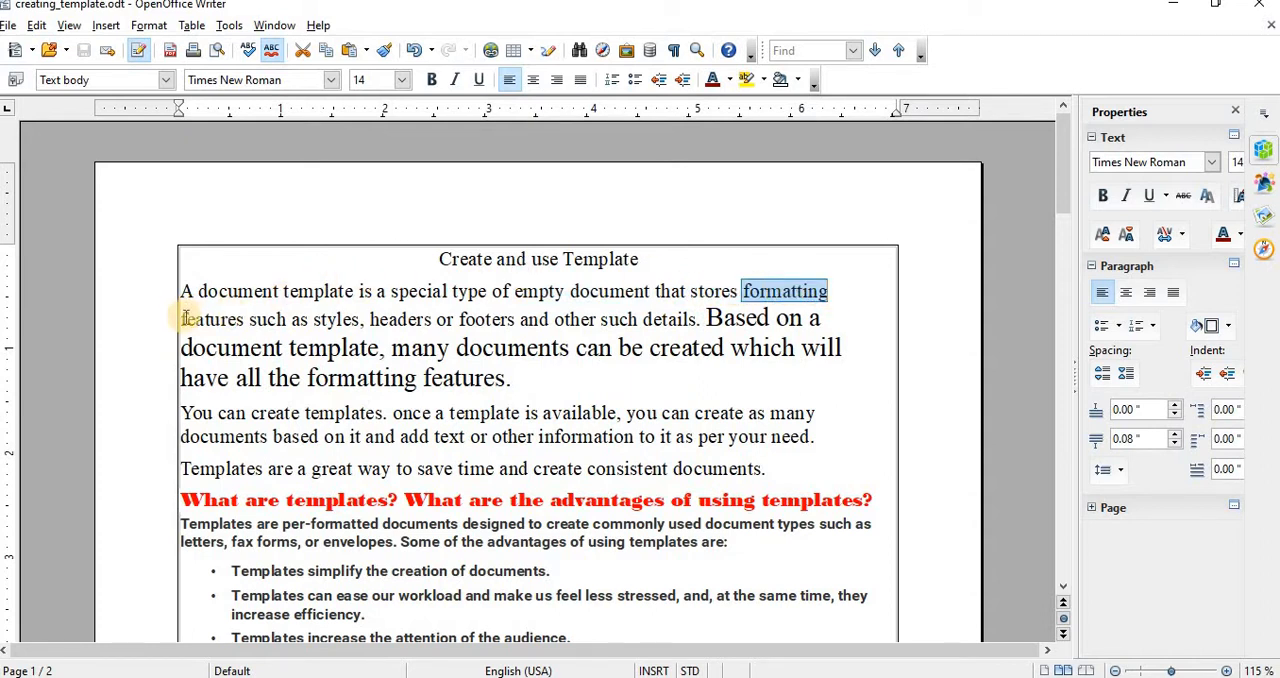
drag(182, 318, 228, 318)
drag(318, 318, 519, 318)
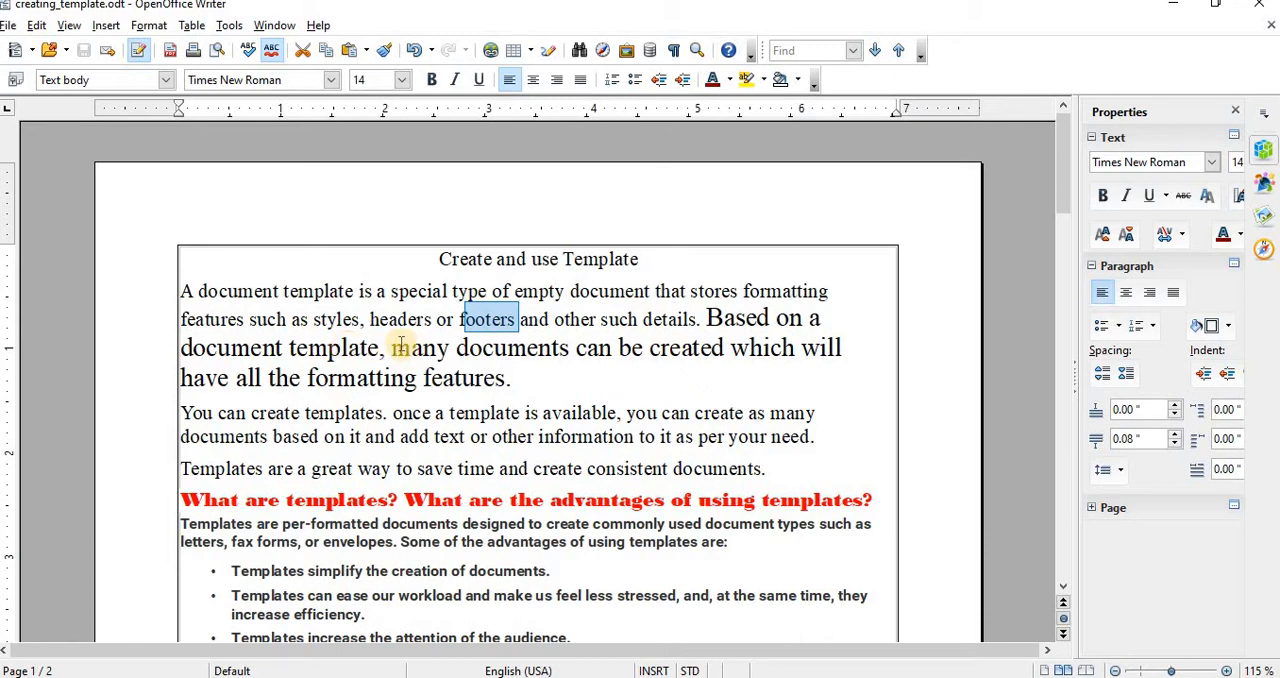
drag(392, 347, 720, 360)
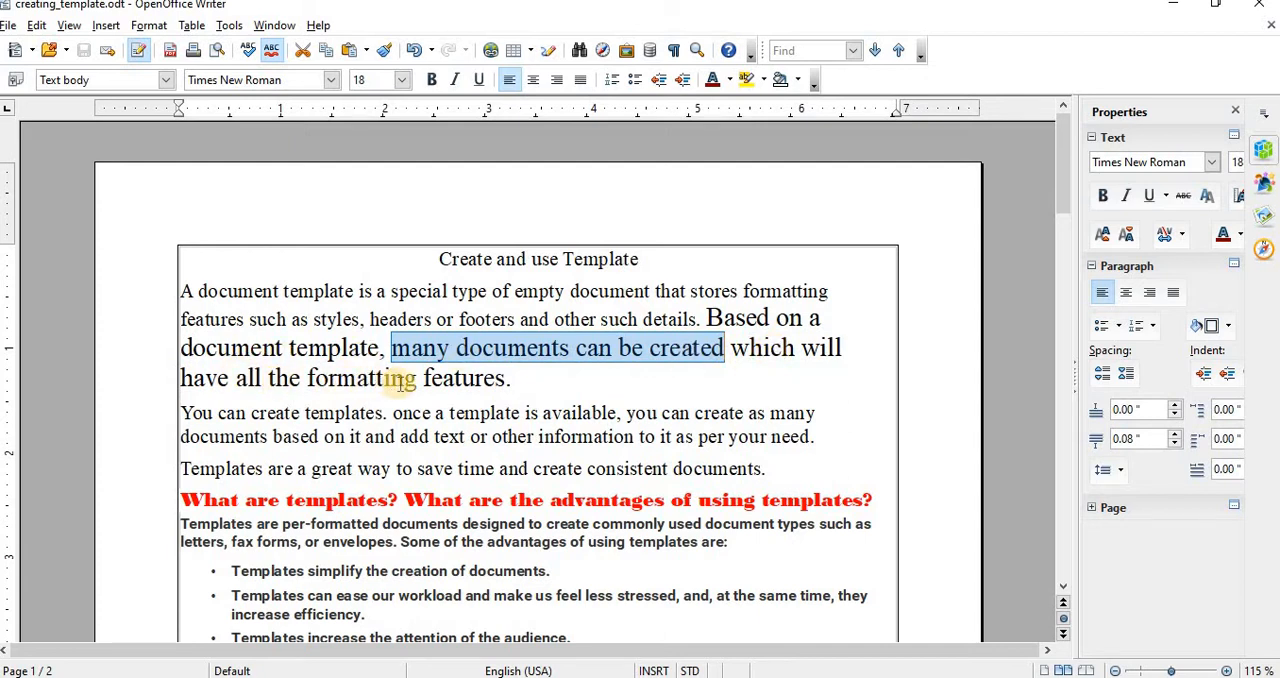
click(522, 395)
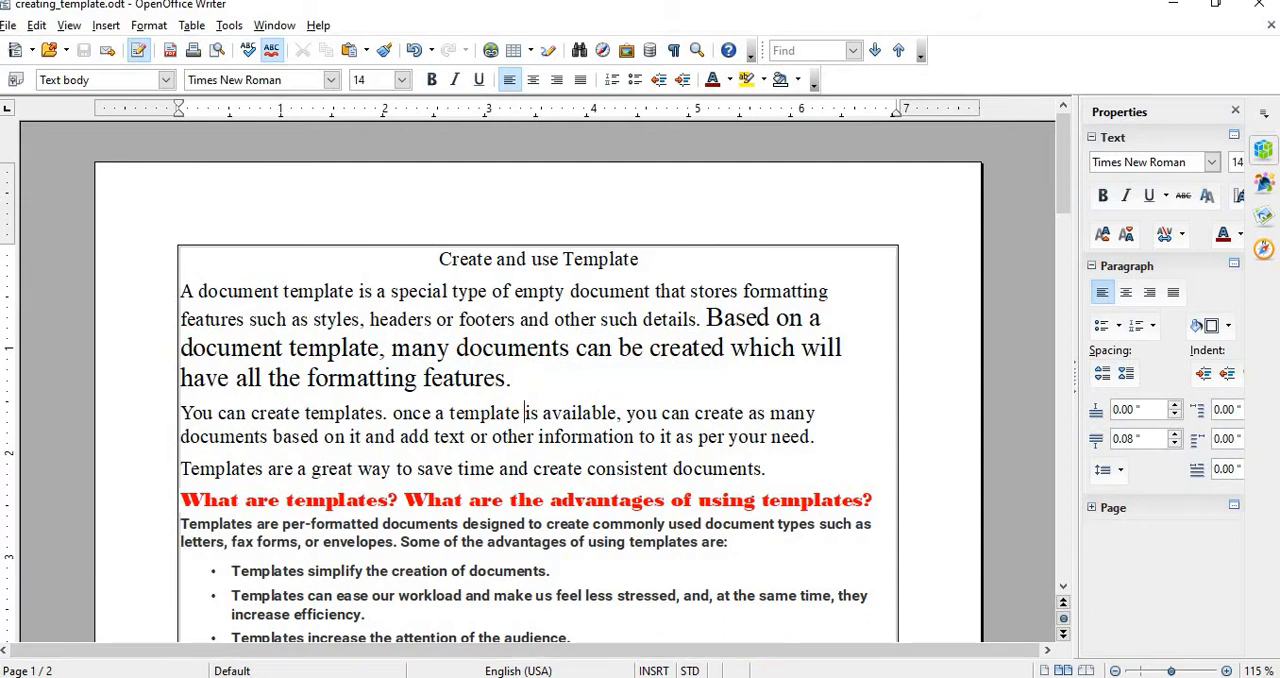
Step: Switch to Chrome and search Google for "online card design template"
mouse_move(800, 677)
click(782, 630)
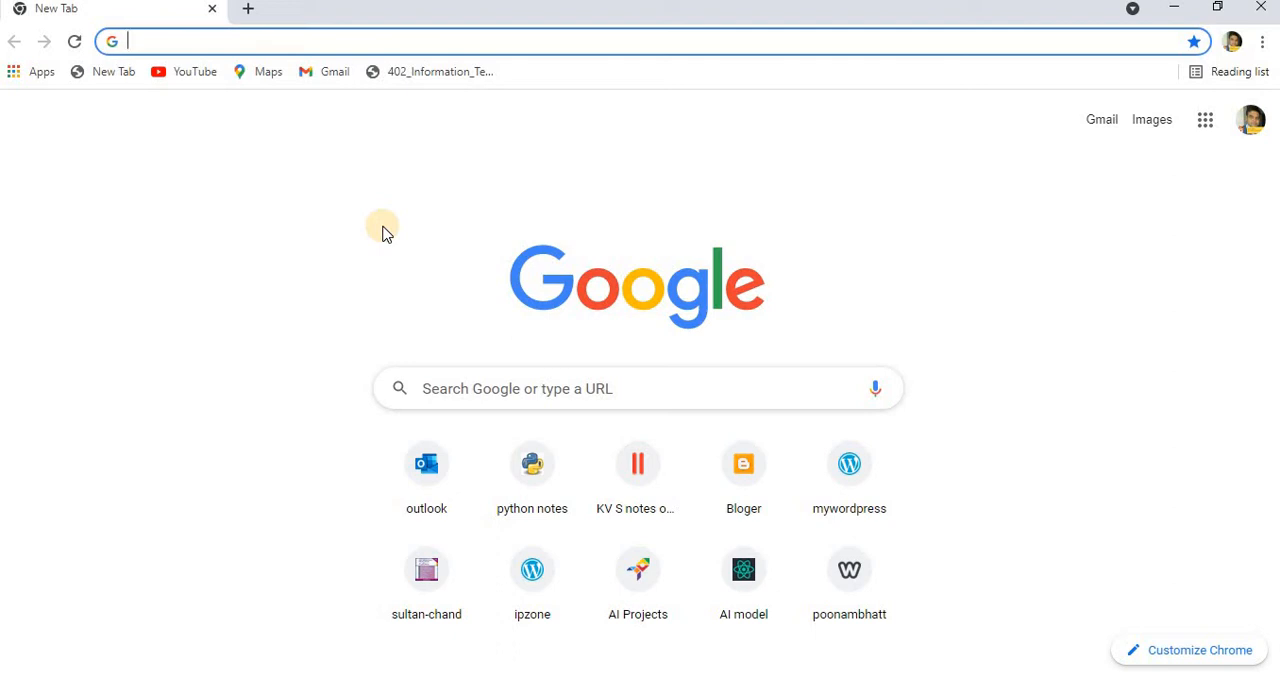
text(onl)
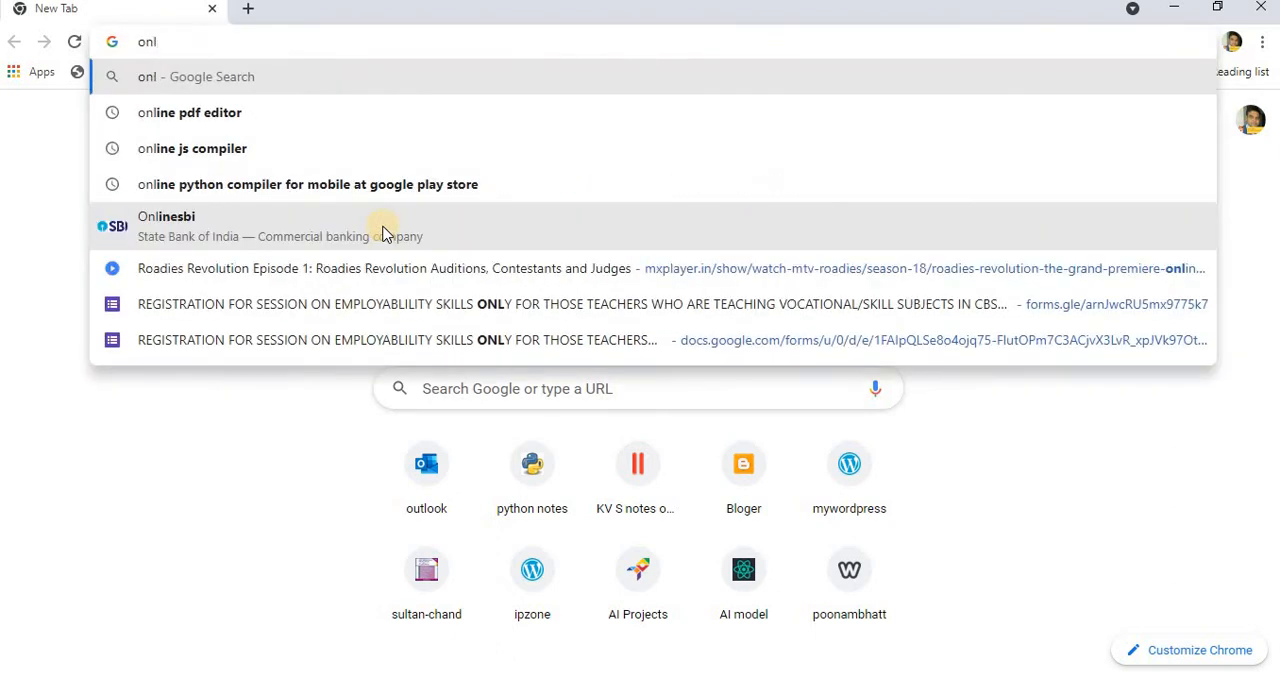
text(ine card )
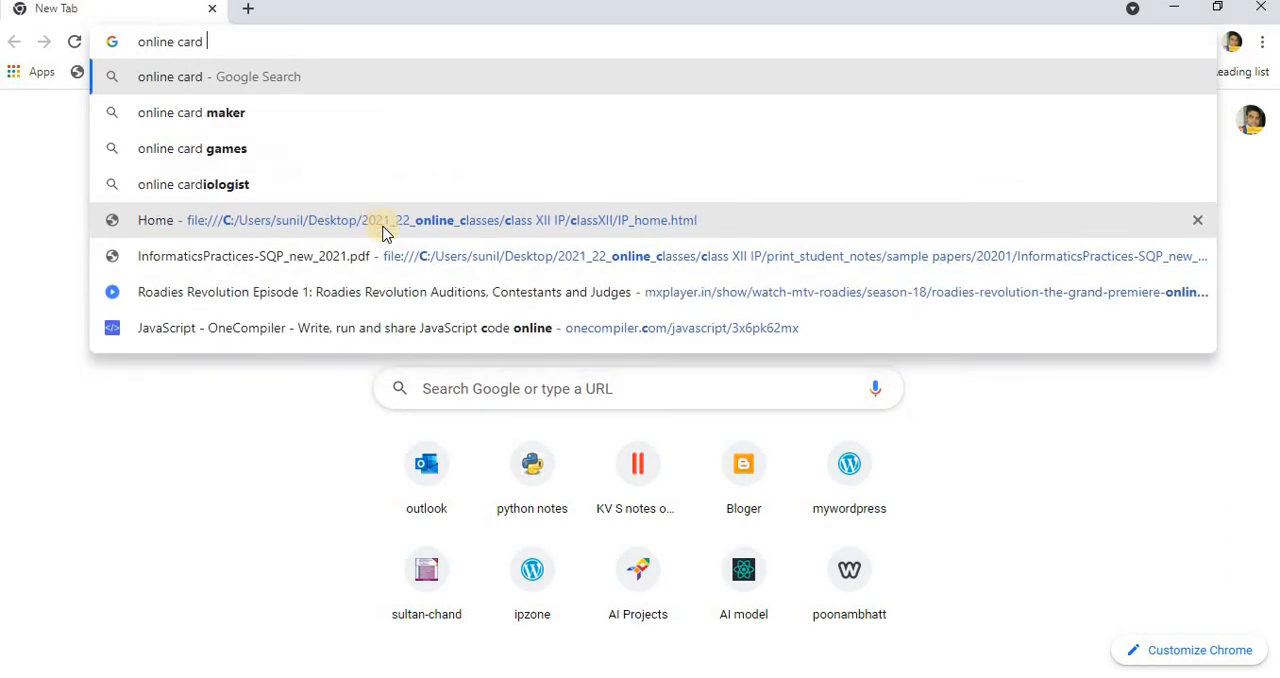
text(maker)
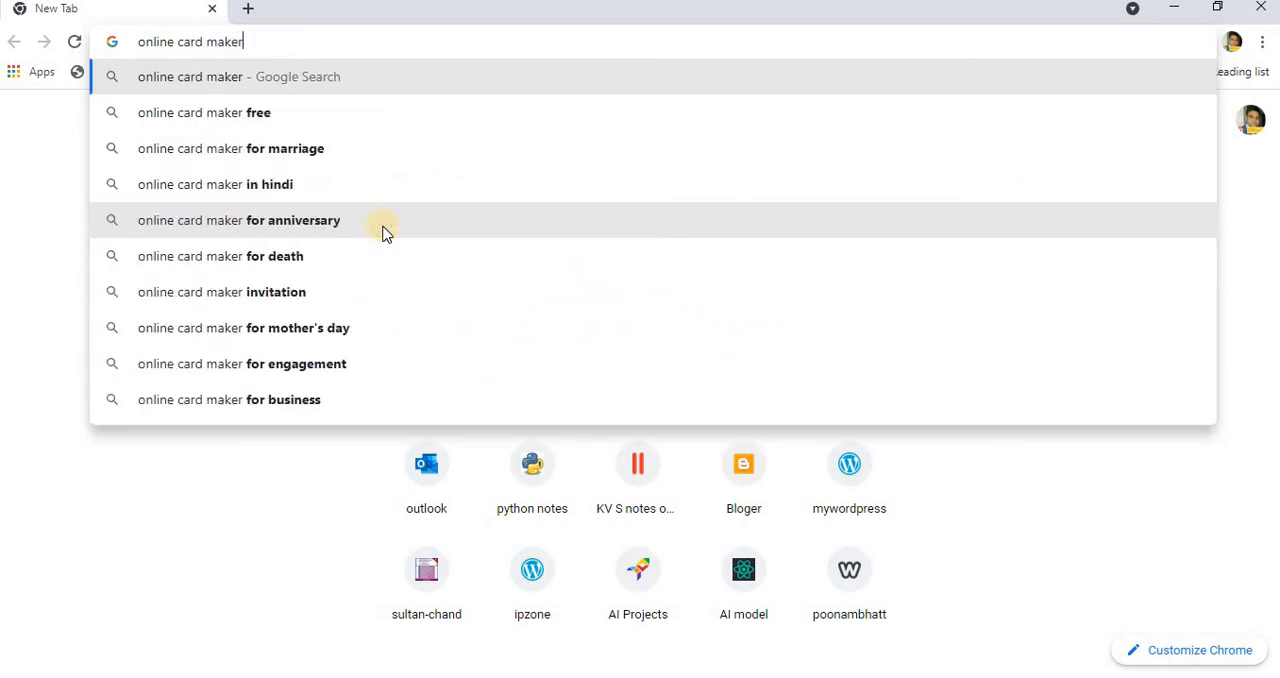
text( te)
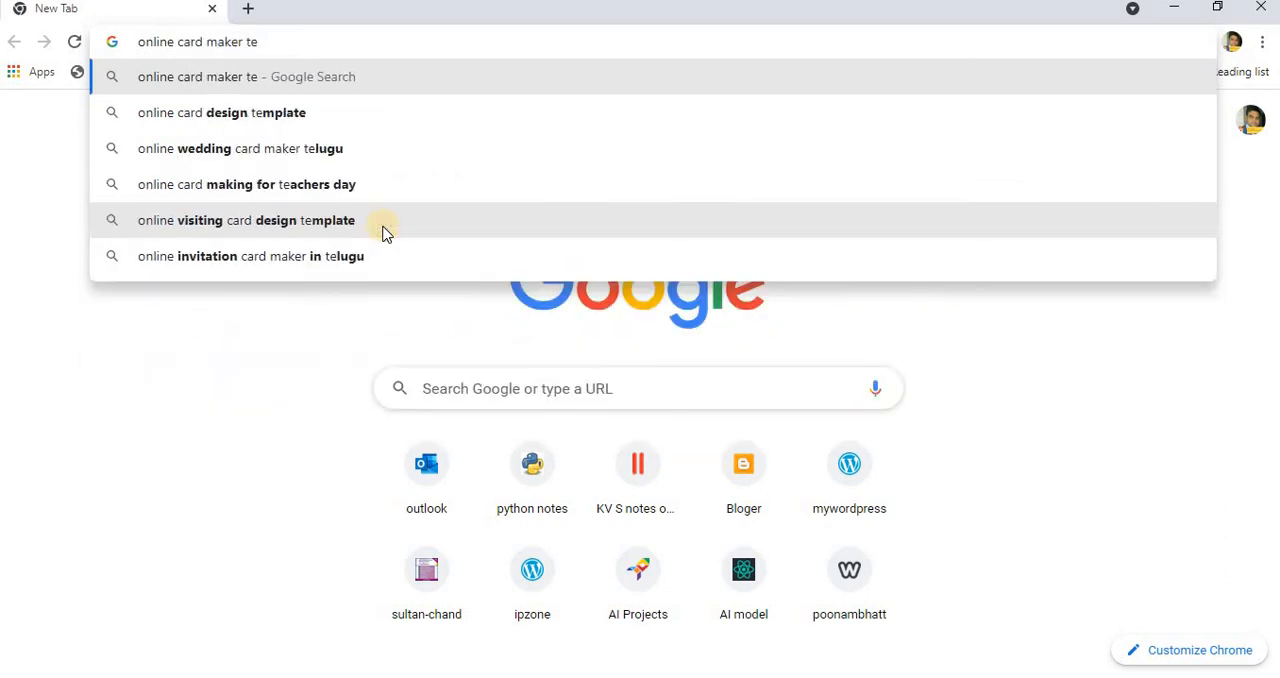
key(Down)
key(Return)
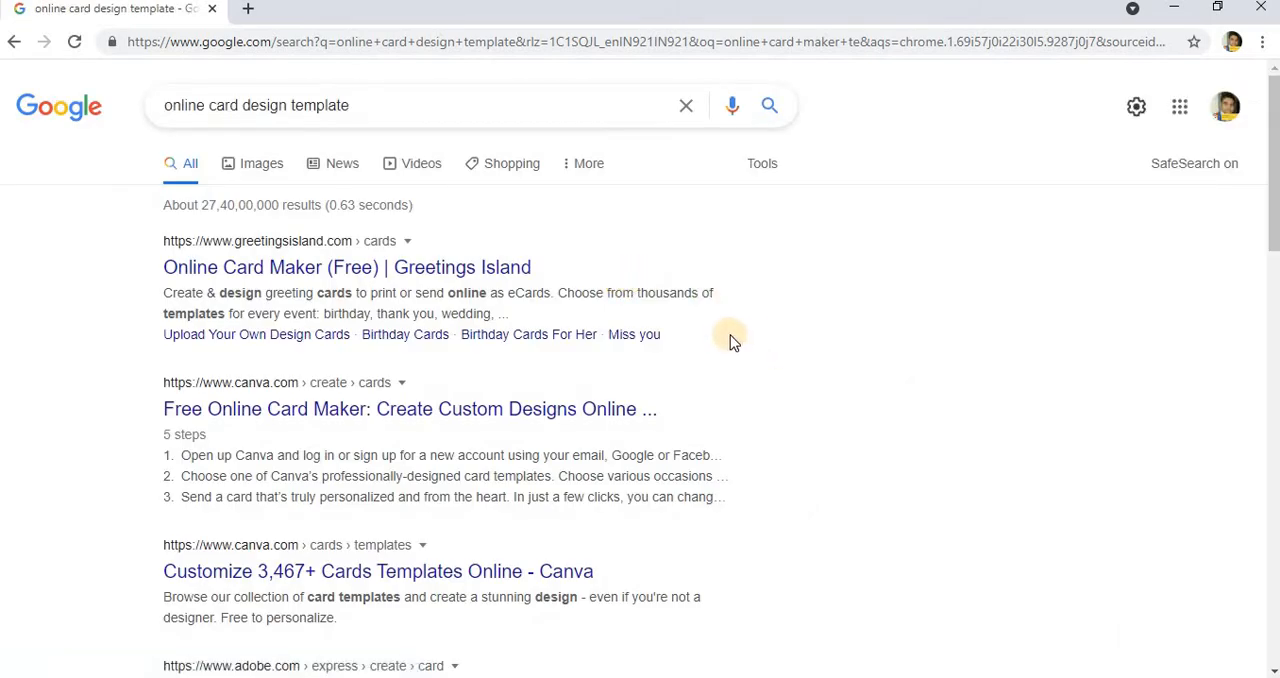
Step: Open the Greetings Island Online Card Maker result and look through its Birthday and Thank you card categories
click(308, 272)
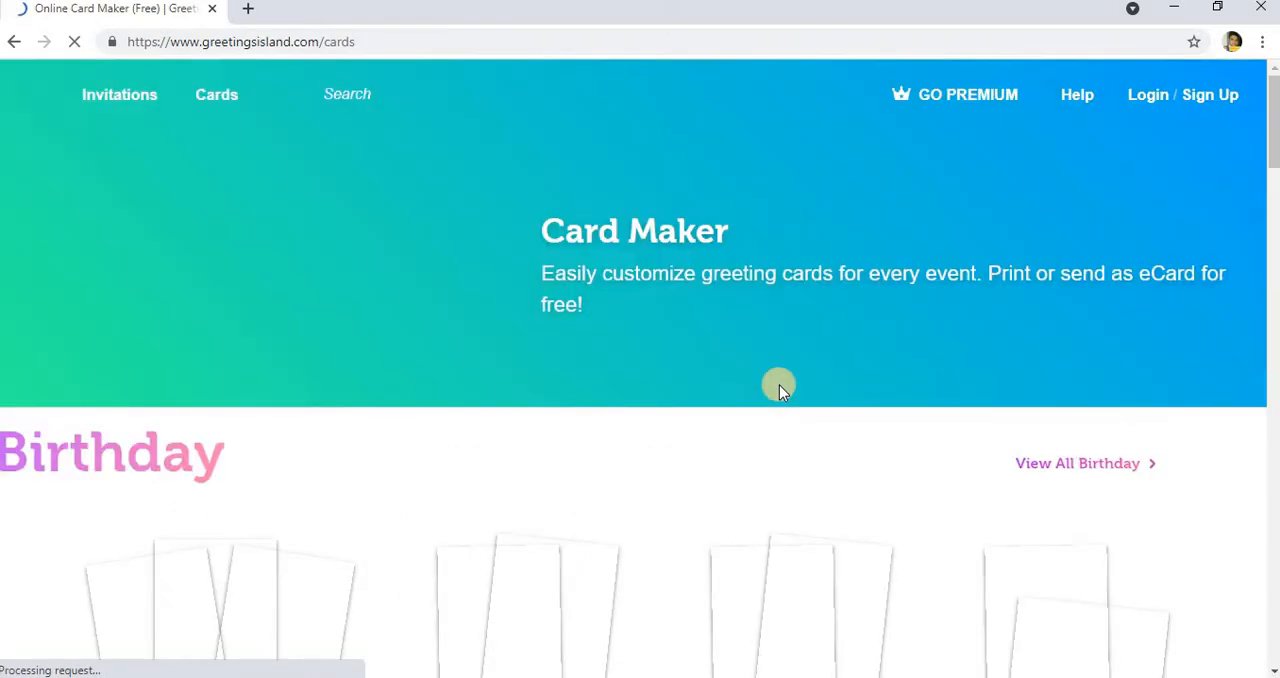
scroll(684, 347, down, 5)
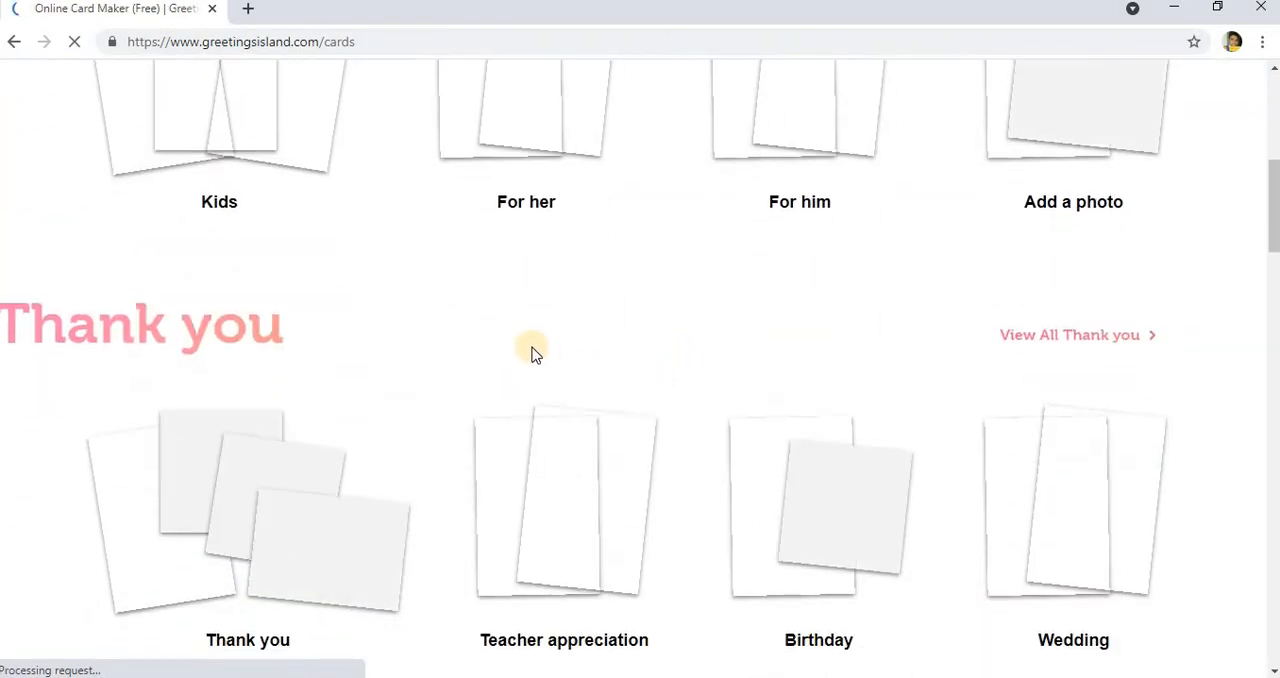
scroll(400, 423, down, 3)
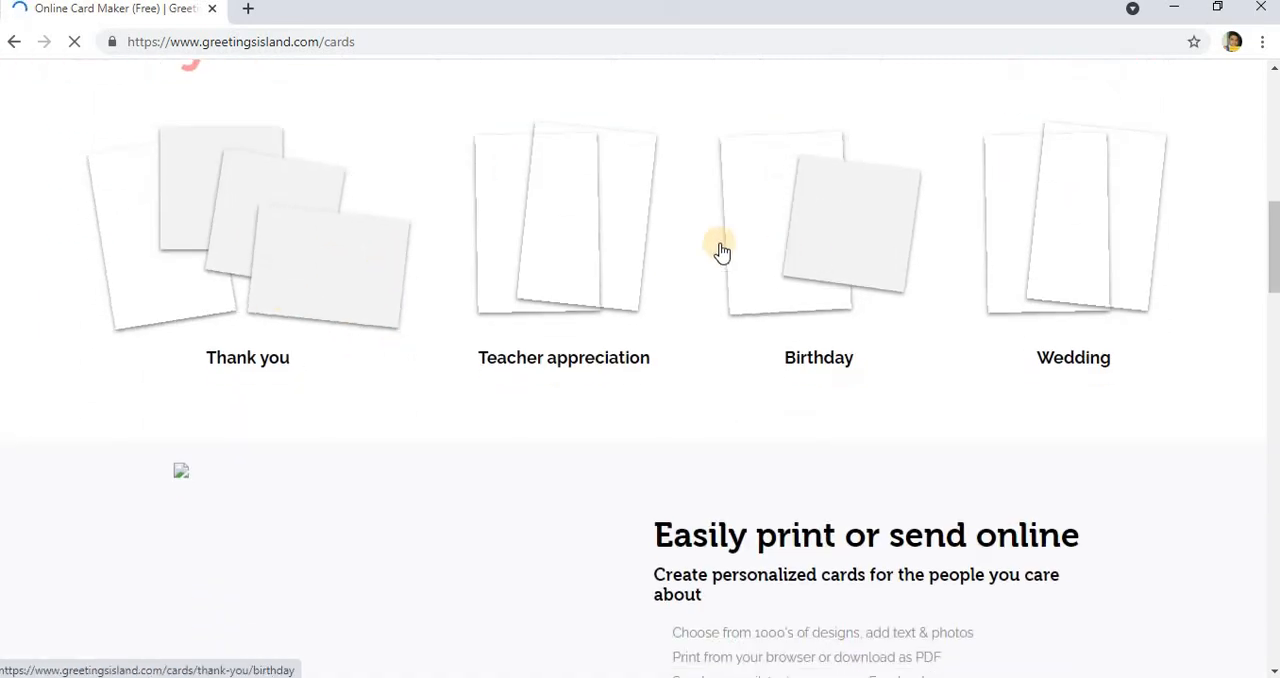
scroll(890, 369, up, 5)
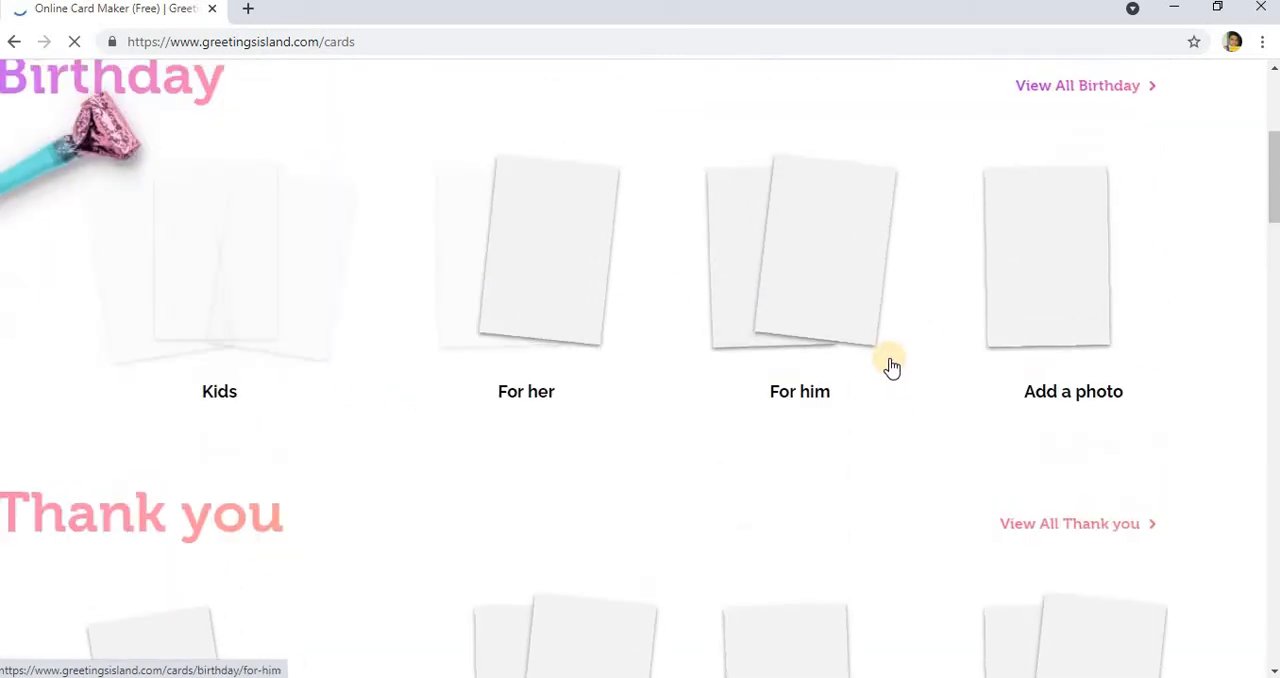
scroll(935, 412, up, 4)
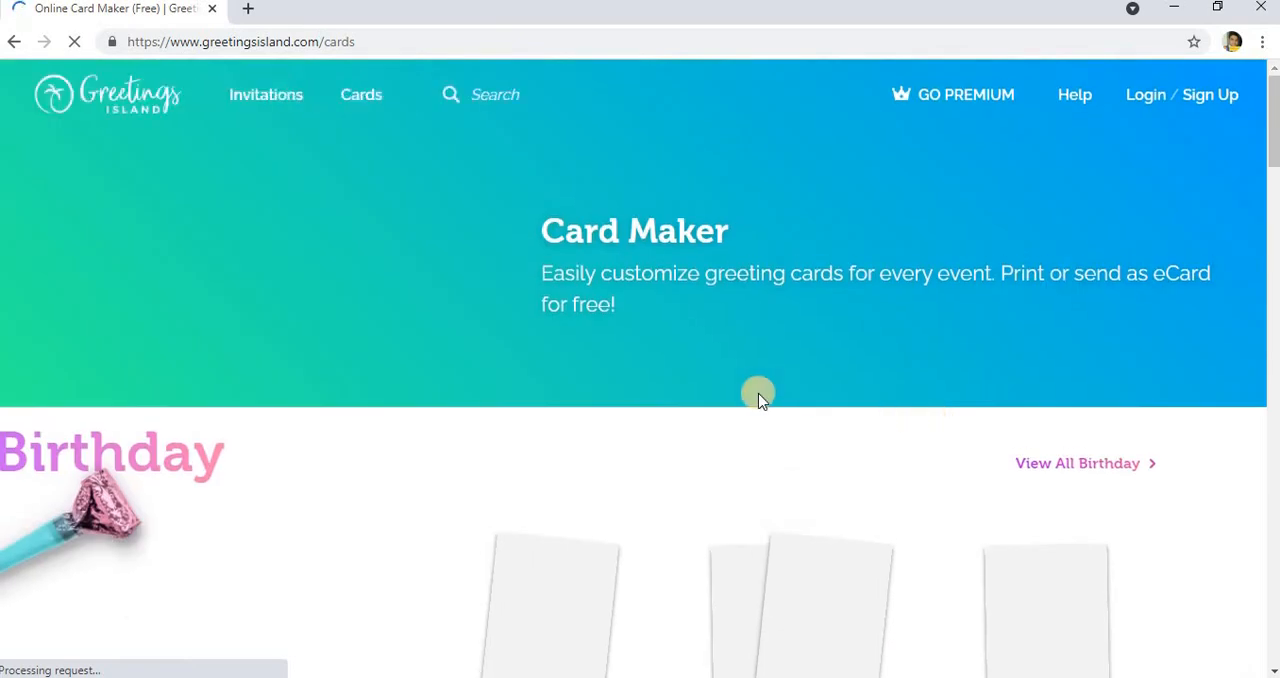
scroll(740, 400, down, 5)
scroll(423, 322, up, 2)
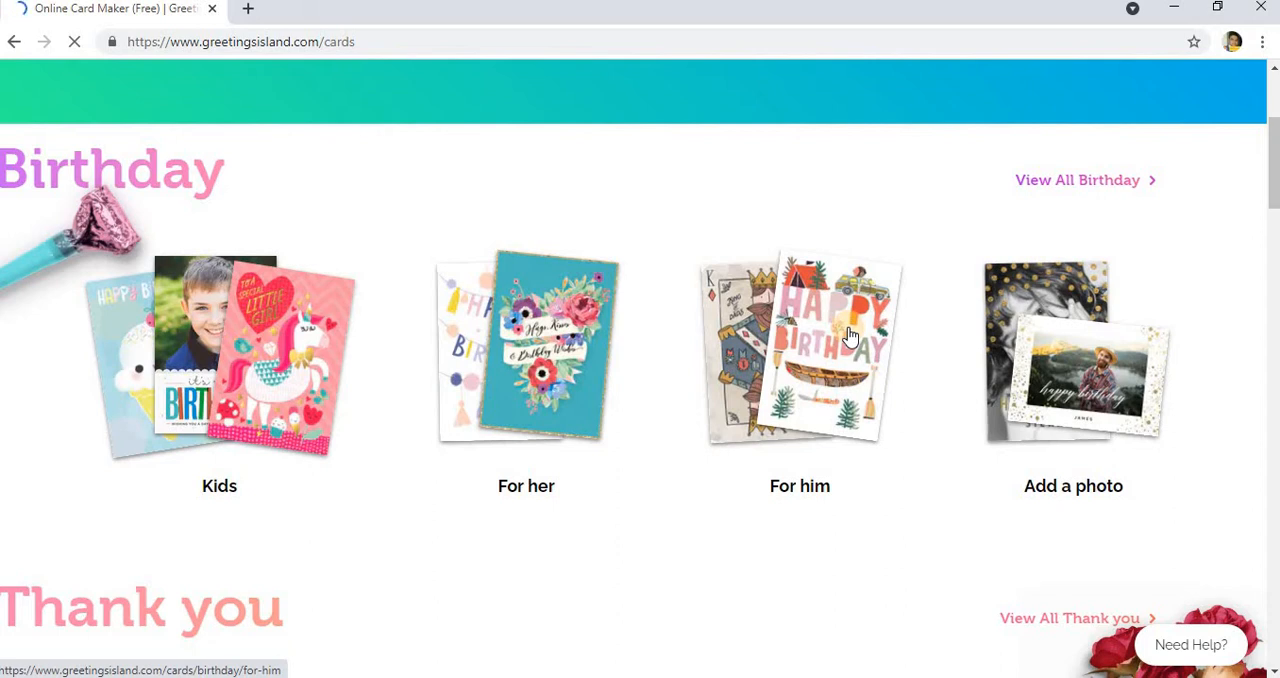
Step: Open the "For him" birthday card category and browse the available card templates
click(845, 335)
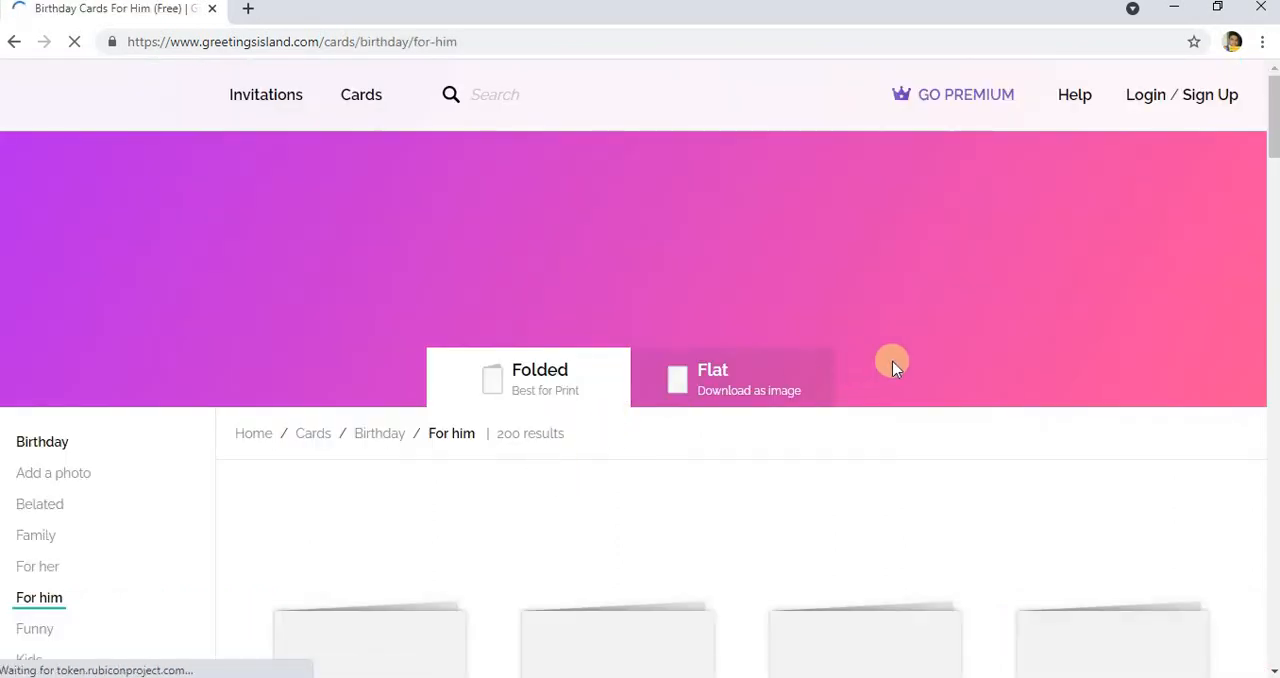
scroll(893, 365, down, 4)
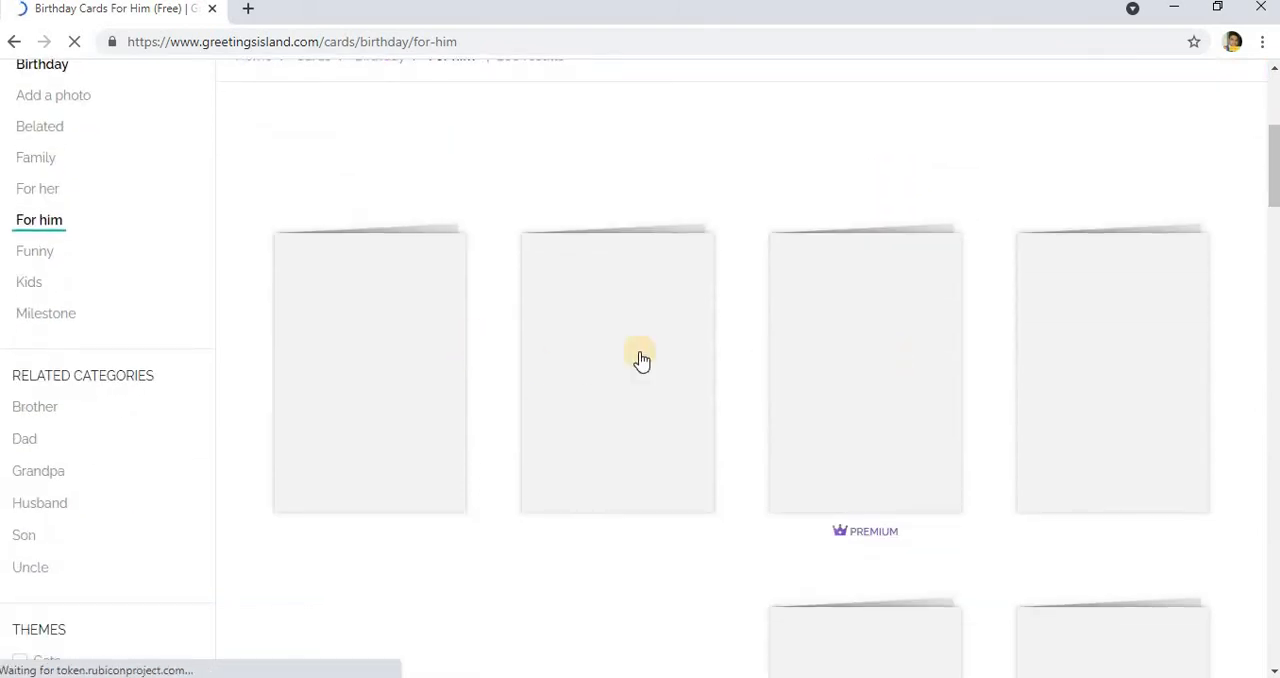
scroll(783, 368, down, 2)
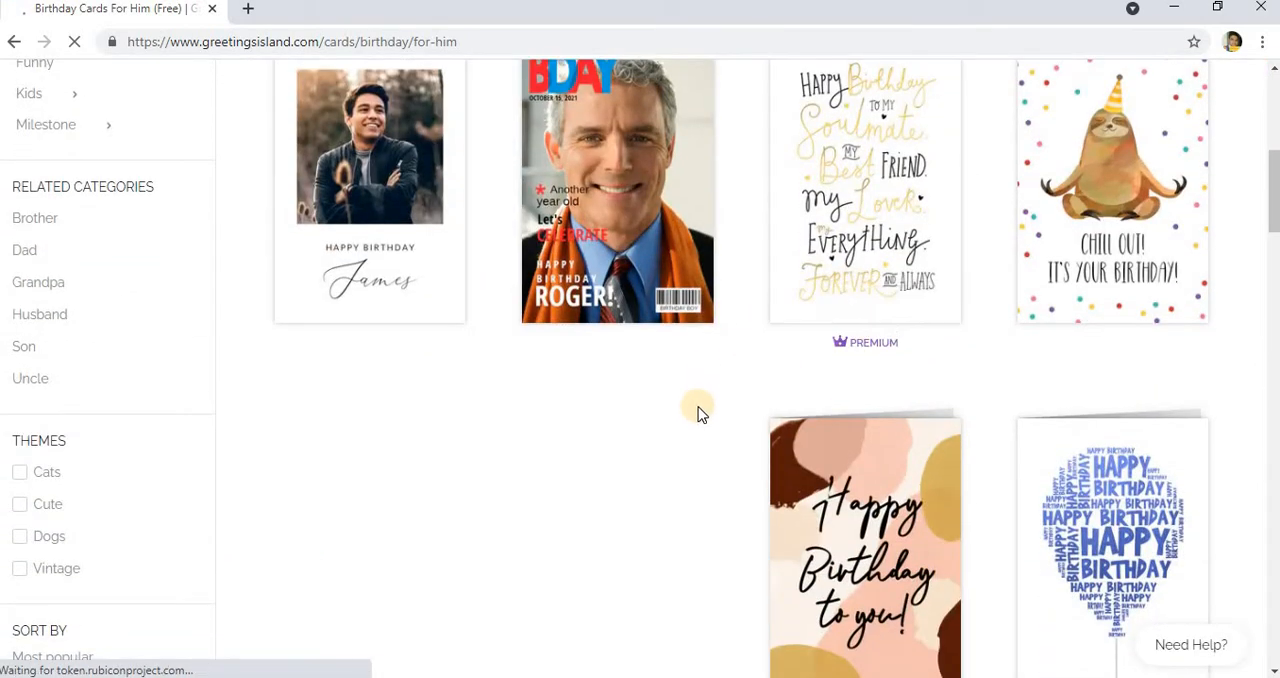
scroll(700, 414, up, 3)
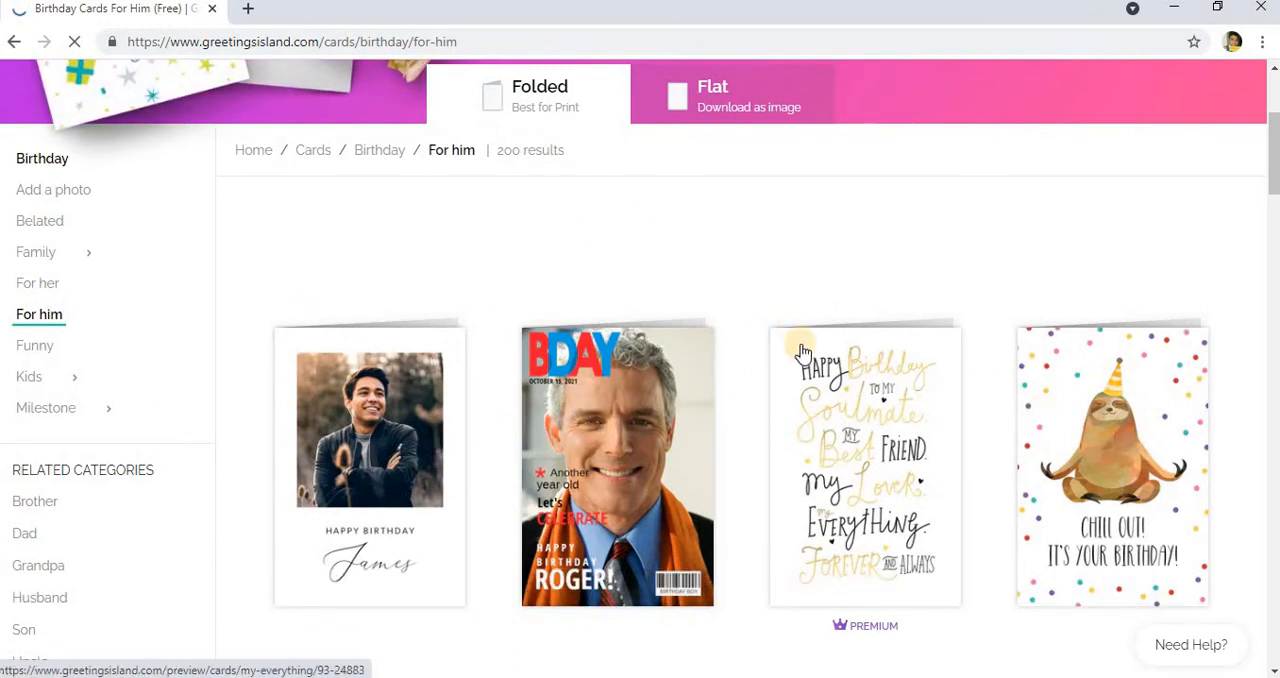
scroll(805, 360, down, 5)
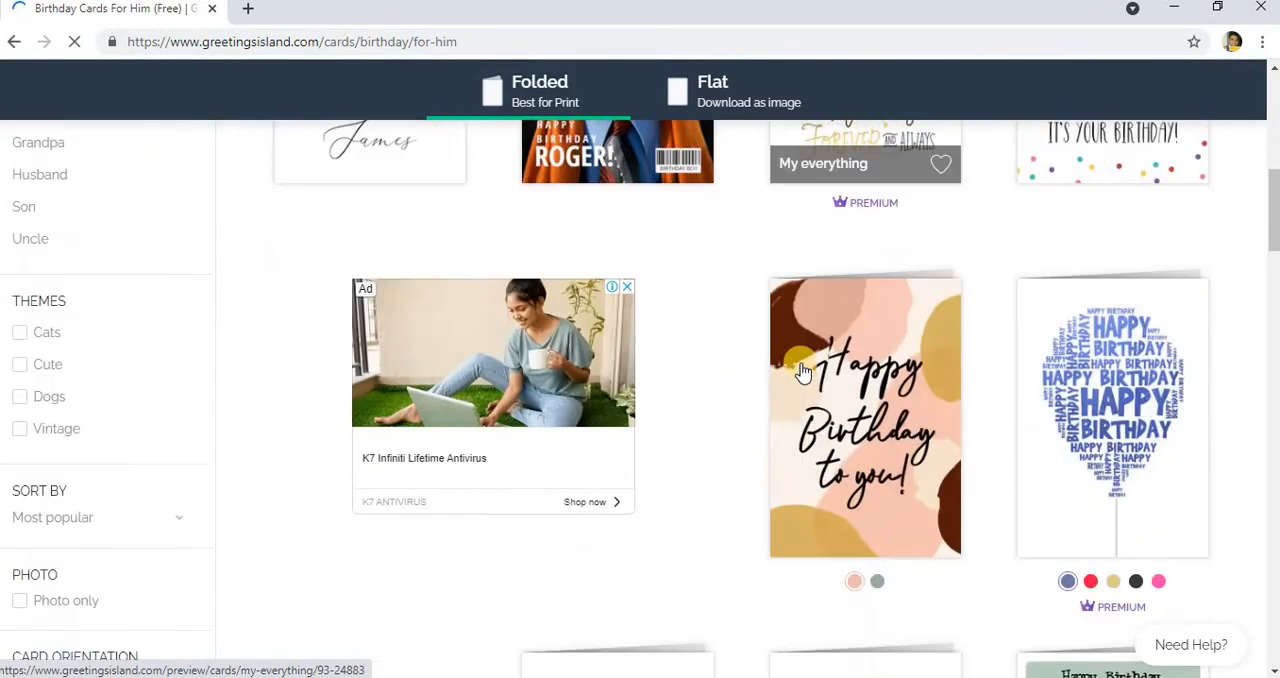
right_click(750, 410)
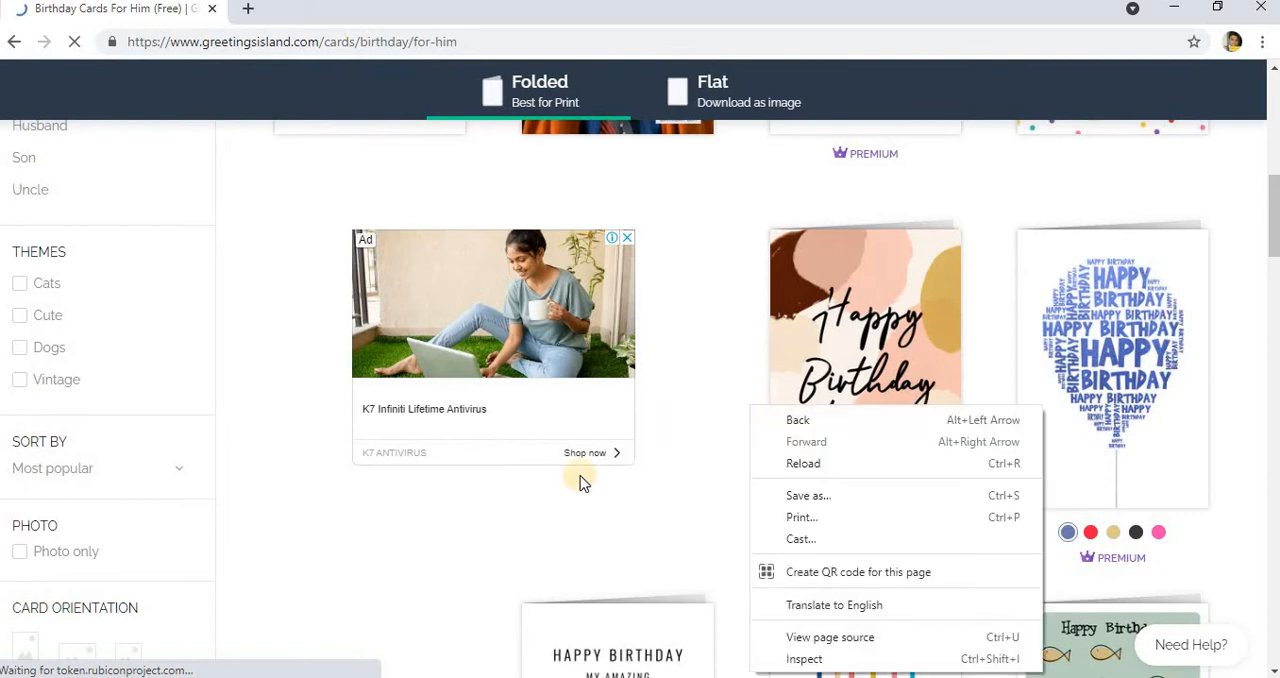
click(547, 463)
scroll(549, 467, down, 3)
scroll(514, 417, down, 4)
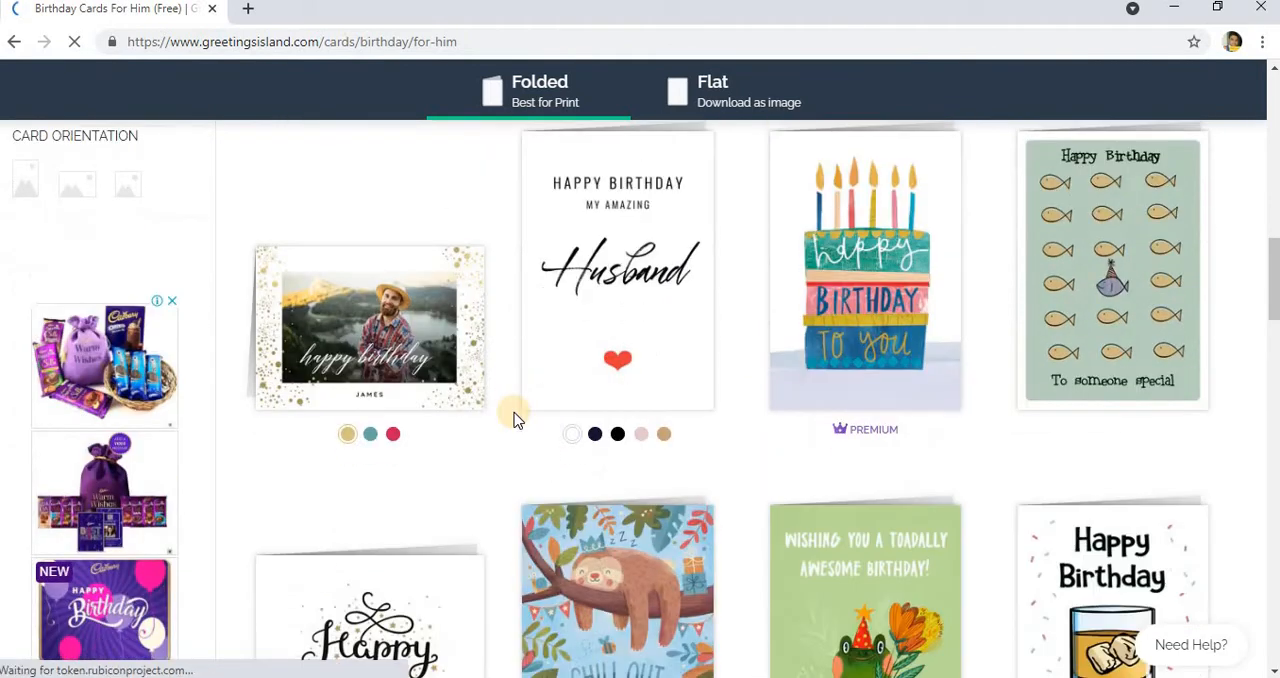
scroll(712, 409, up, 6)
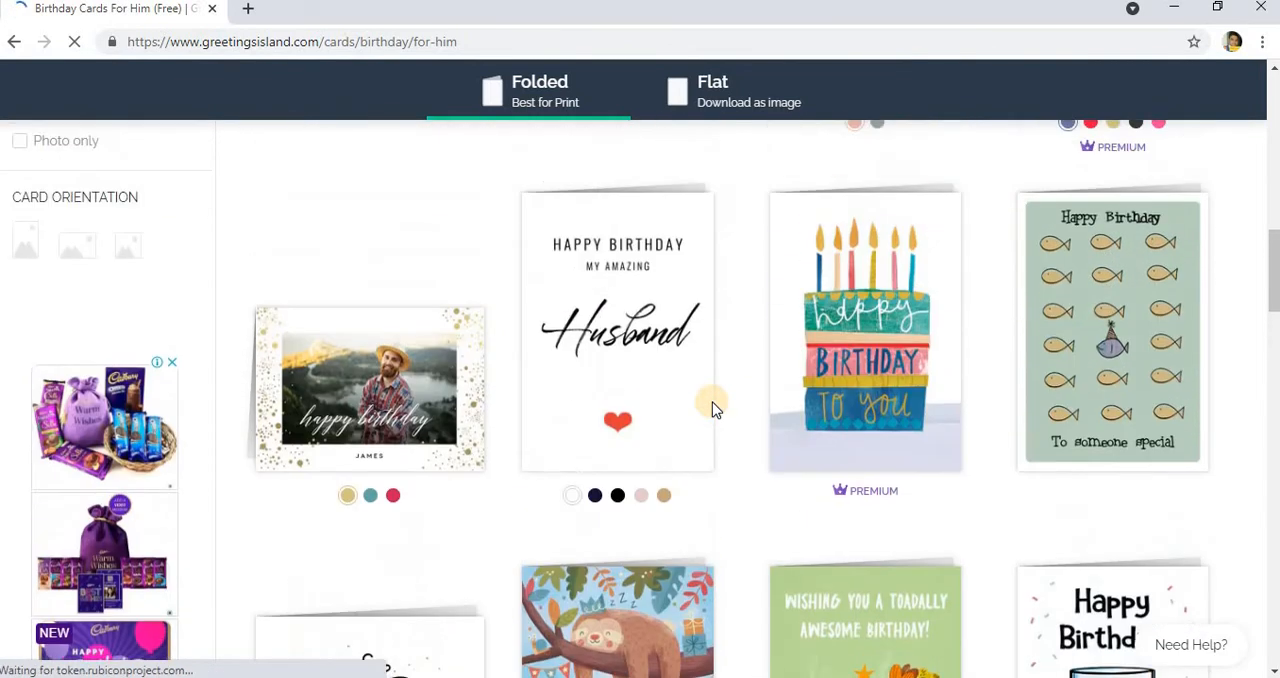
scroll(420, 408, up, 8)
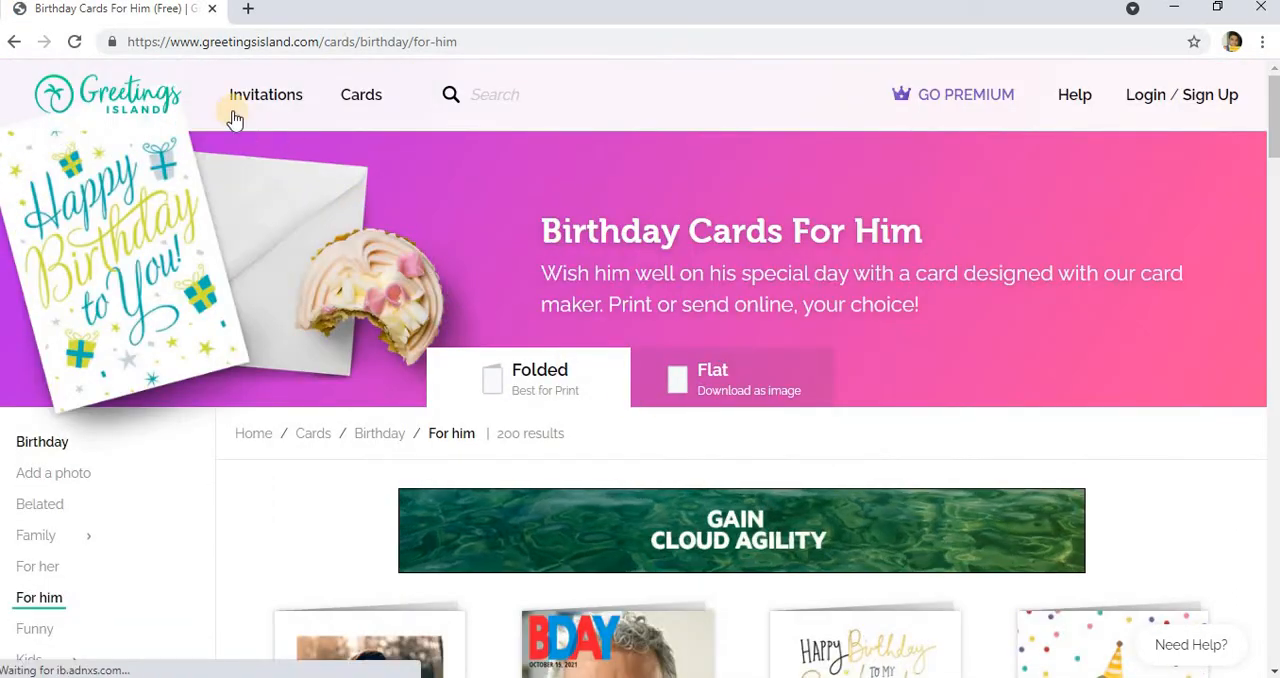
Step: Return to the search results and view Canva's "Free Online Card Maker: Create Custom Designs Online" page
click(12, 47)
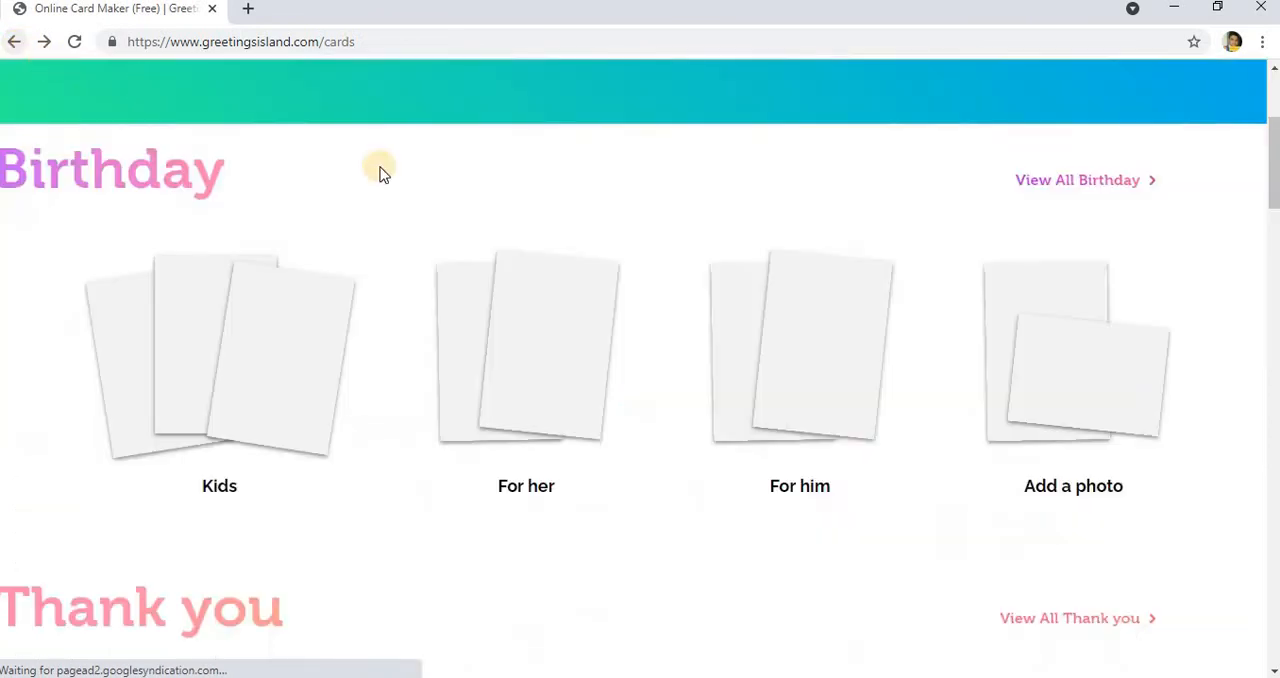
click(12, 41)
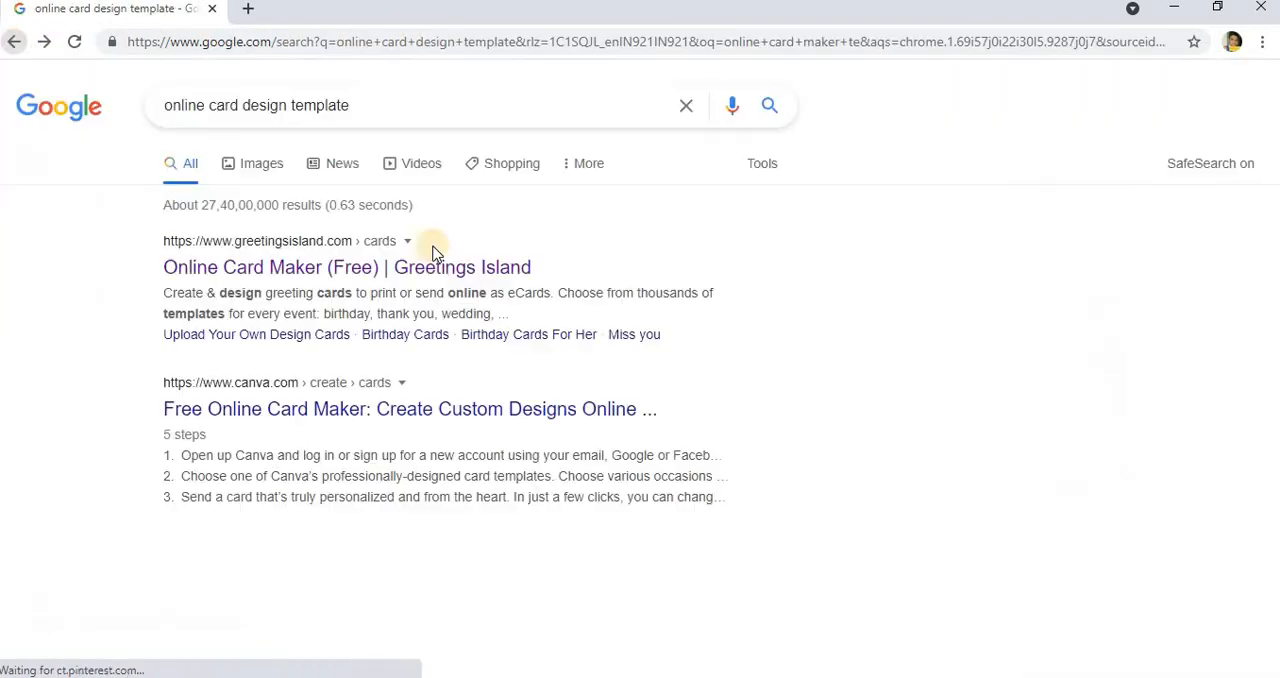
scroll(722, 364, down, 1)
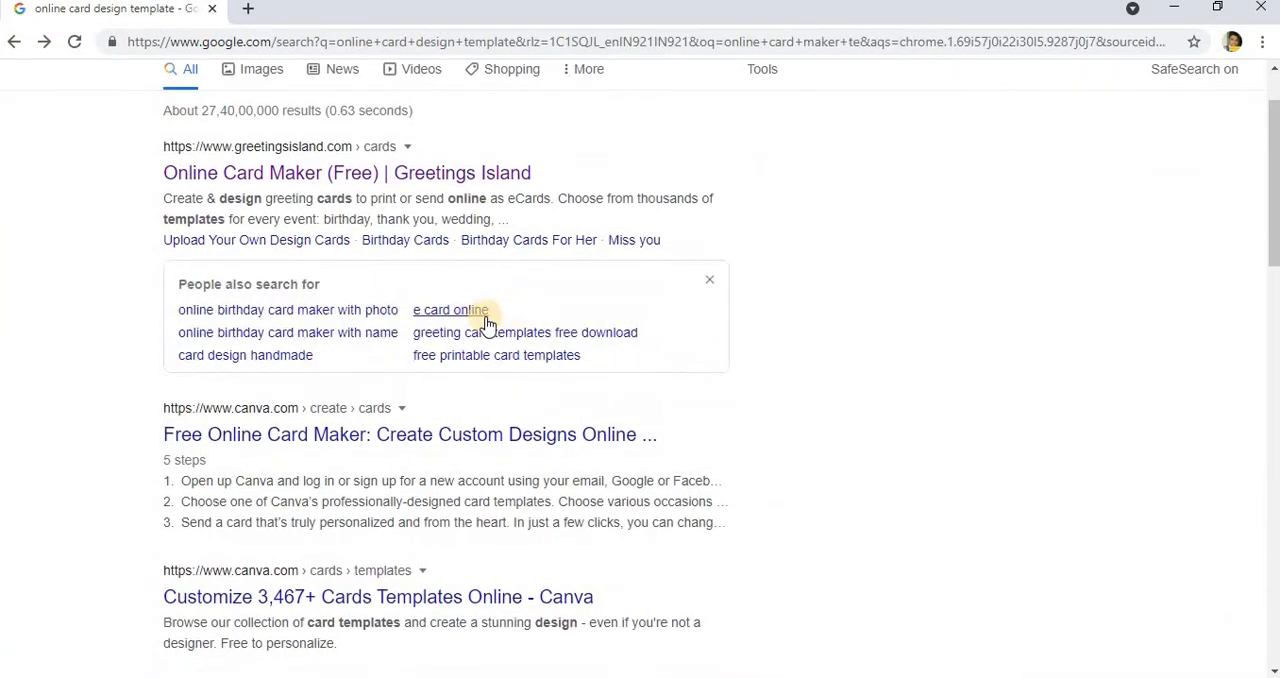
click(458, 437)
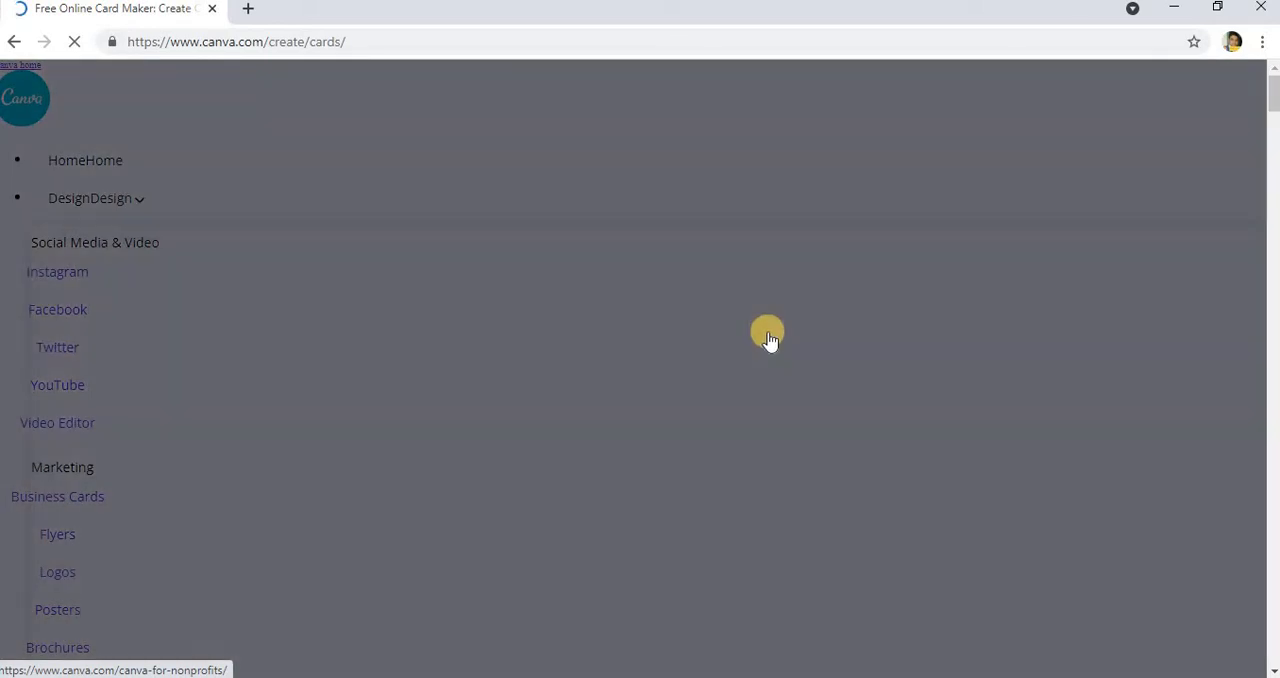
scroll(586, 379, down, 6)
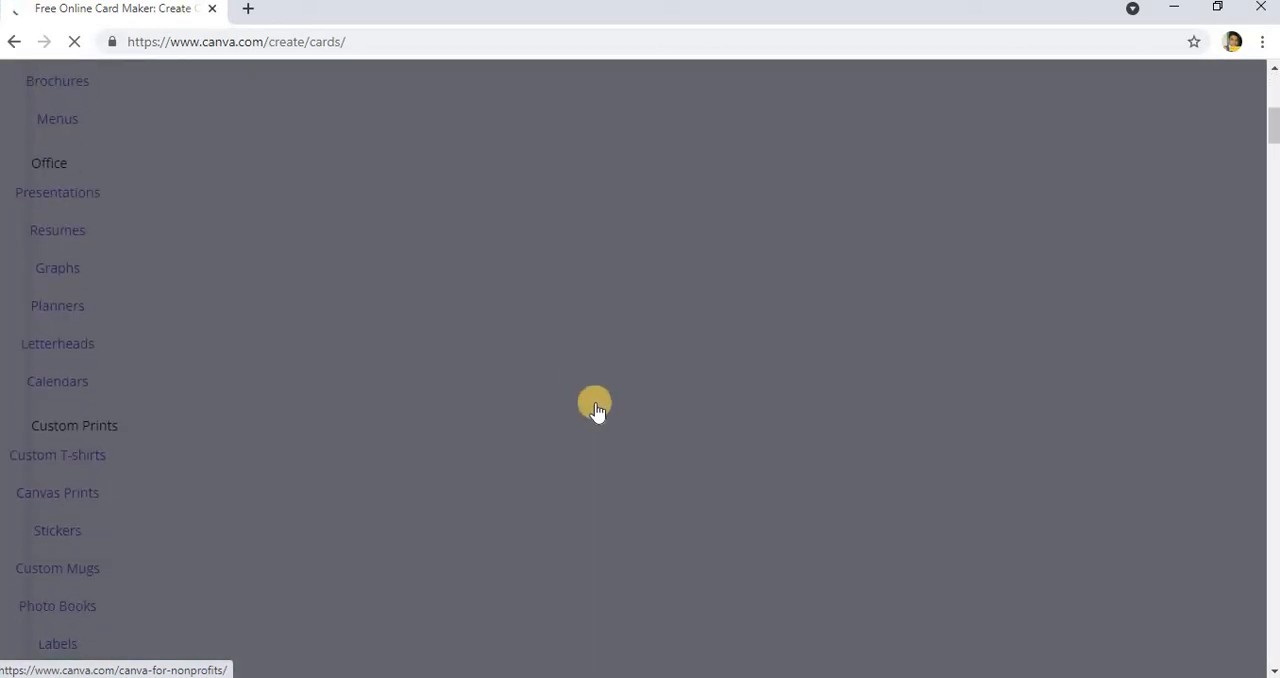
scroll(596, 394, up, 3)
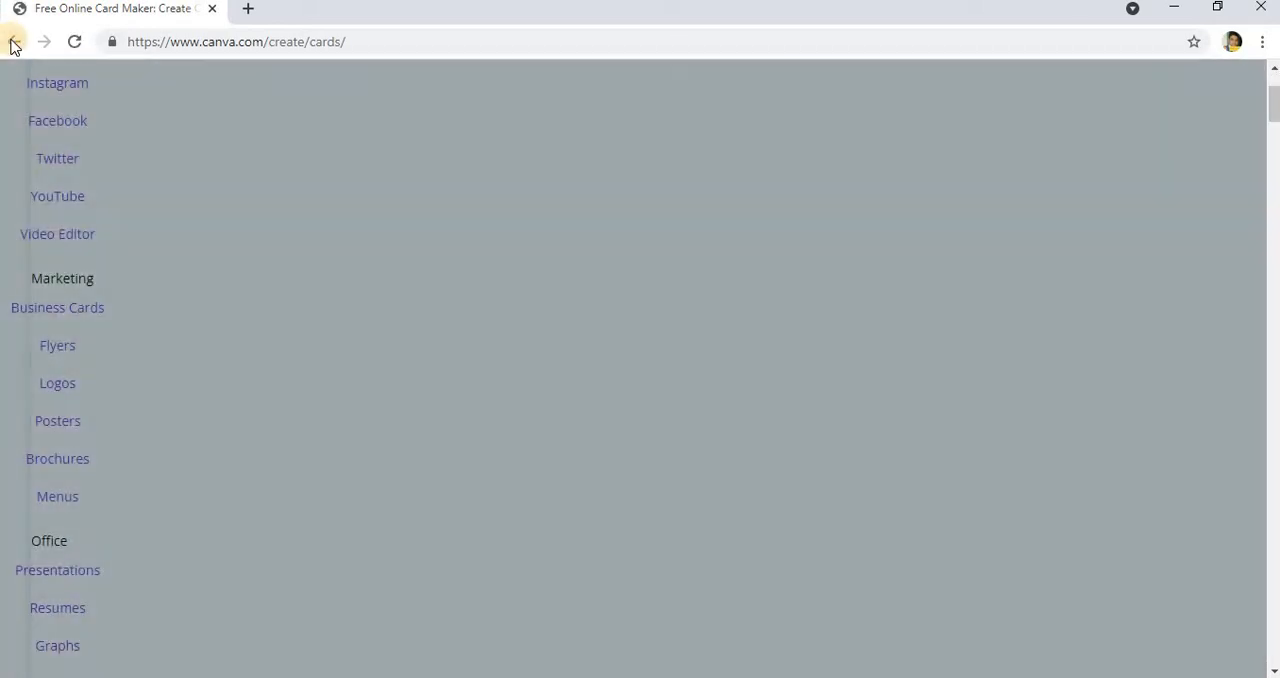
Step: Go back to the search results, open Canva's "Customize 3,467+ Cards Templates Online" page and browse its card templates
click(14, 41)
scroll(430, 380, down, 2)
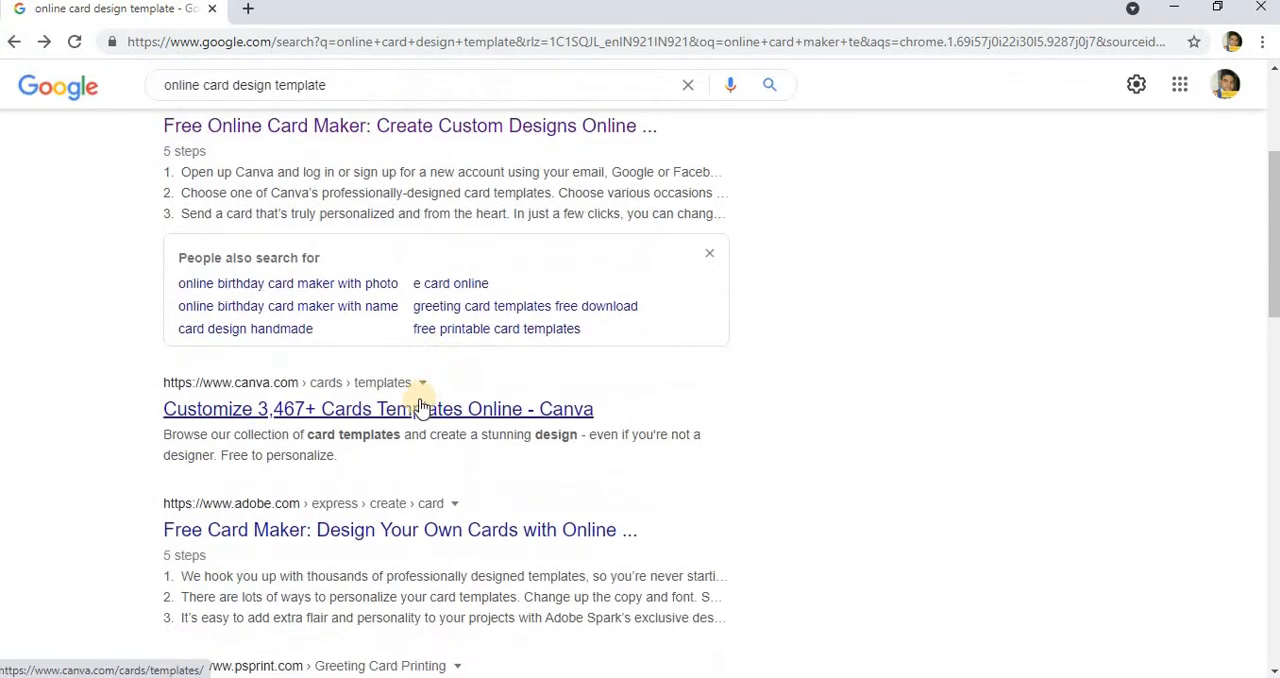
click(422, 408)
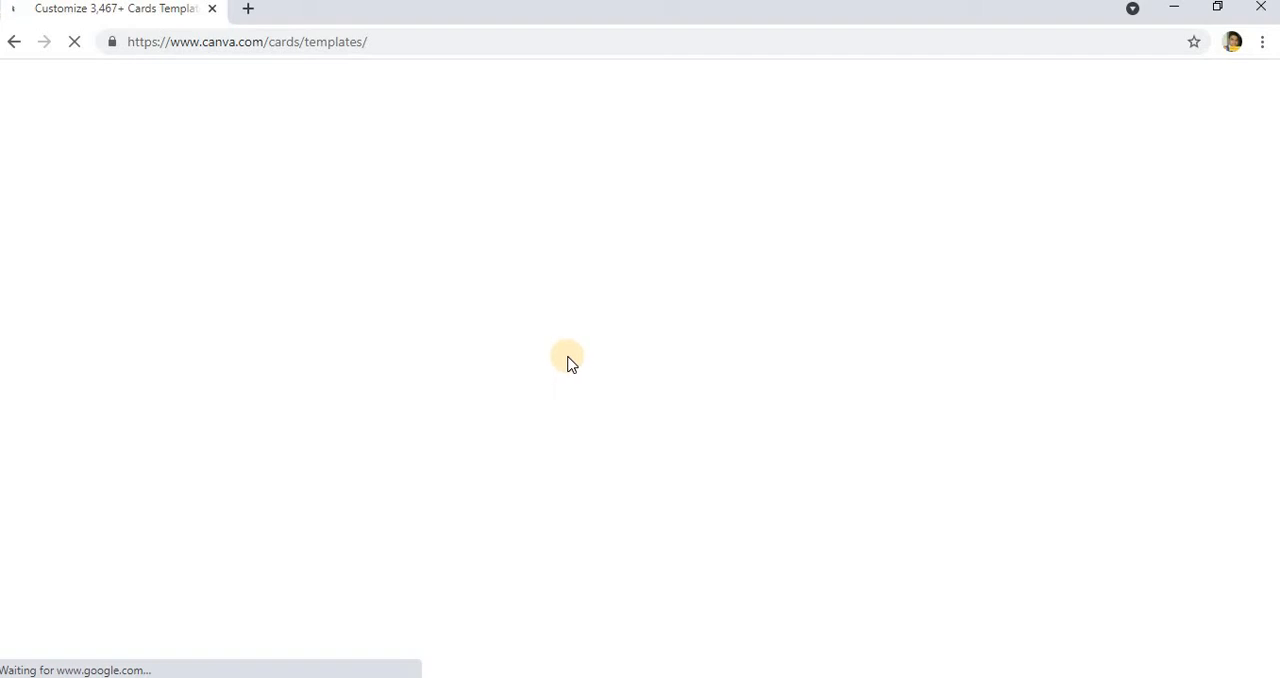
scroll(617, 378, down, 4)
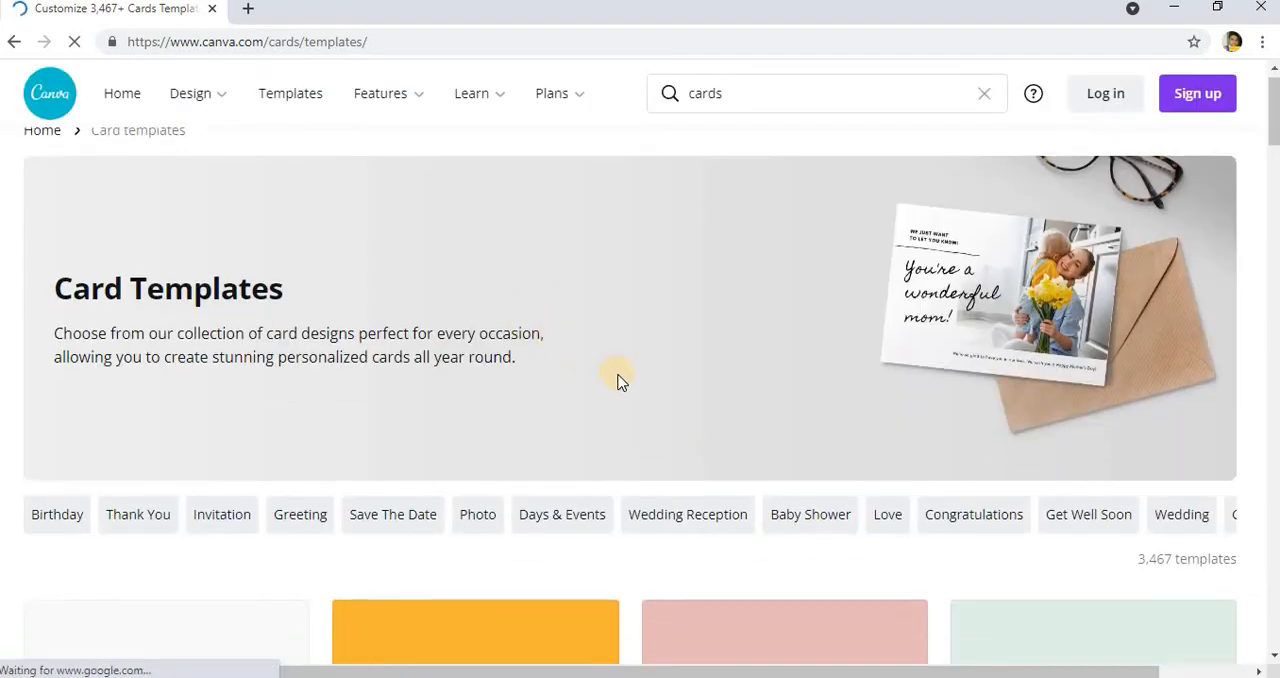
scroll(472, 352, down, 2)
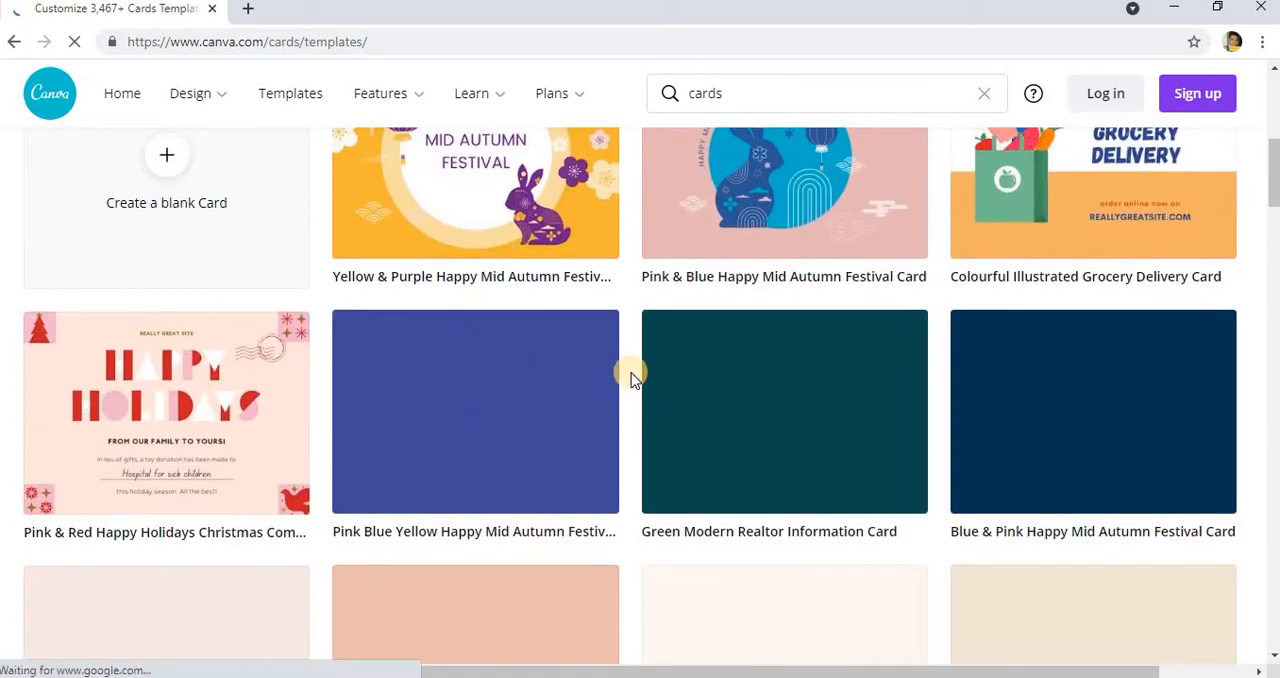
Step: Open the "Yellow & Purple Happy Mid Autumn Festival Card" template from Canva's card templates, examine its preview and design details, and close it
scroll(626, 372, up, 3)
scroll(600, 440, down, 6)
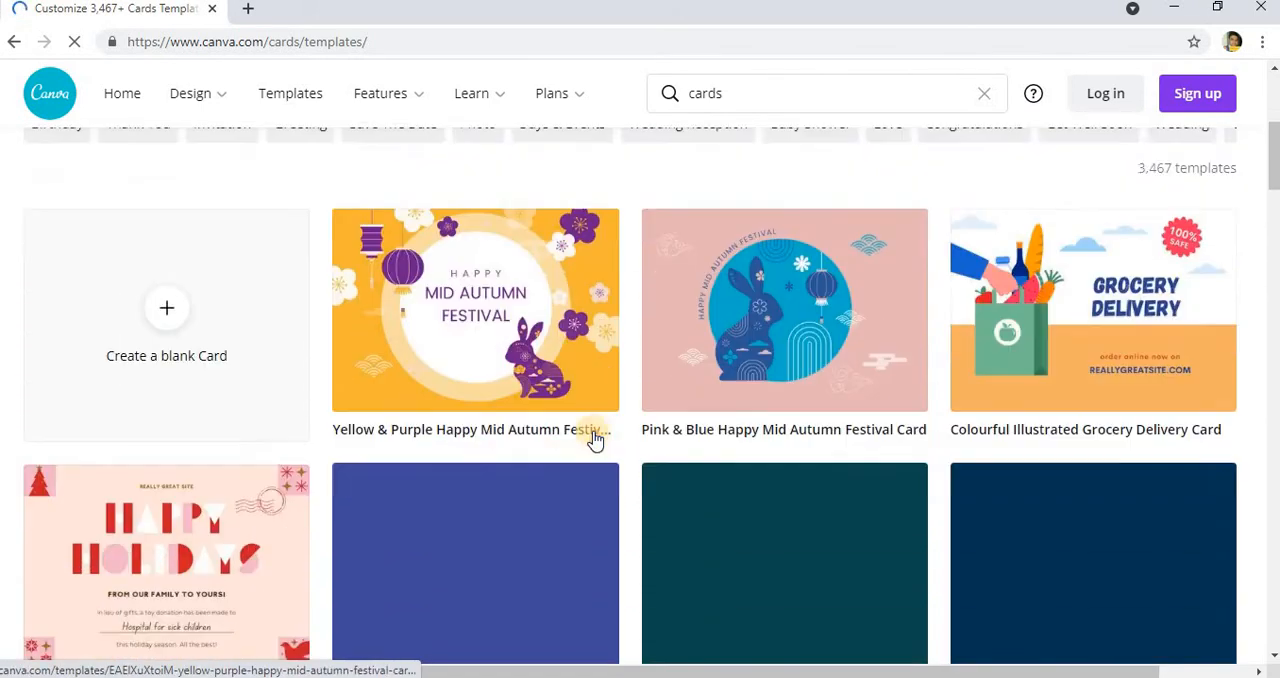
scroll(590, 430, up, 4)
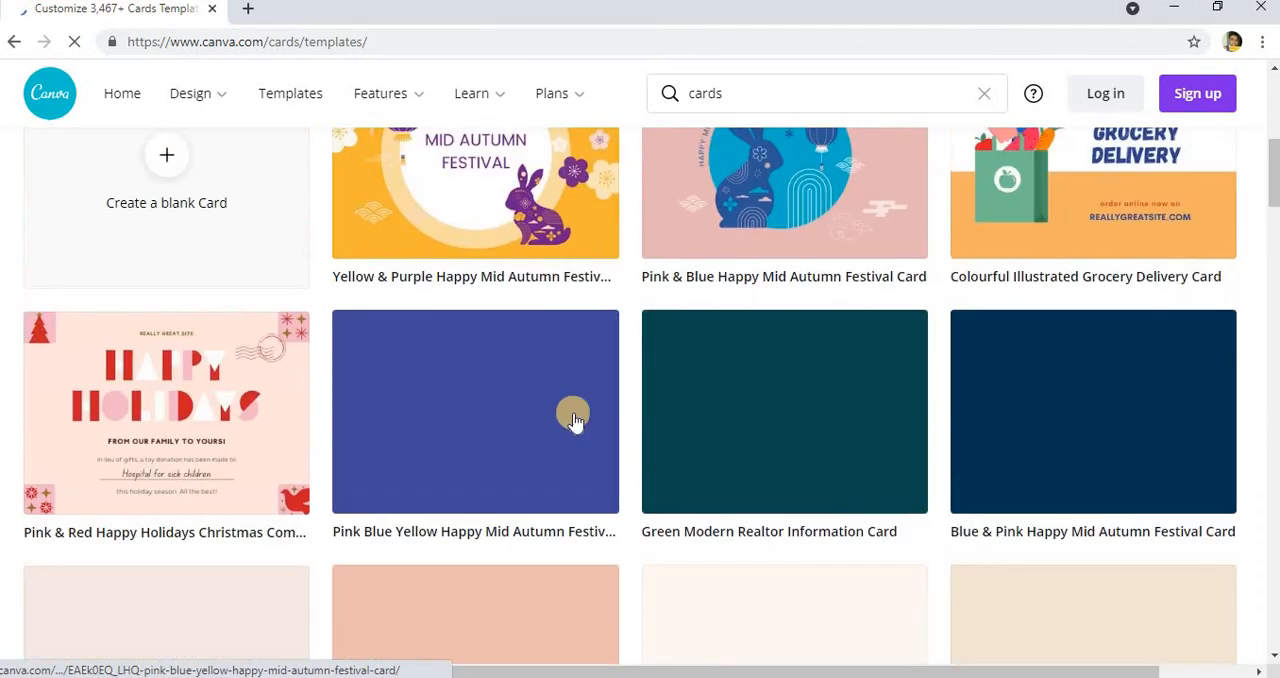
scroll(486, 206, up, 7)
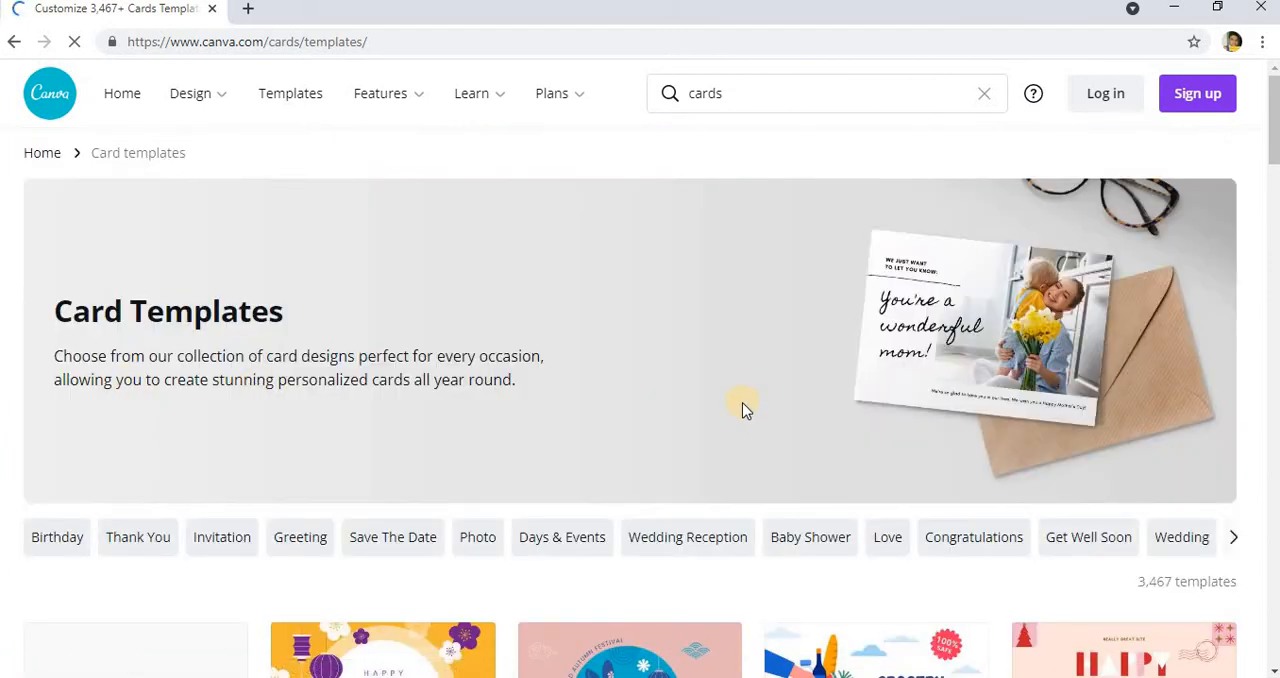
scroll(720, 410, down, 5)
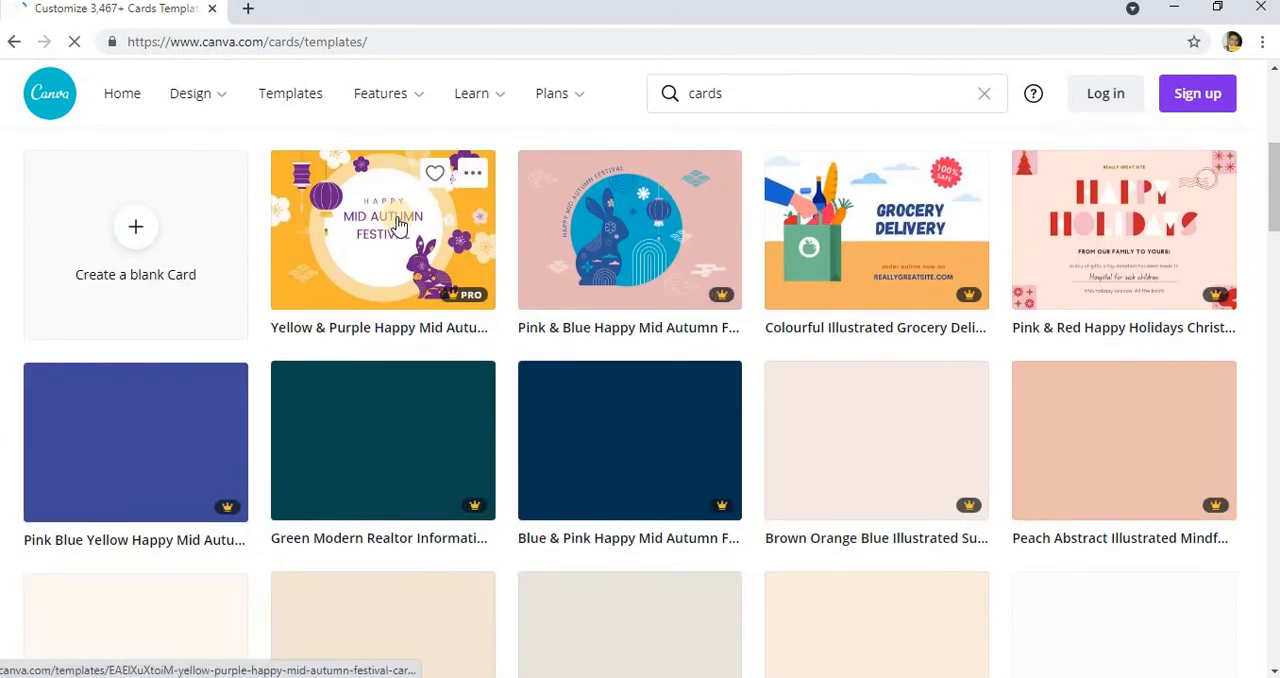
click(397, 222)
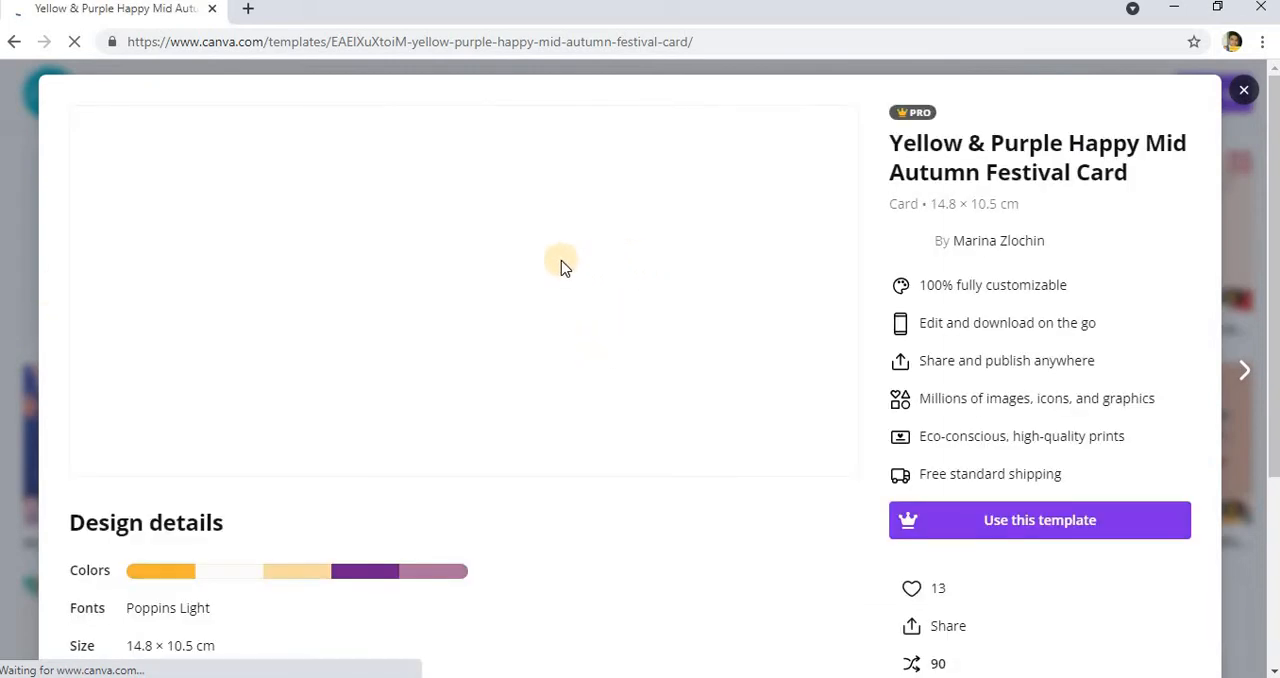
scroll(515, 274, down, 3)
scroll(517, 276, up, 3)
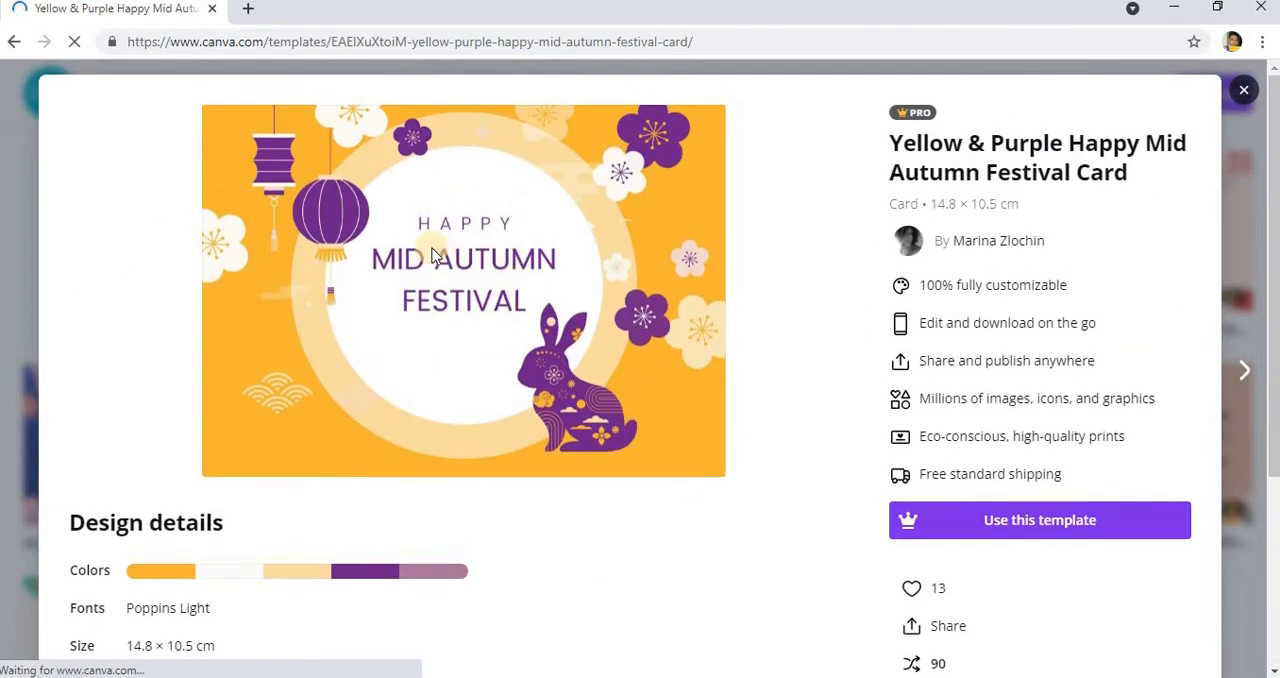
scroll(682, 355, down, 3)
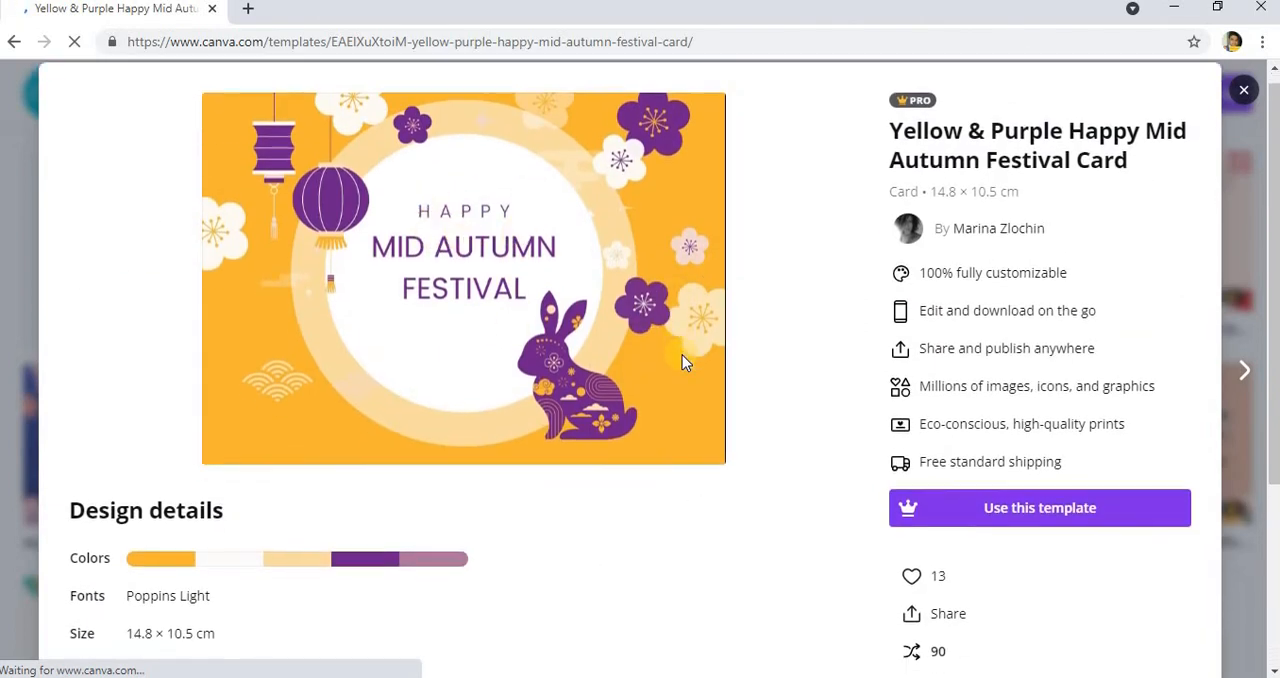
scroll(486, 302, up, 3)
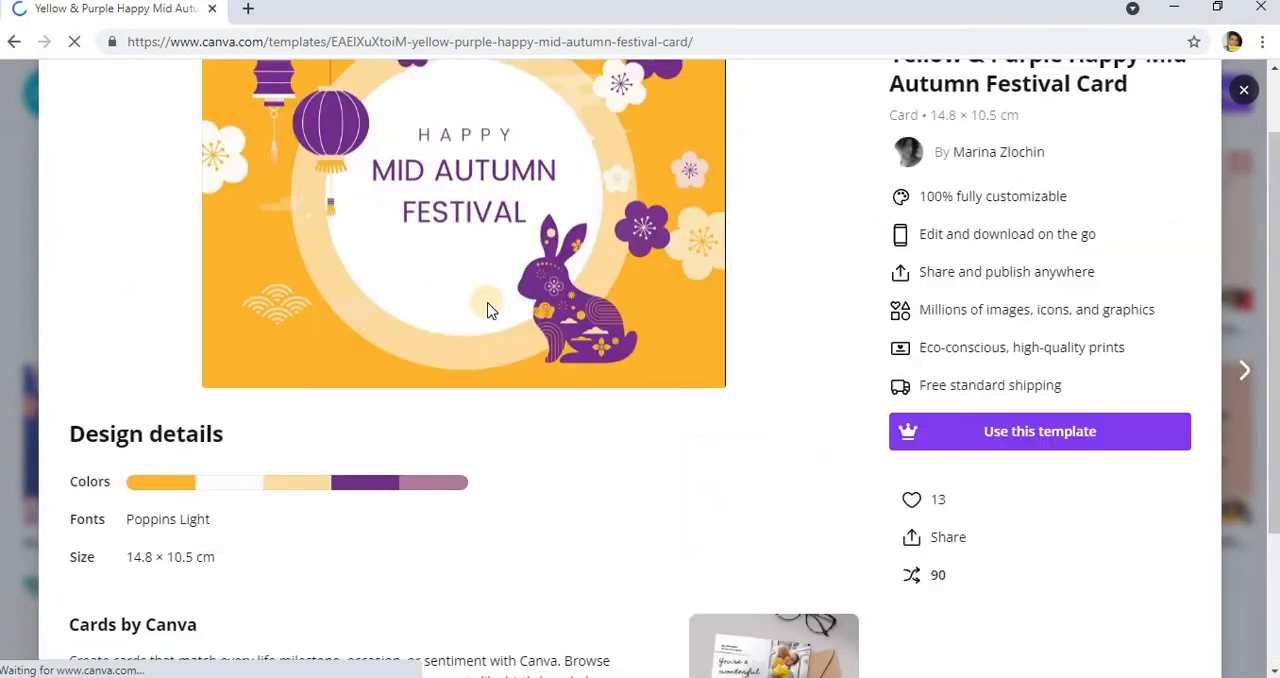
click(1245, 93)
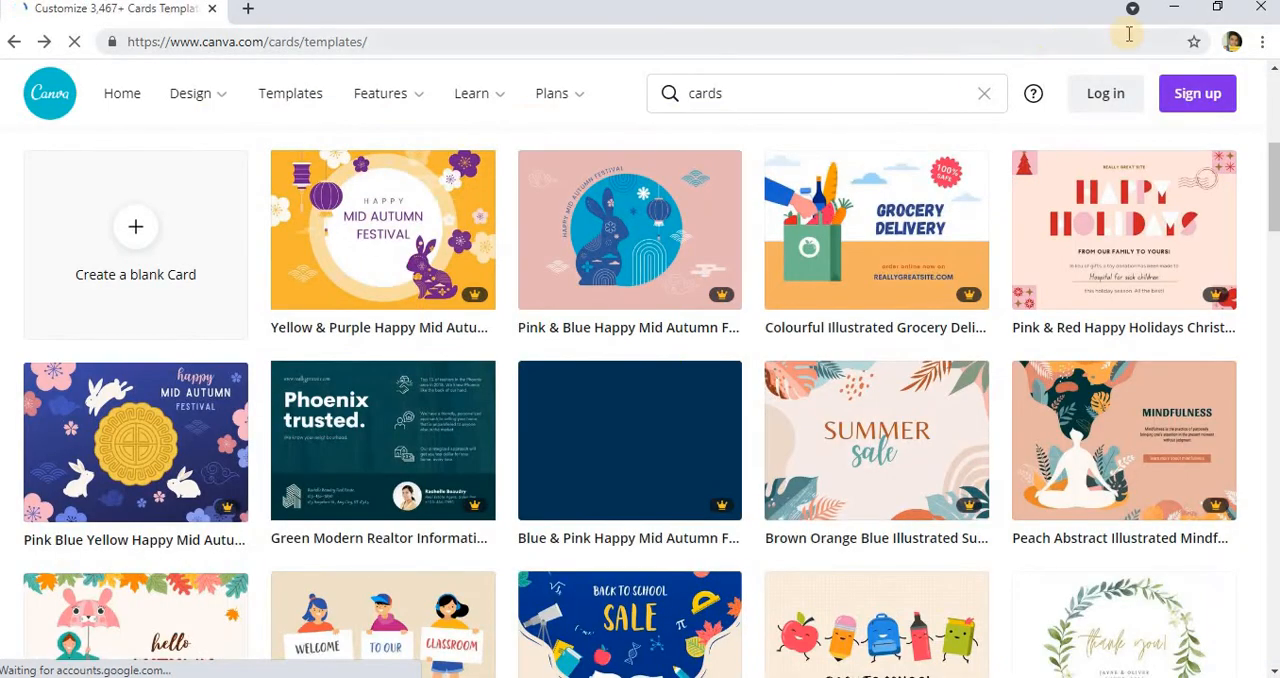
Step: Switch to the creating_template.odt document in OpenOffice Writer and read the section on what templates are and their advantages
click(1173, 9)
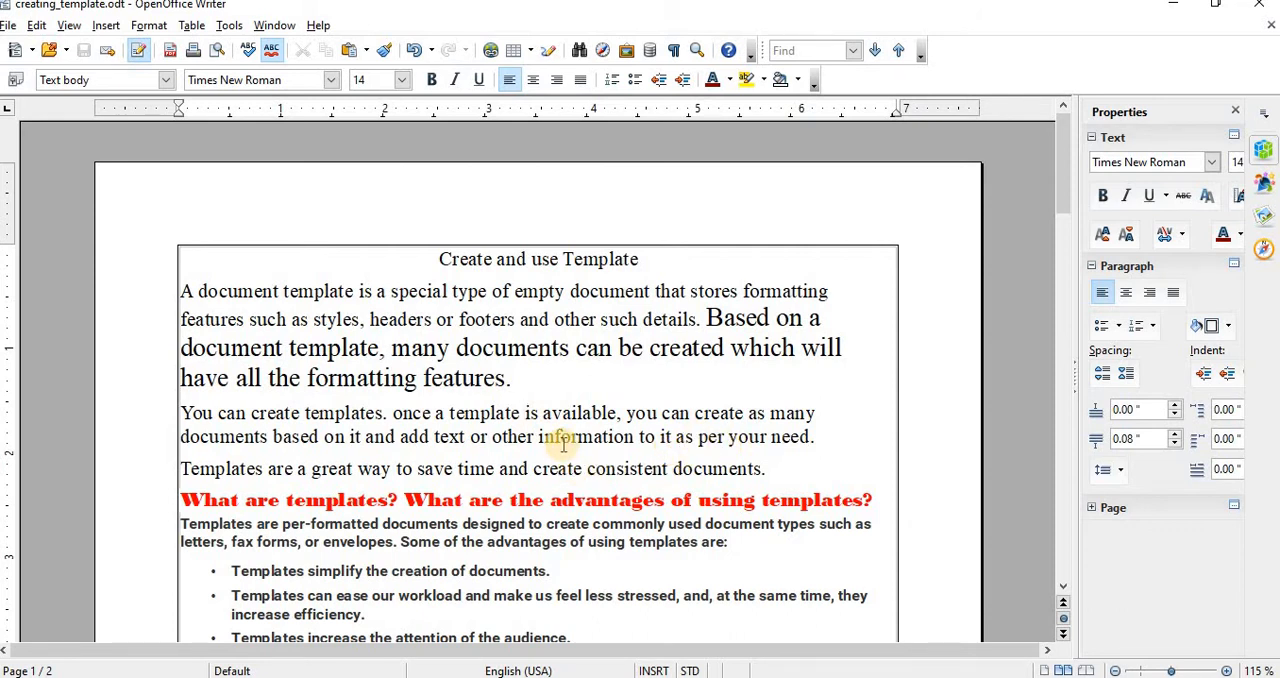
scroll(563, 445, down, 2)
scroll(650, 474, down, 2)
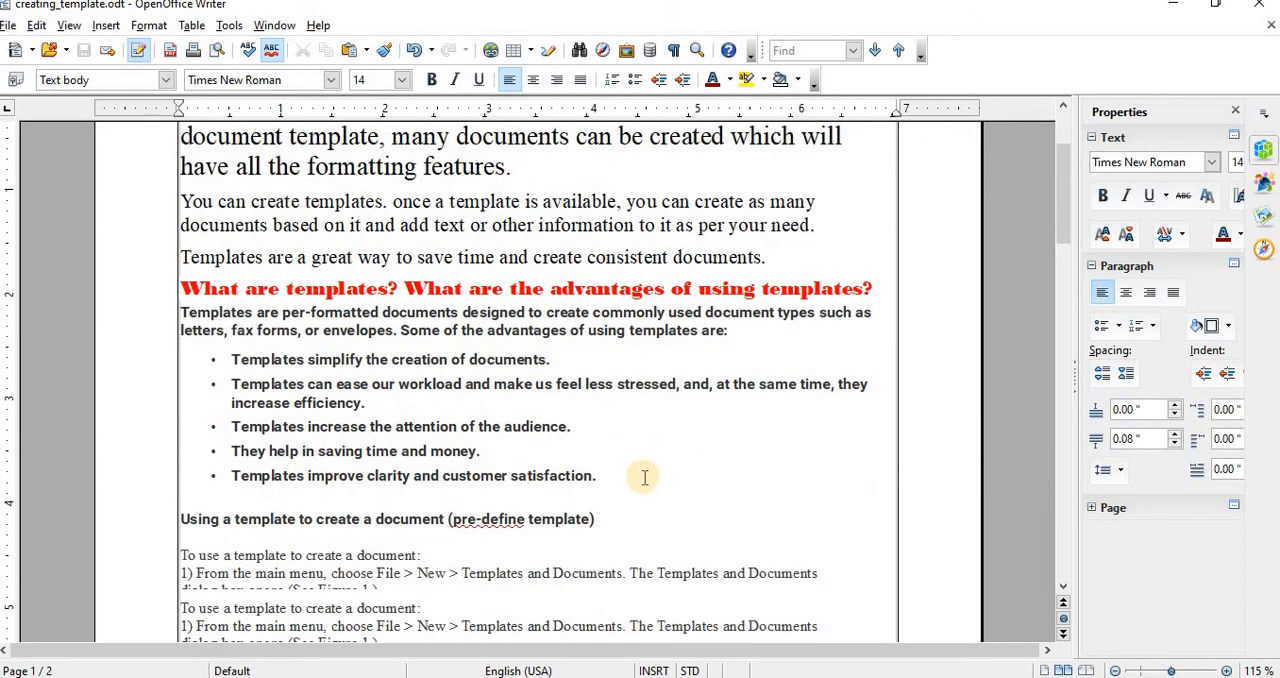
scroll(700, 314, down, 2)
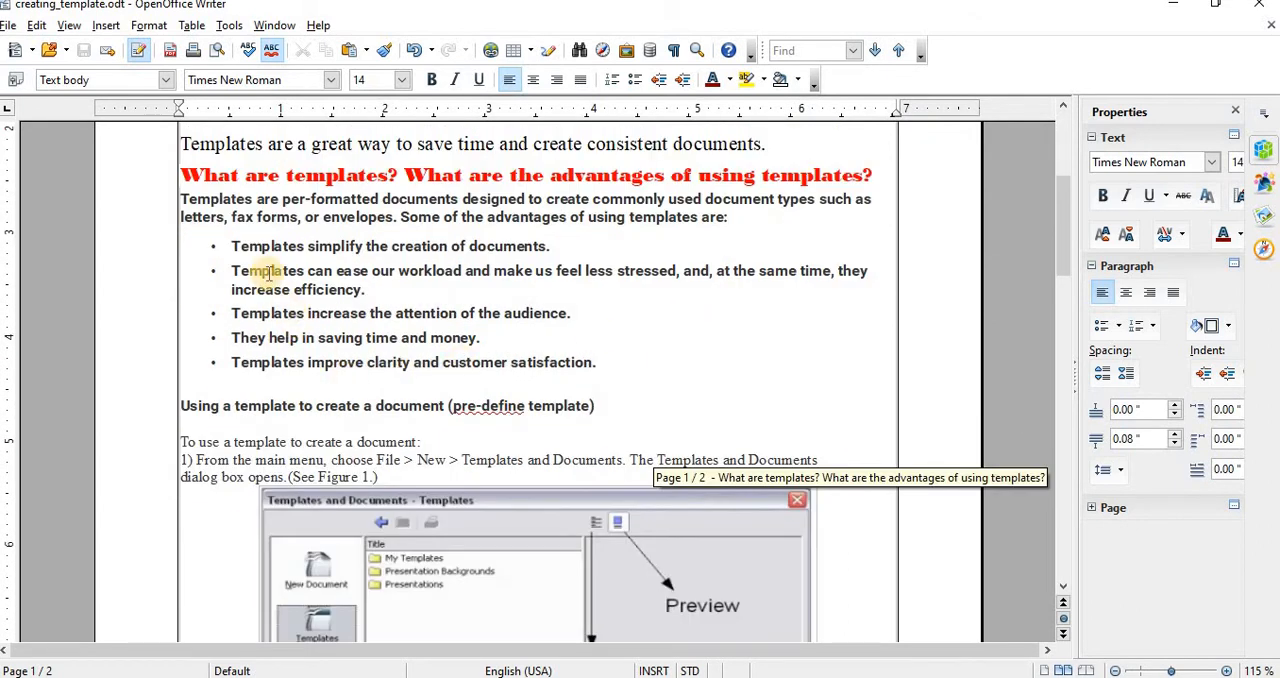
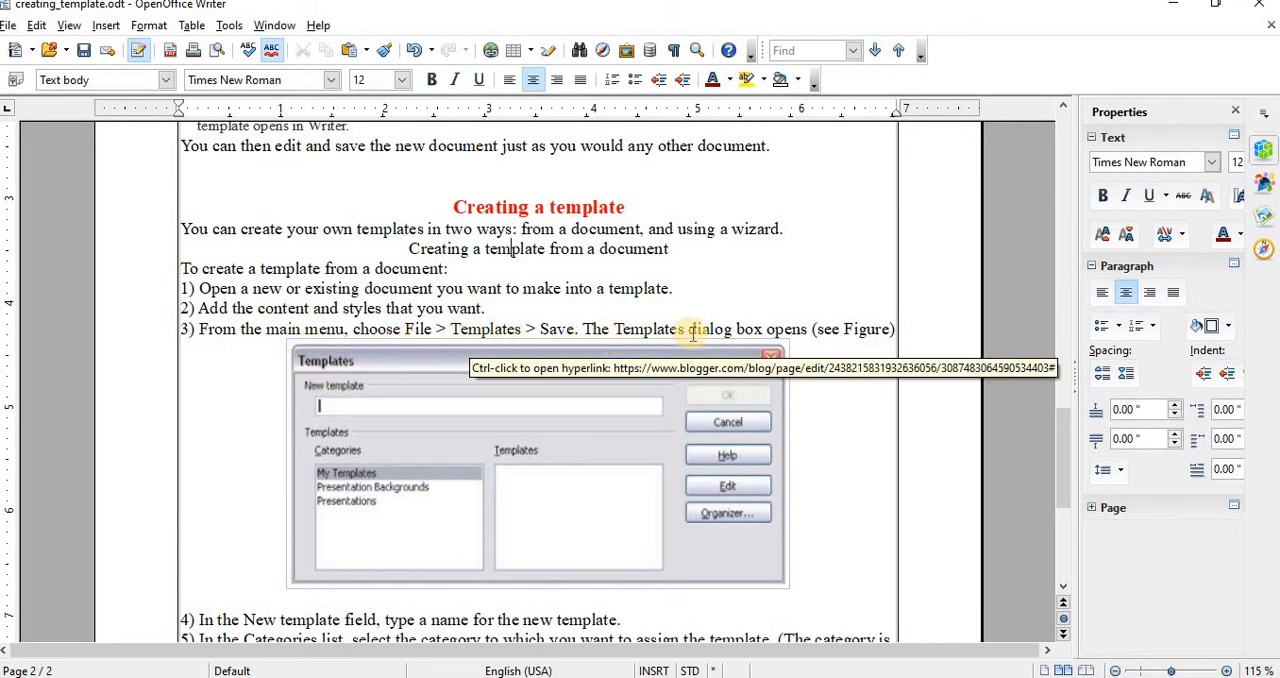
Step: Read the steps for creating a template from a document in the "Creating a template" section, then return to the document's beginning
scroll(820, 340, down, 3)
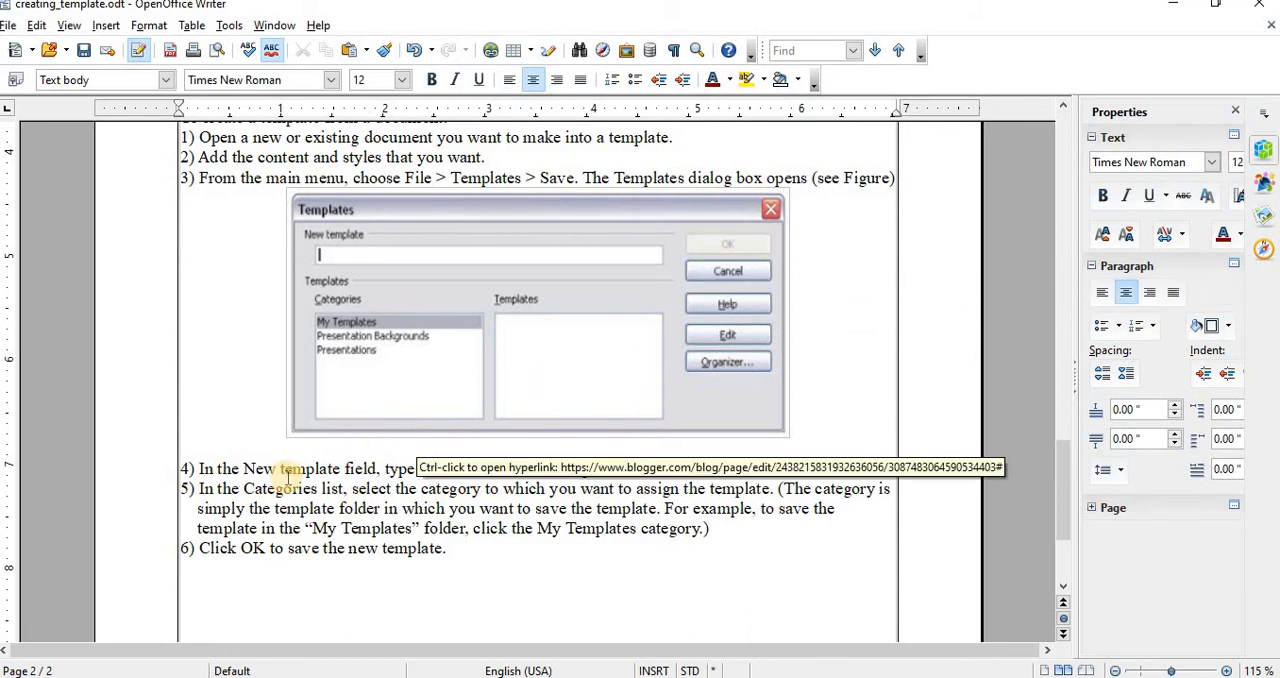
scroll(555, 430, down, 3)
scroll(558, 425, up, 6)
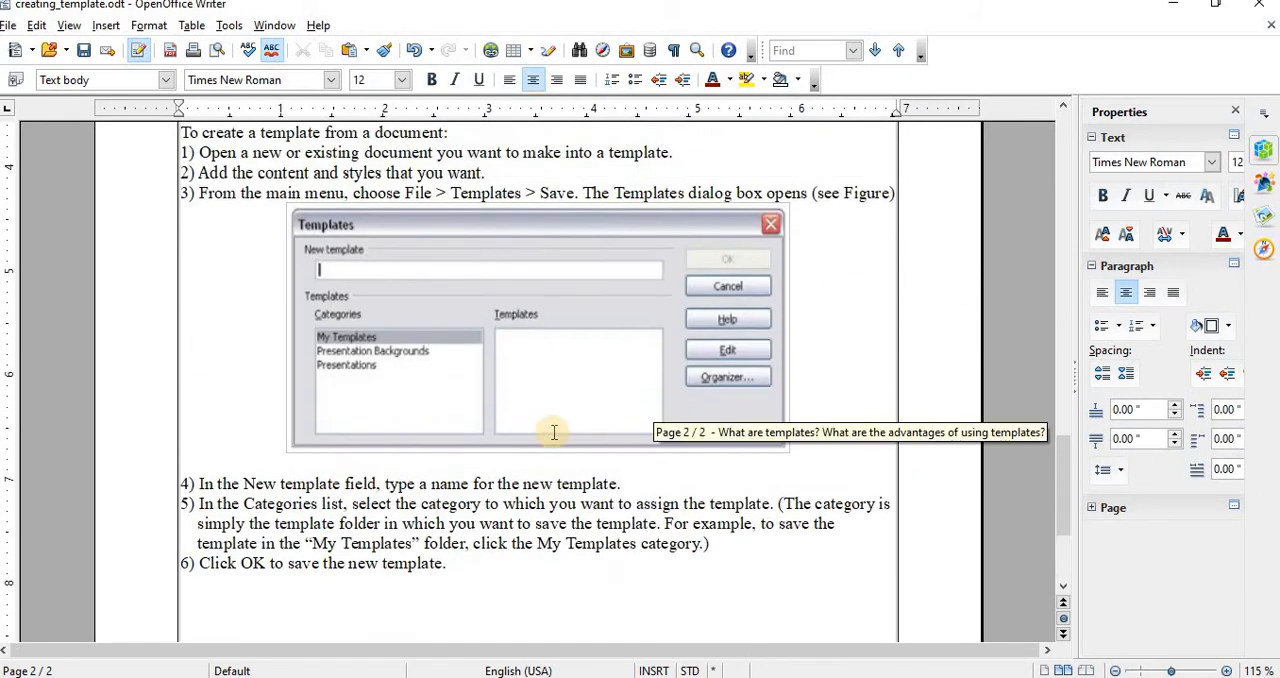
scroll(560, 422, up, 8)
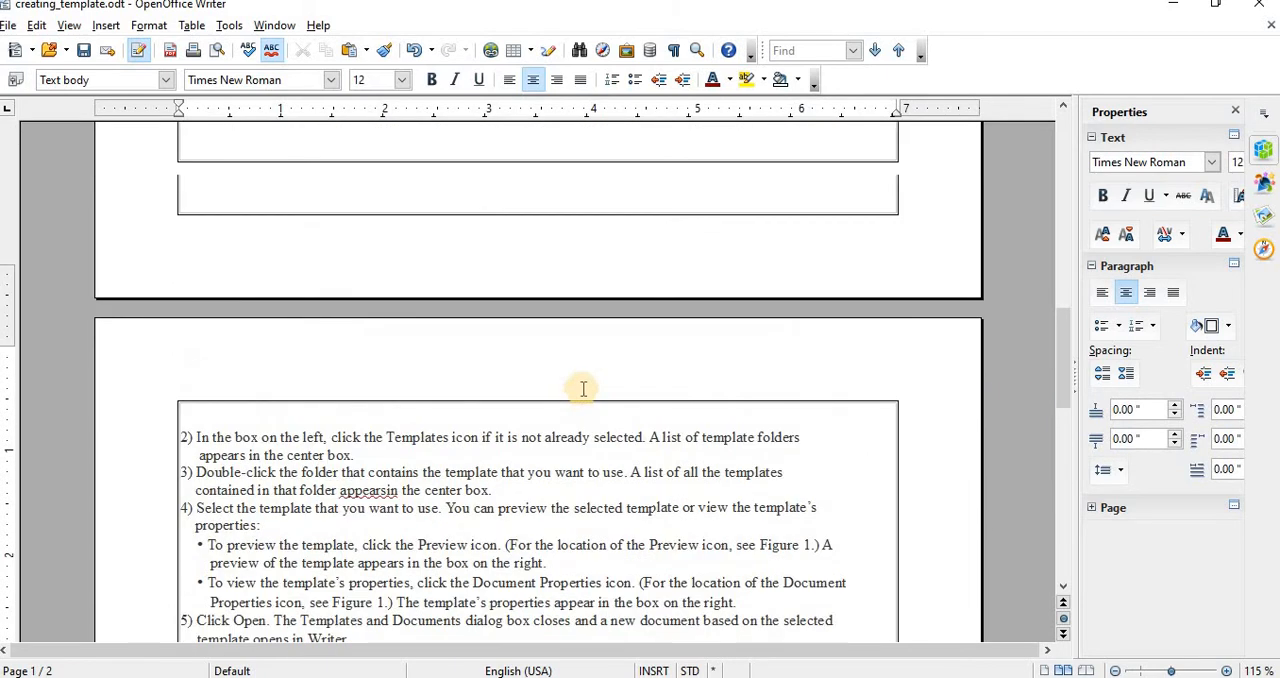
scroll(560, 292, up, 18)
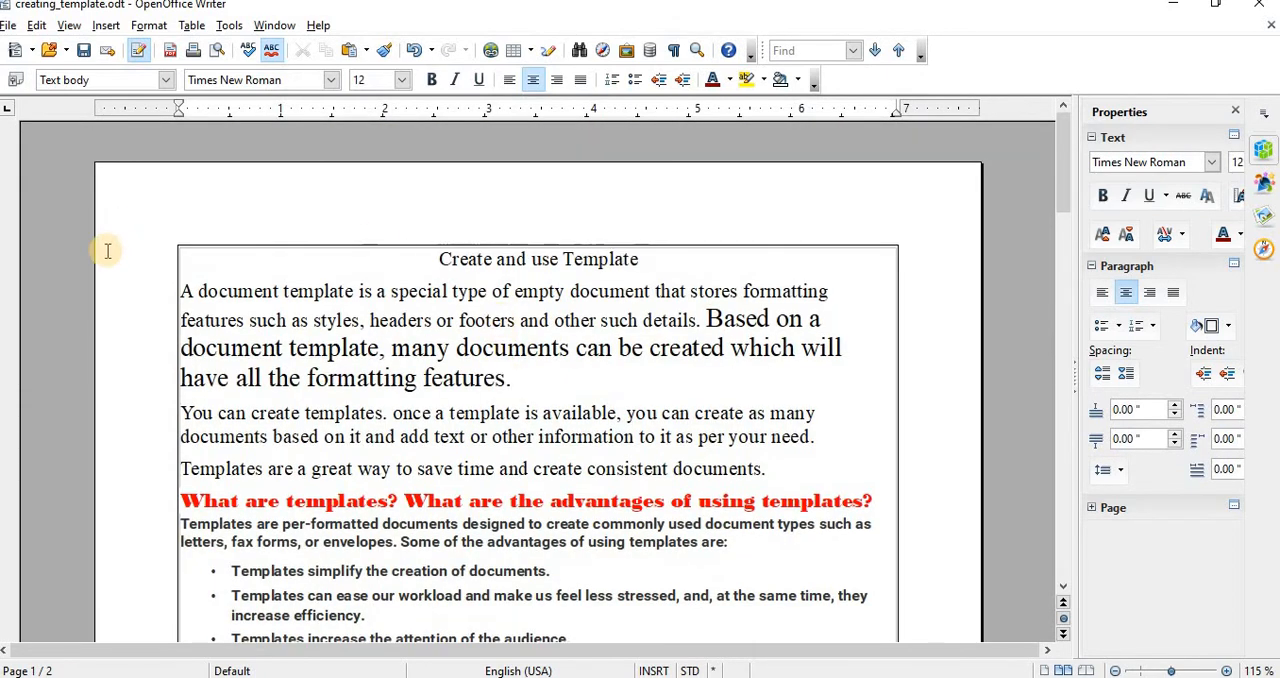
Step: Create a new document from the "curriculum vitae" template in My Templates
click(8, 27)
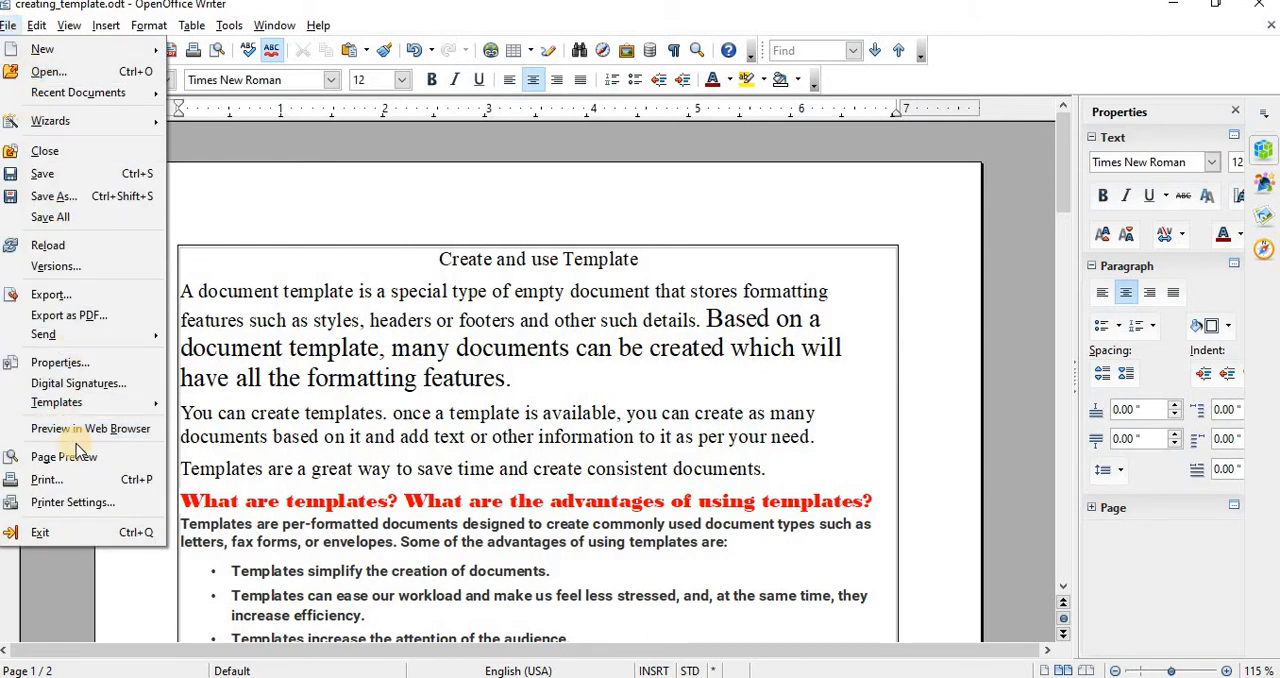
mouse_move(112, 409)
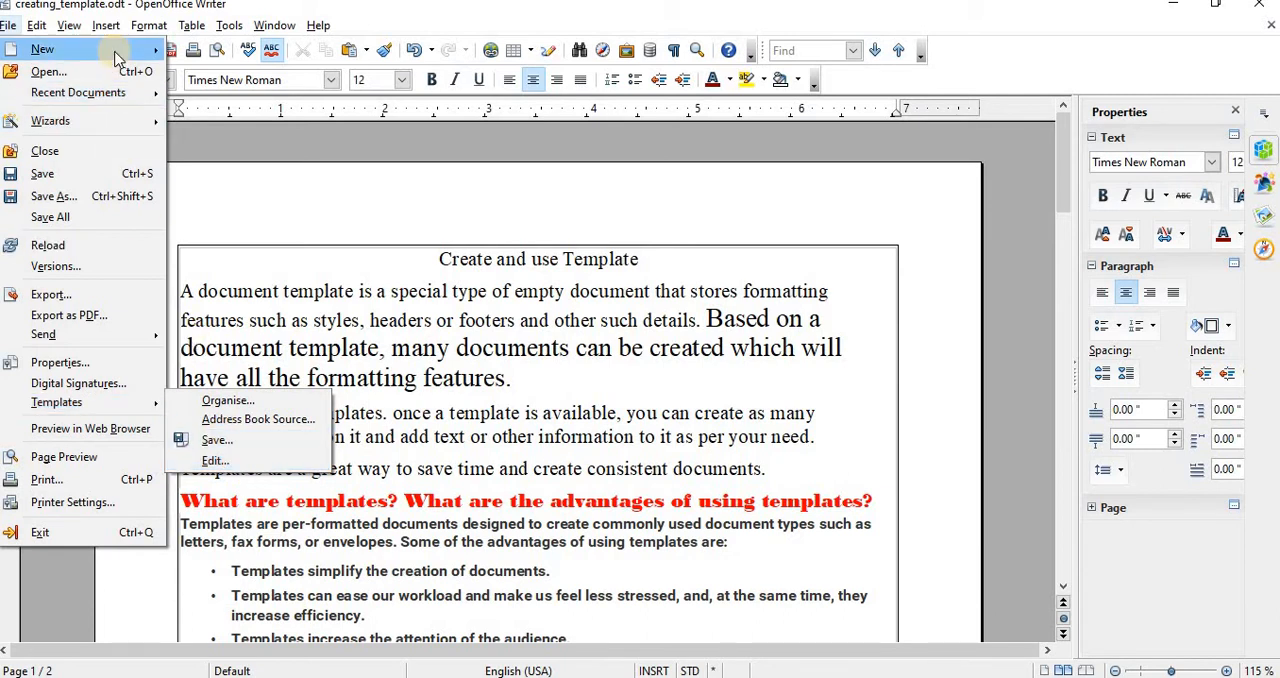
mouse_move(116, 56)
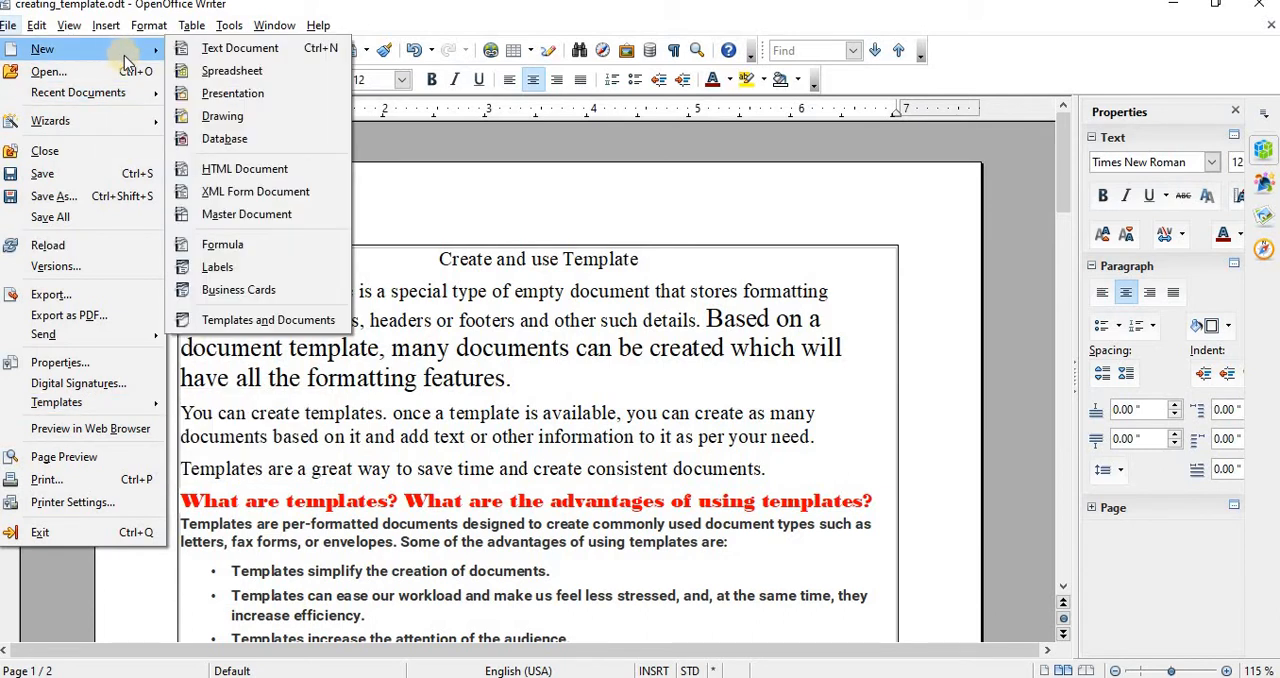
click(280, 321)
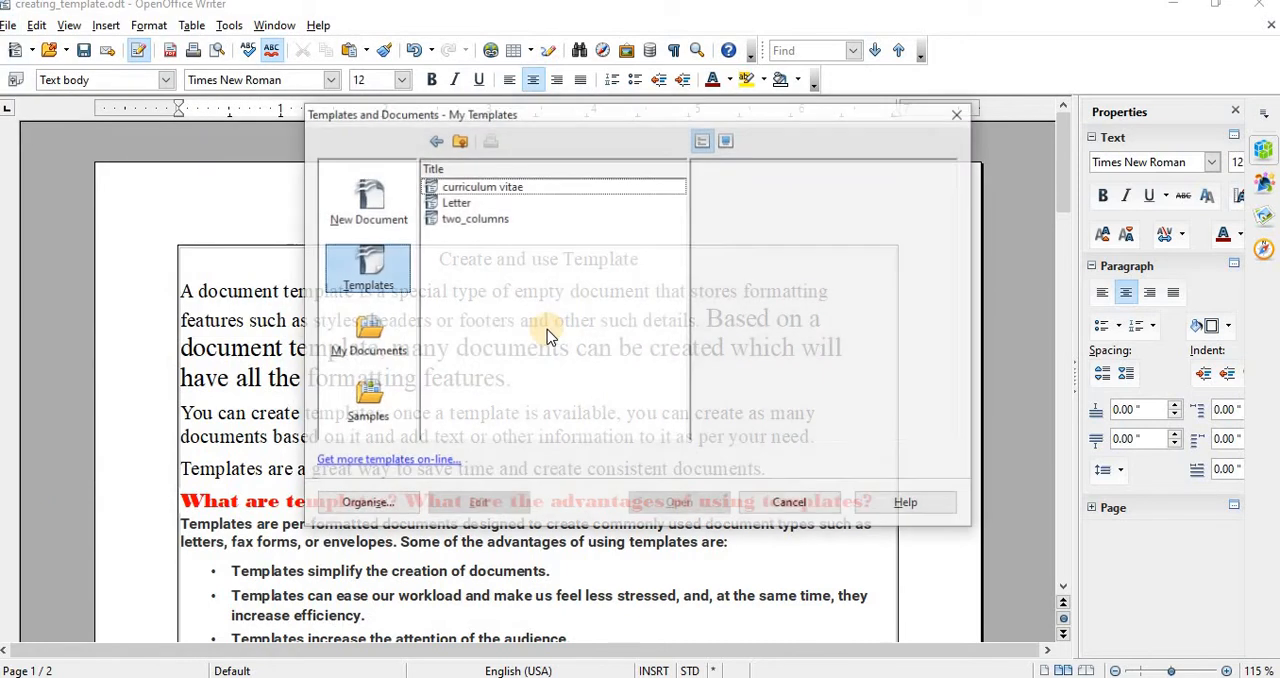
click(509, 184)
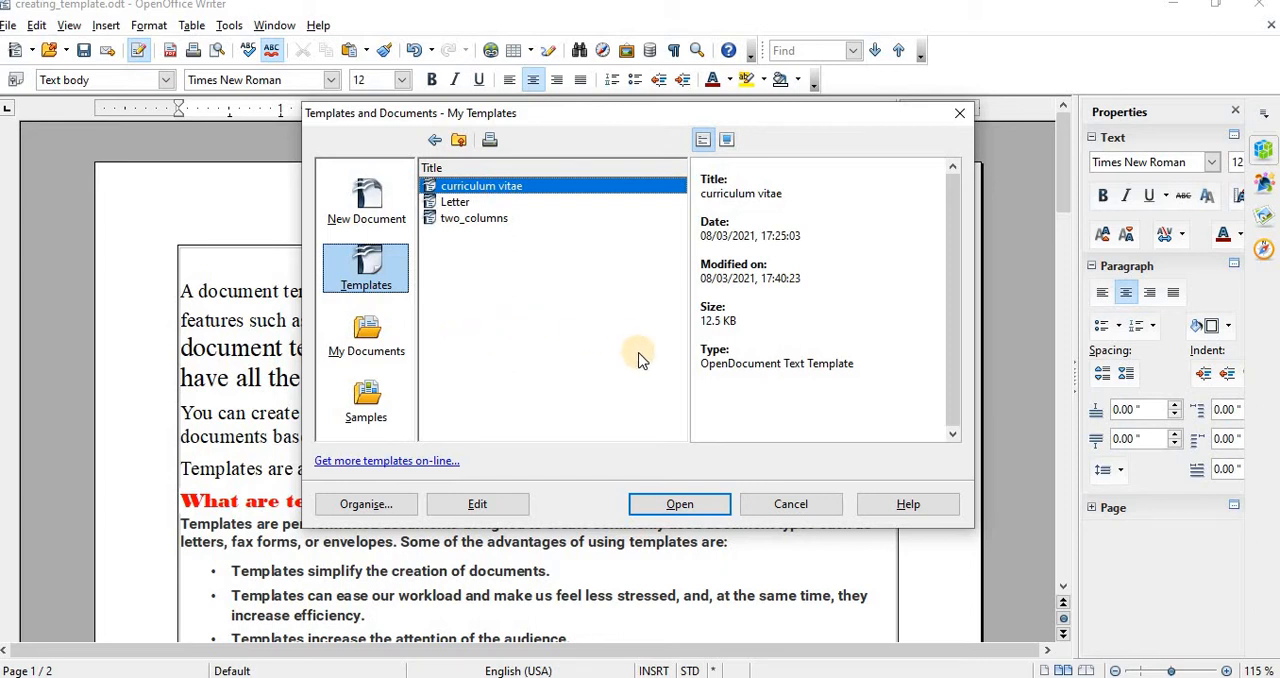
click(368, 275)
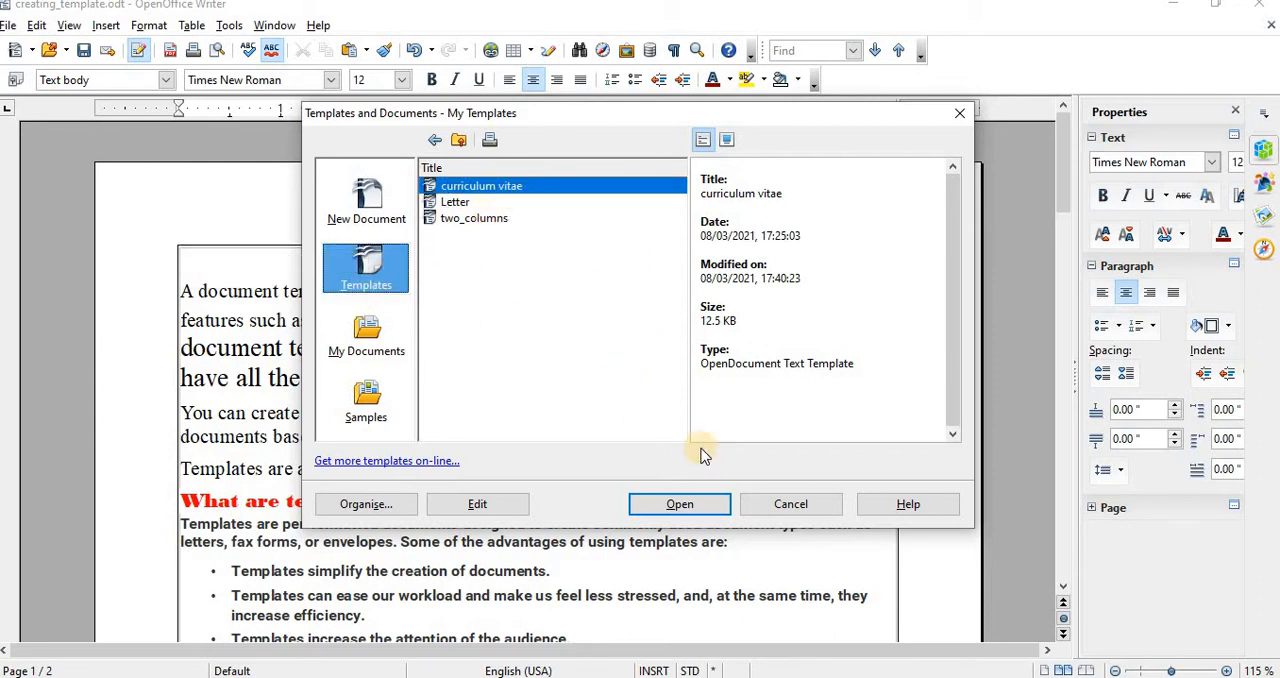
click(666, 506)
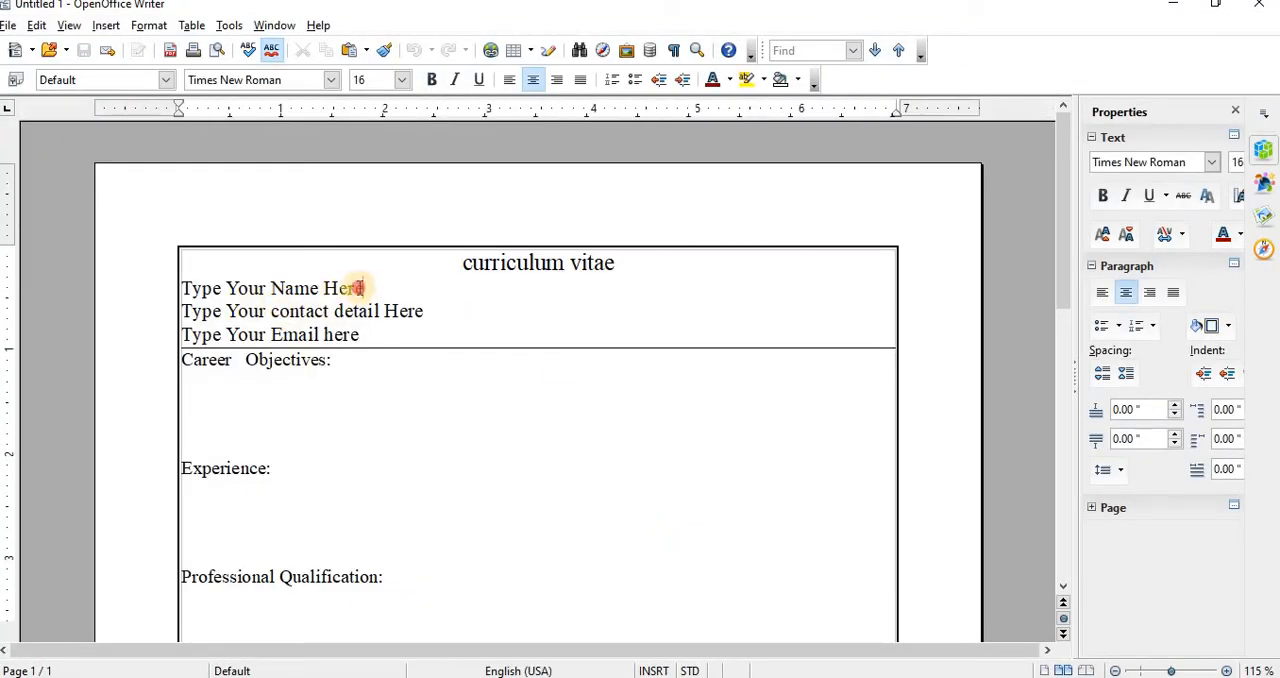
Step: Replace the "Type Your Name Here" placeholder in the CV with the person's full name
drag(360, 288, 178, 288)
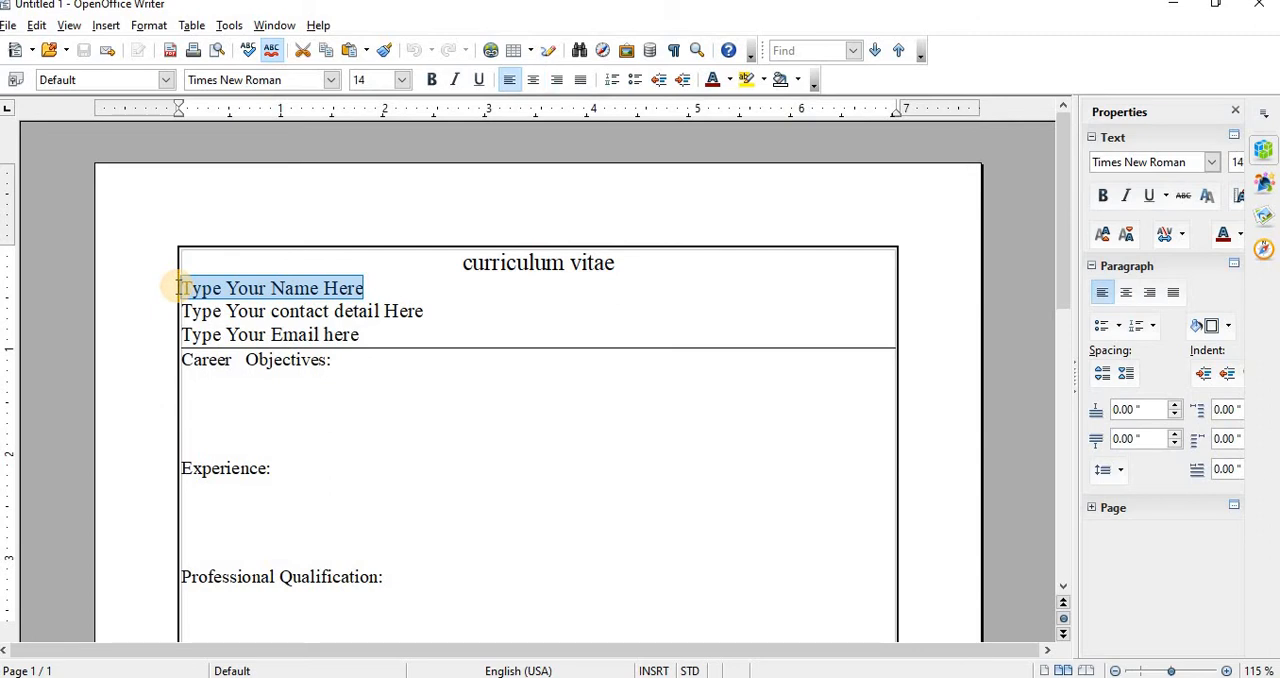
key(Delete)
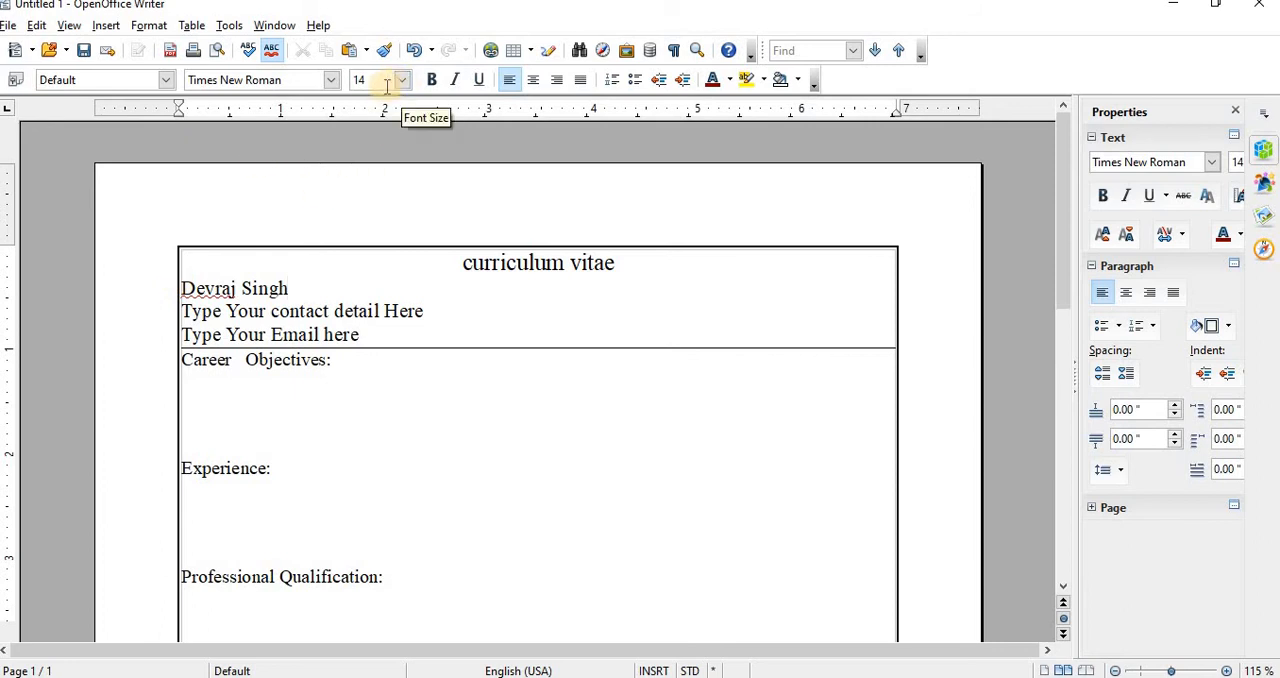
click(497, 259)
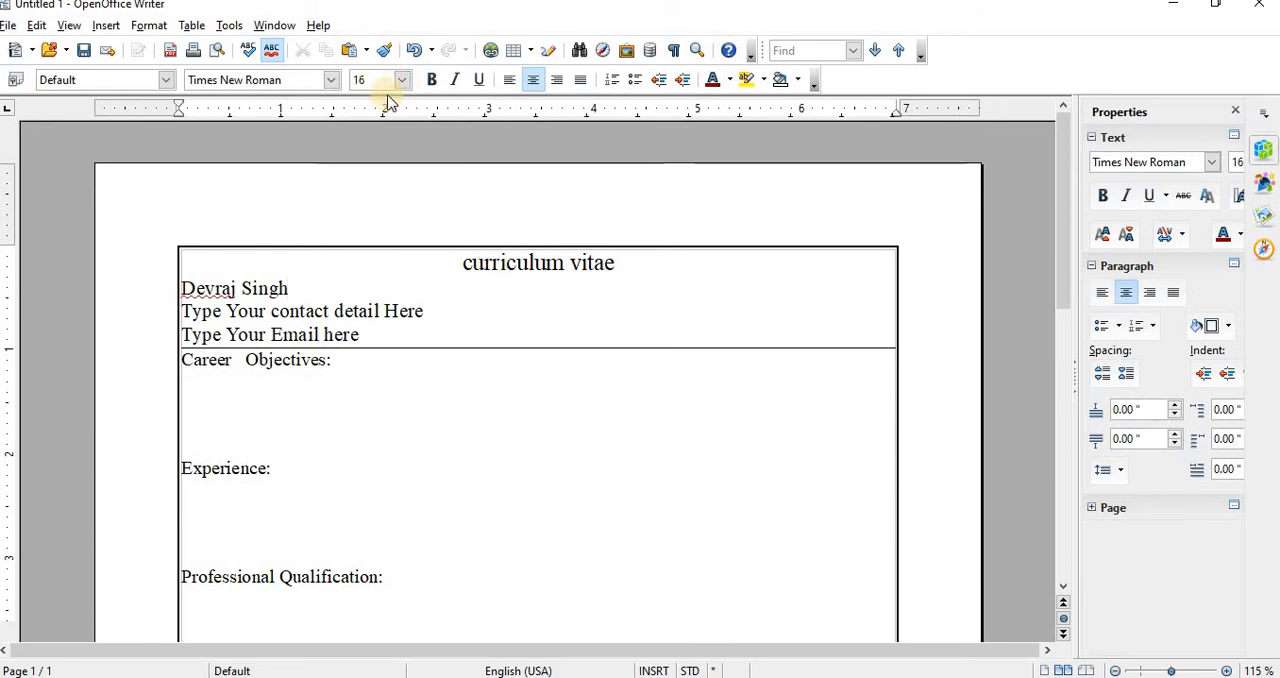
click(230, 287)
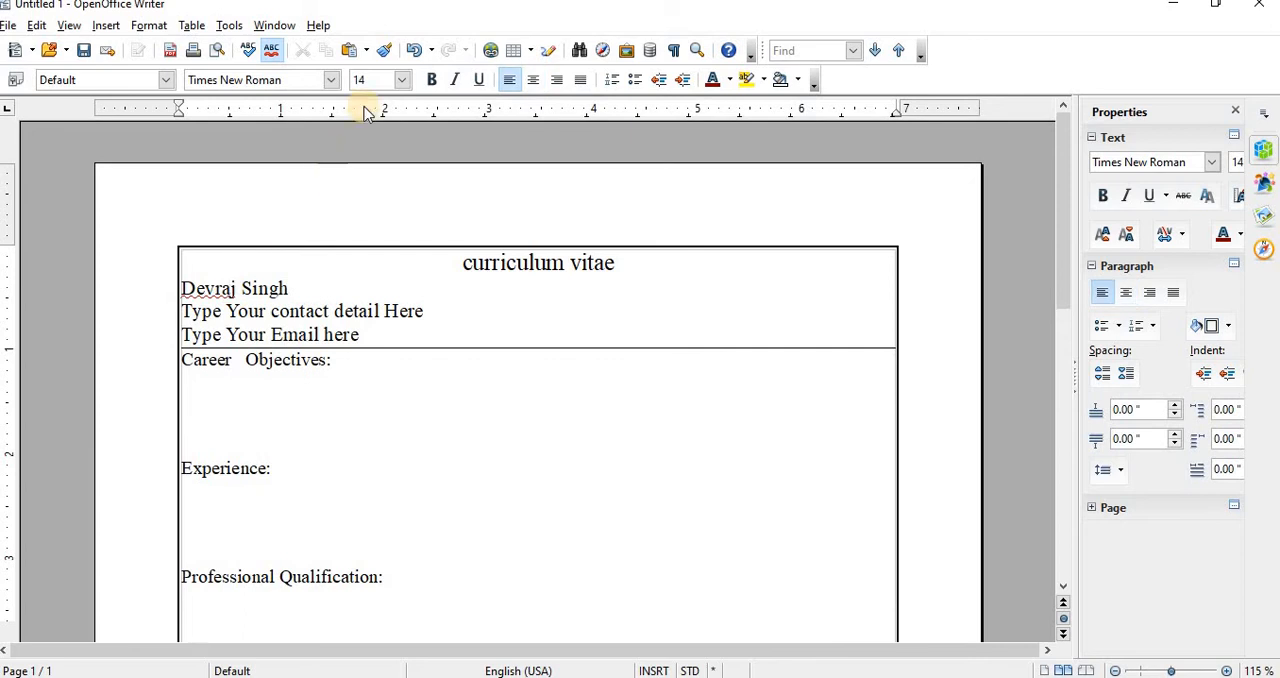
Step: Delete the "Type Your contact detail Here" placeholder and enter a contact number in its place
click(237, 312)
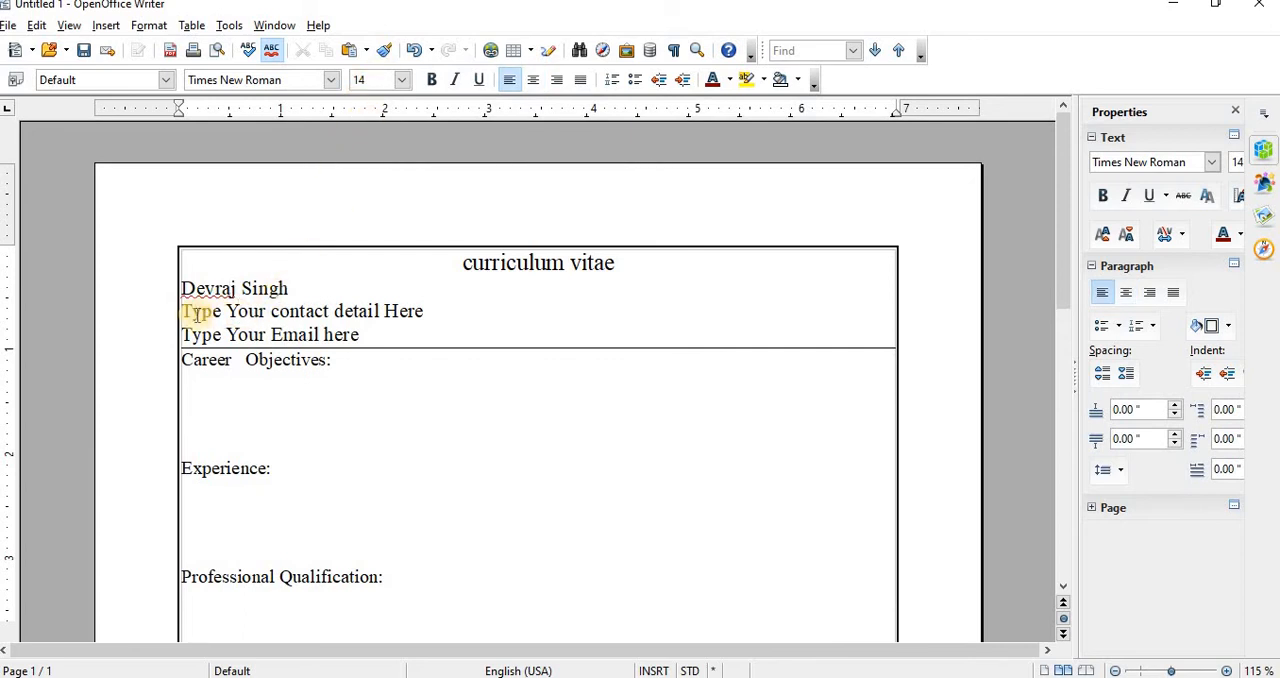
drag(429, 309, 185, 310)
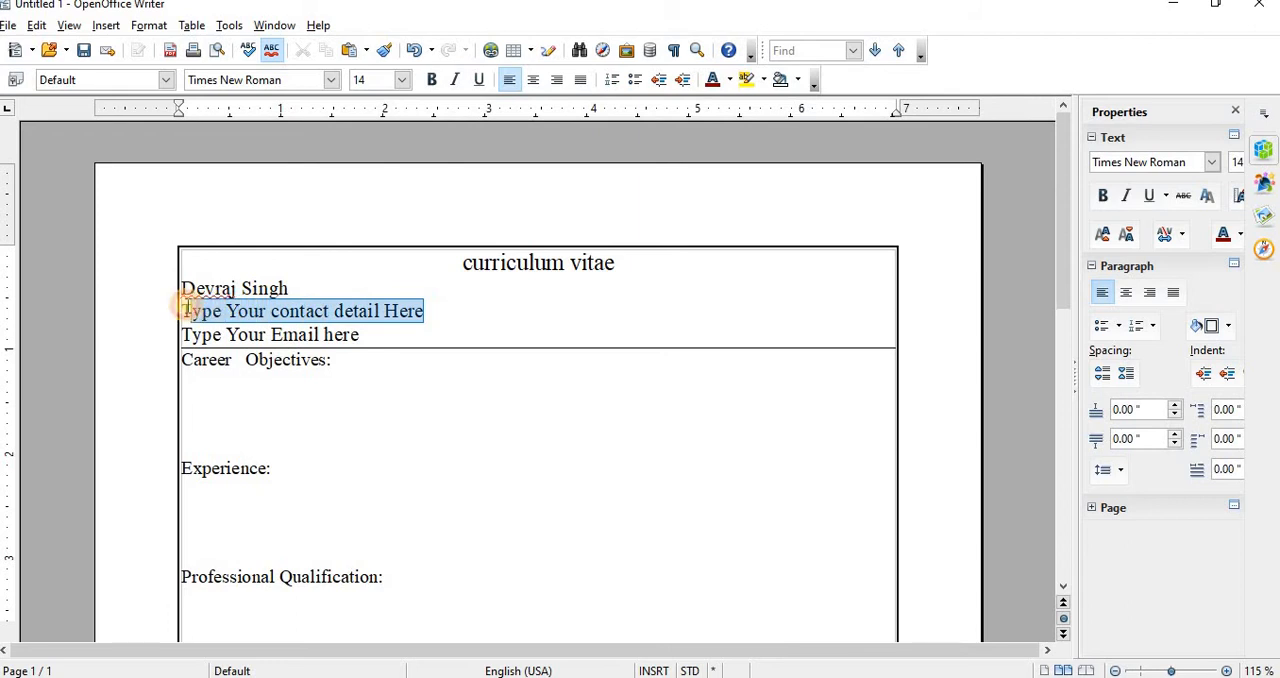
click(185, 308)
key(Delete)
key(Delete)
key(Delete)
key(Delete)
key(Delete)
key(Delete)
key(Delete)
key(Delete)
key(Delete)
key(Delete)
key(Delete)
key(Delete)
key(Delete)
key(Delete)
key(Delete)
key(Delete)
key(Delete)
key(Delete)
key(Delete)
key(Delete)
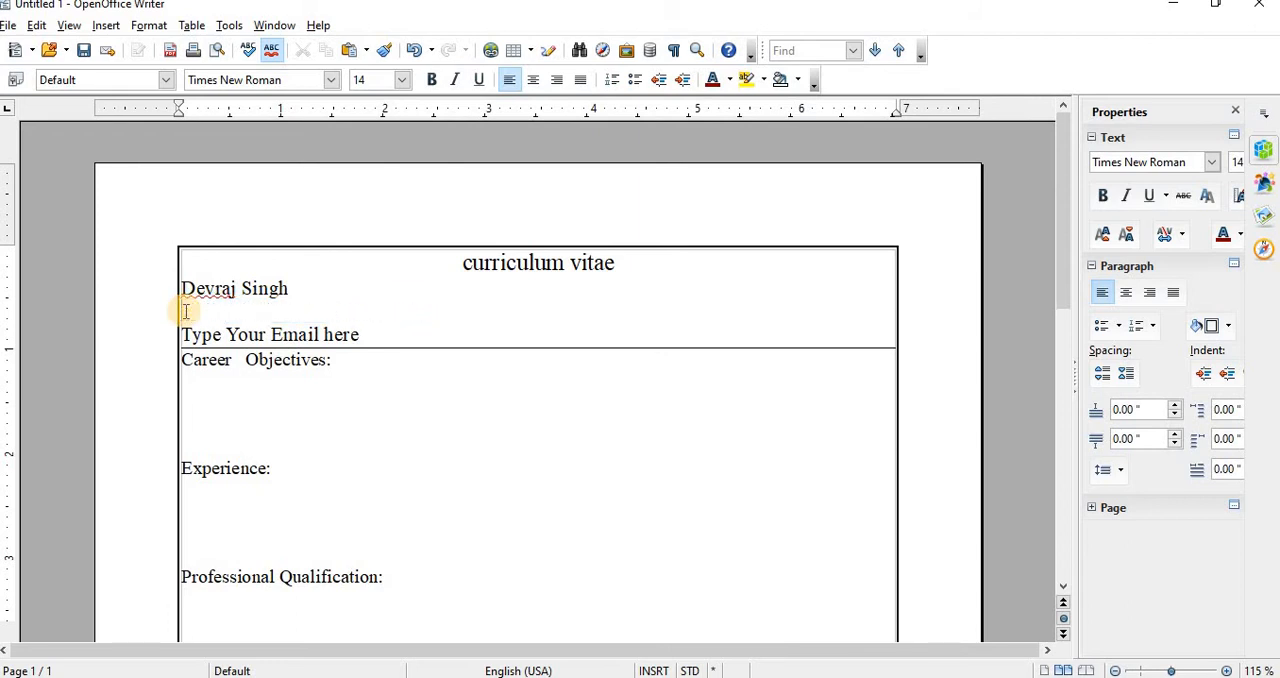
key(Delete)
key(Return)
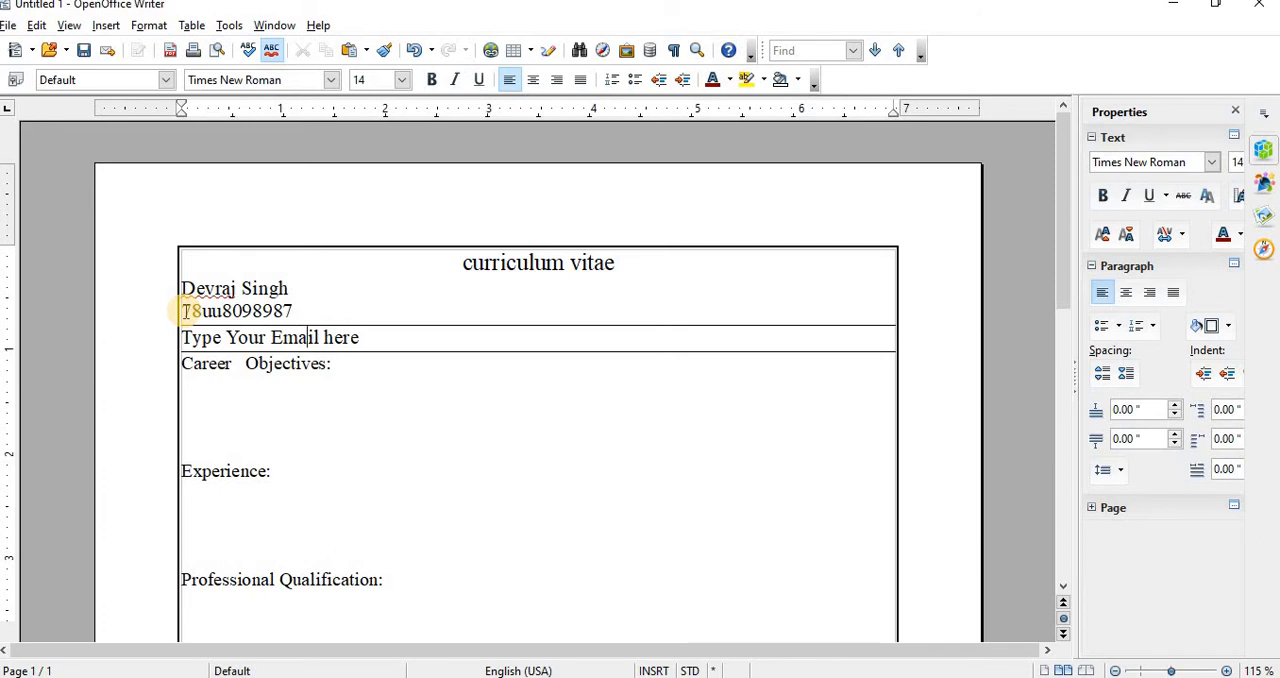
Step: Undo the contact number entry and redo just enough to keep an empty contact line above the email placeholder
key(ctrl+z)
key(ctrl+z)
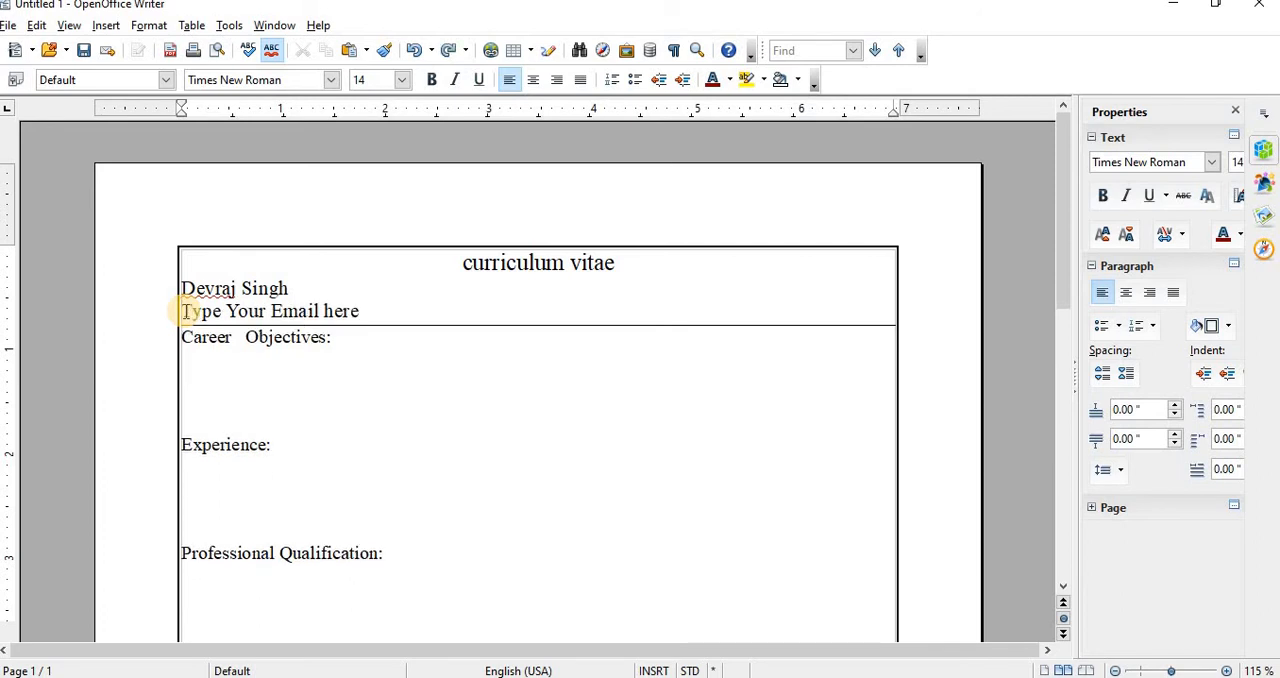
key(ctrl+y)
Step: Enter the sample text "klfjlkkjds" under Career Objectives and "fdsjdkjhsokjf" under Experience
click(185, 311)
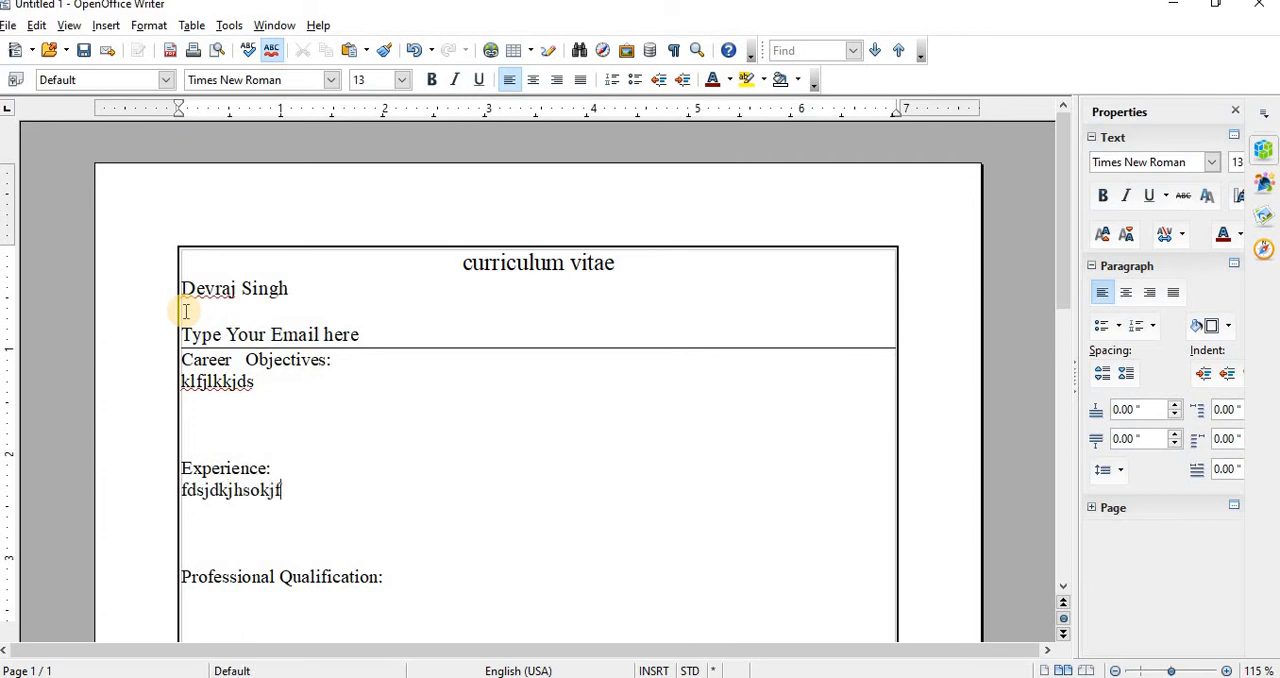
scroll(469, 380, down, 8)
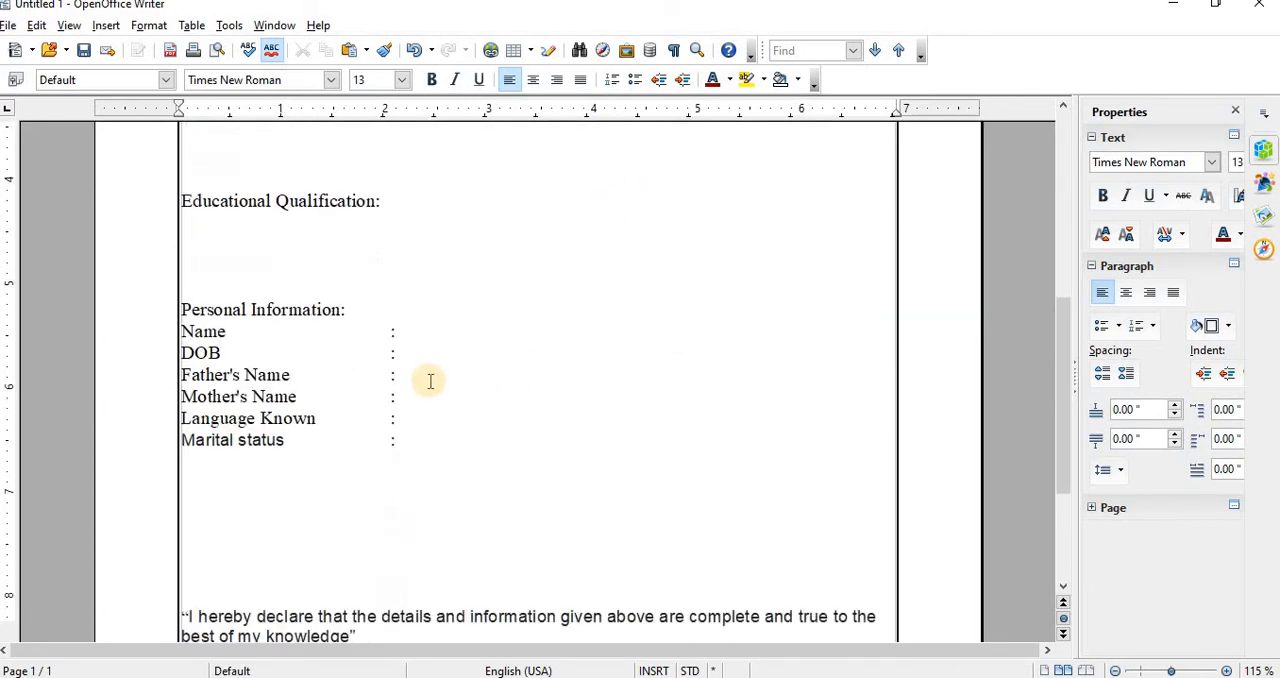
scroll(443, 345, down, 3)
scroll(440, 352, up, 4)
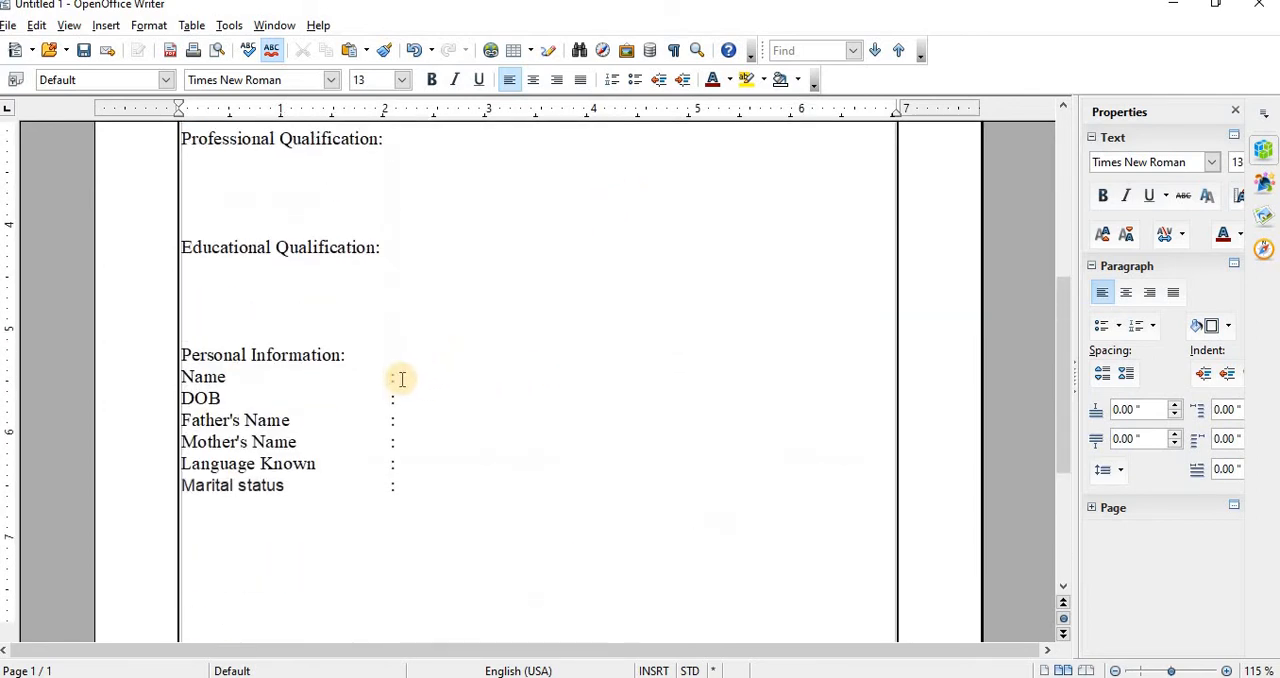
scroll(545, 400, up, 7)
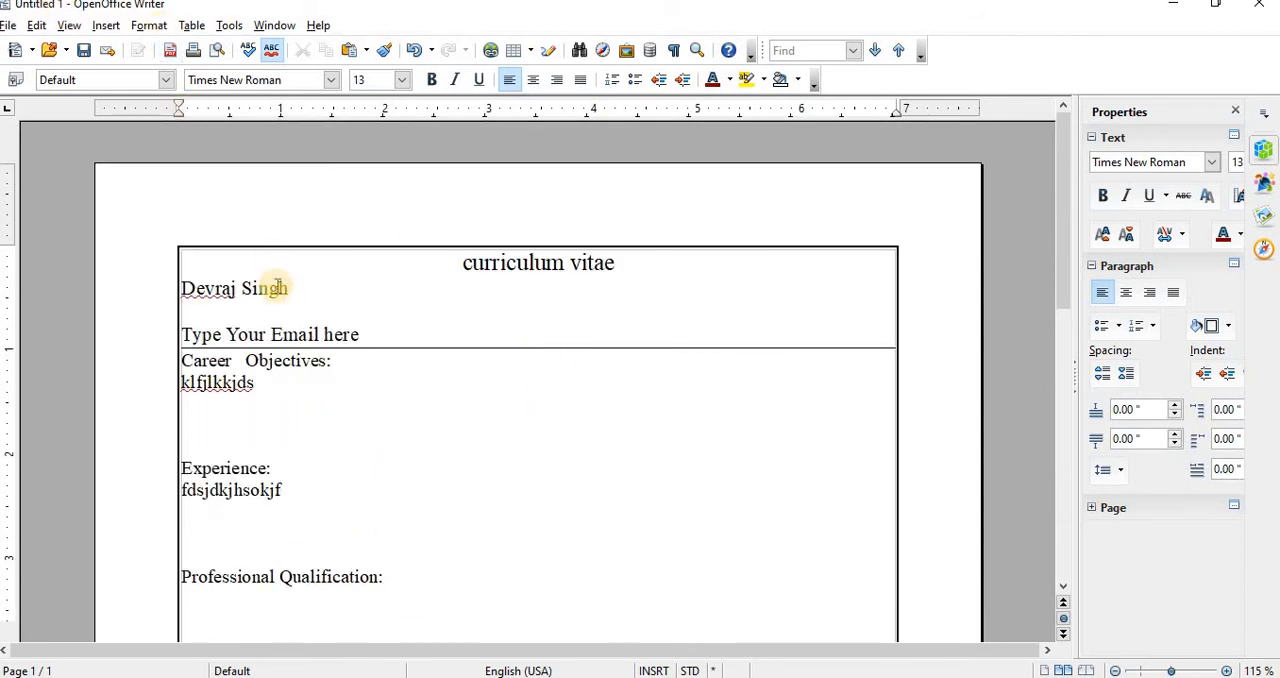
Step: Save the filled-in CV in Documents as an ODF text document named with the person's first name and "biodata", and close it
click(8, 25)
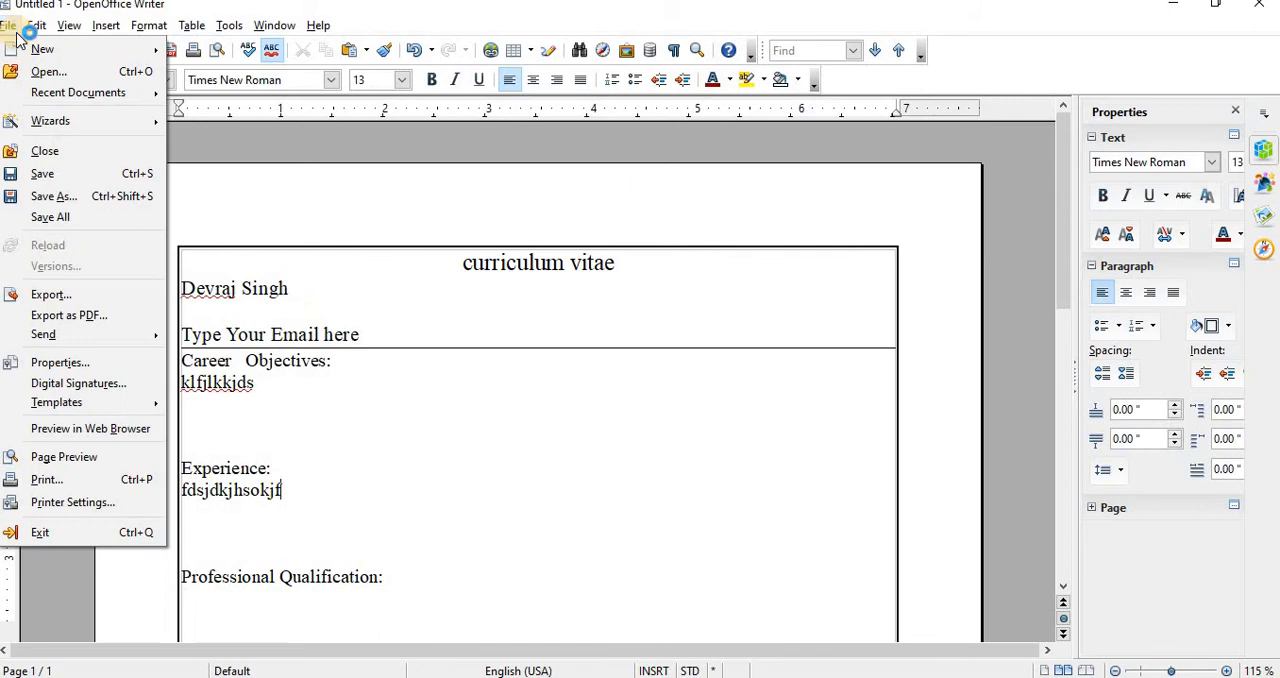
click(81, 175)
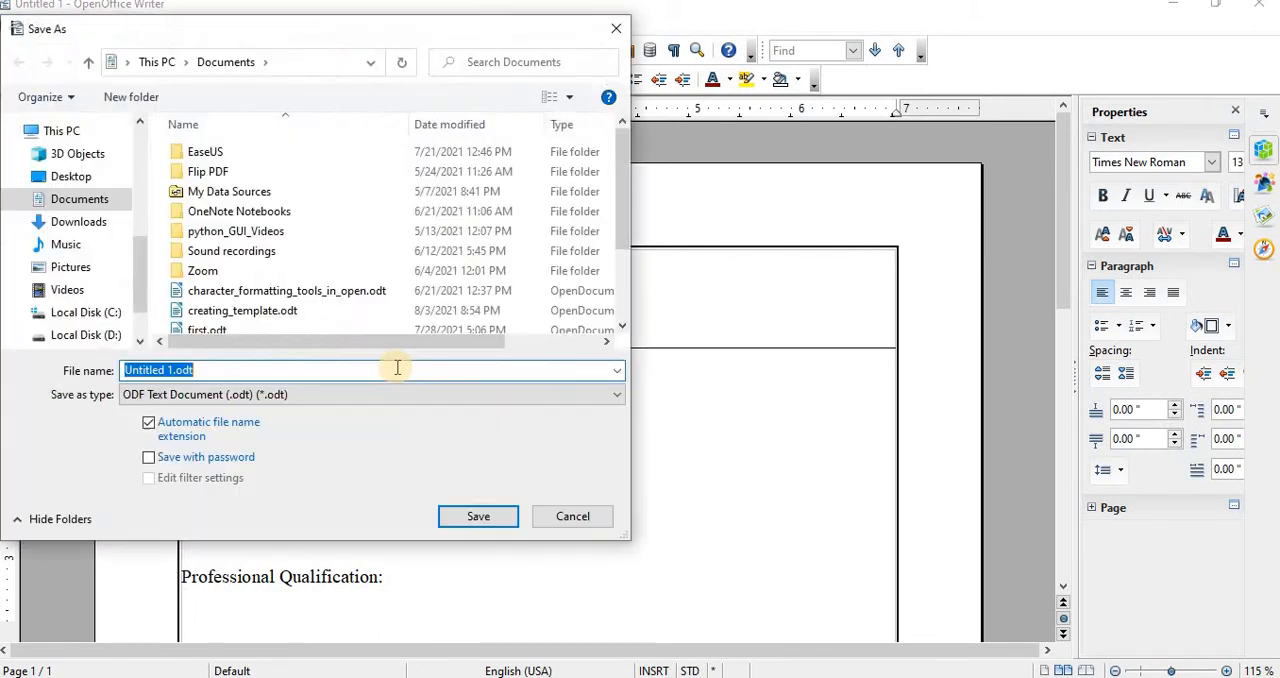
click(170, 370)
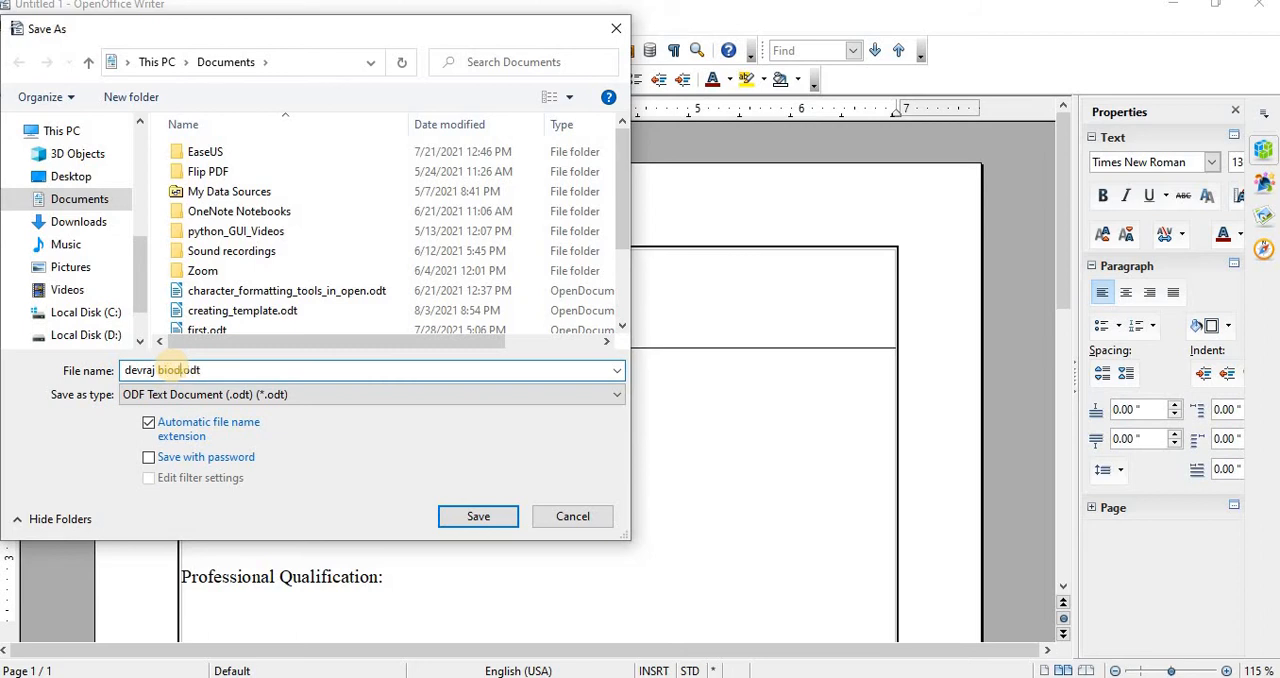
click(477, 515)
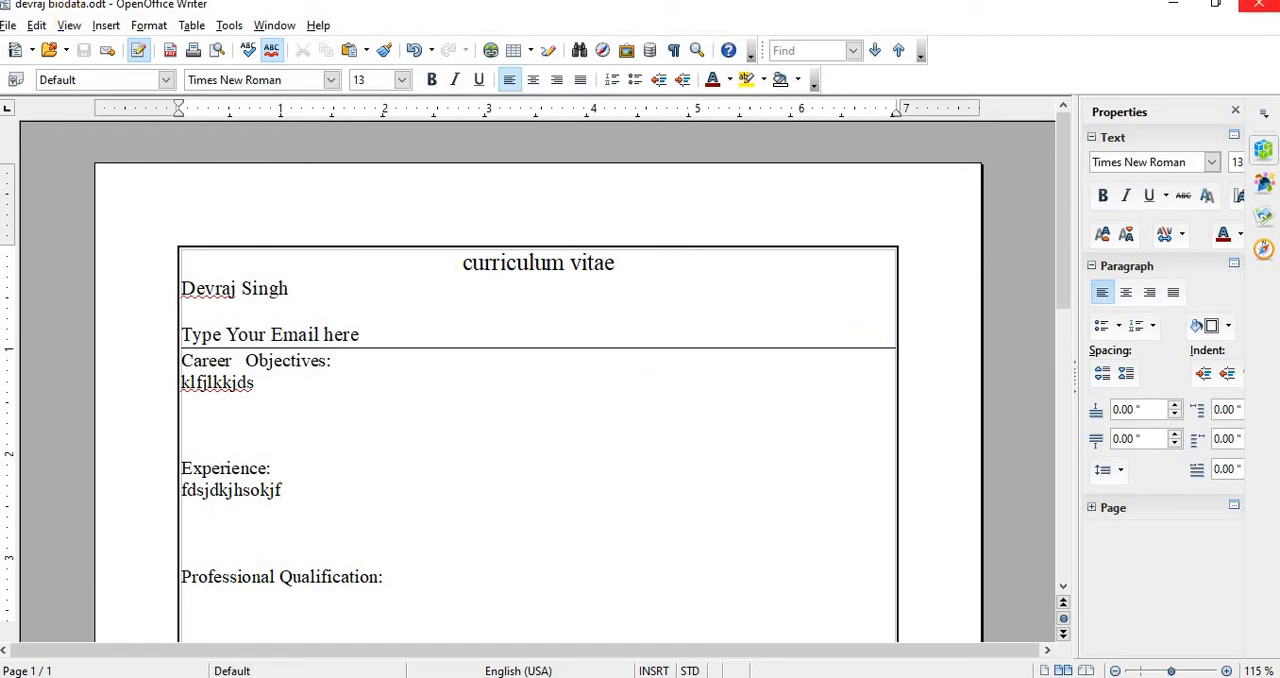
click(1267, 10)
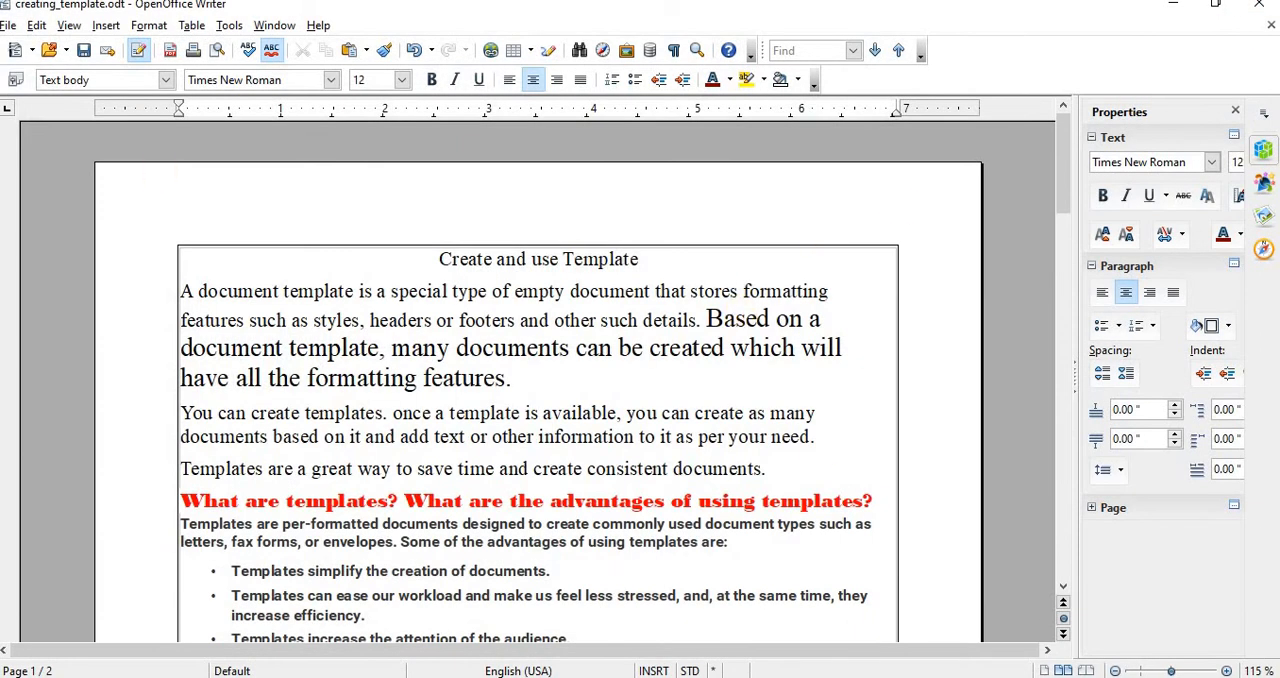
Step: Create another new document from the "curriculum vitae" template and look over its blank fields down to the signature and date line
click(10, 25)
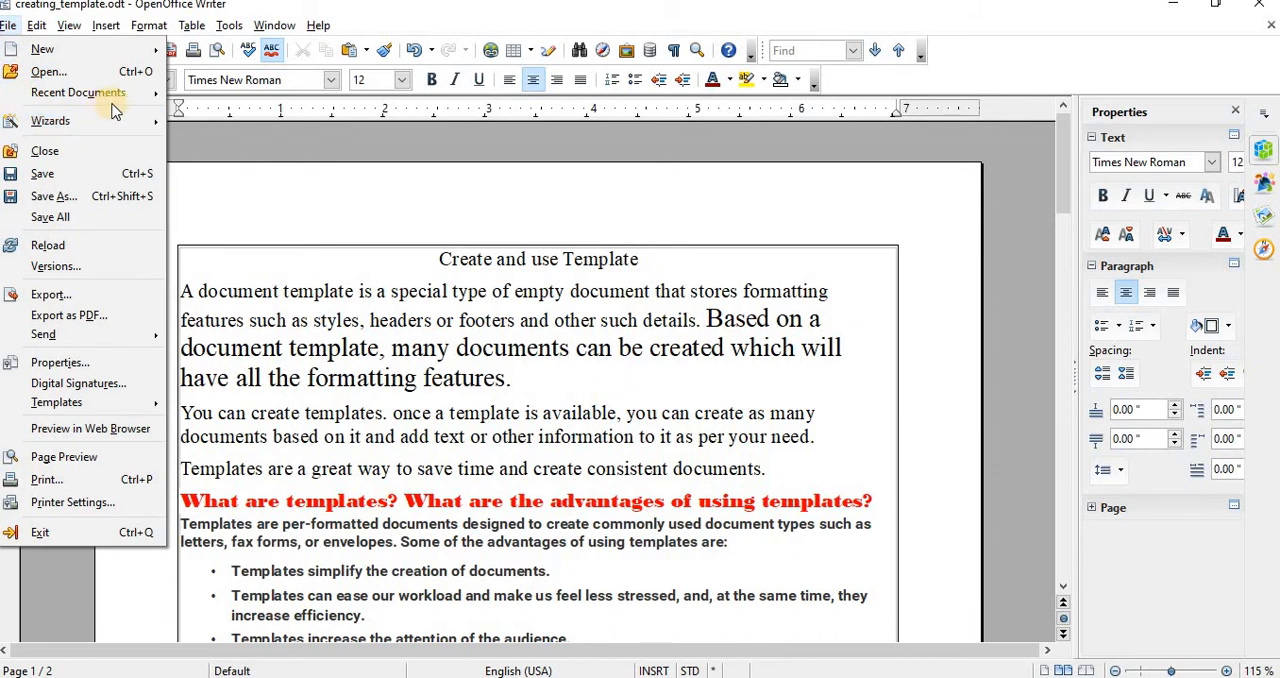
mouse_move(100, 50)
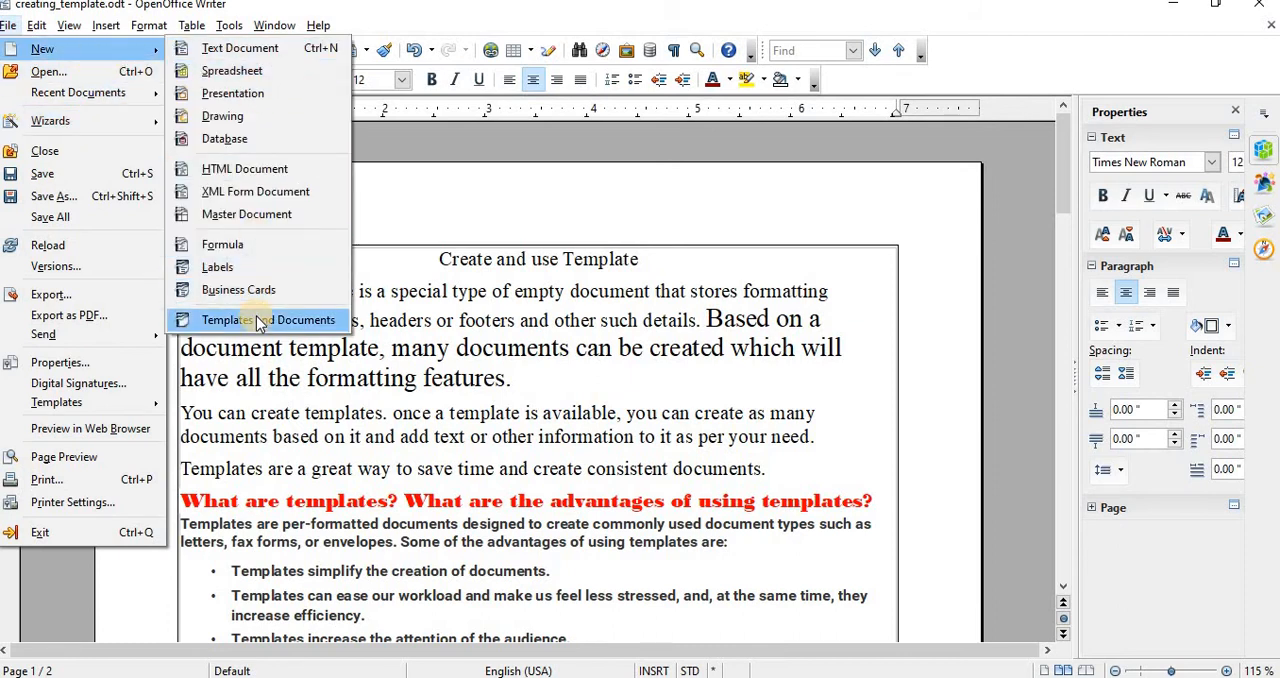
click(255, 318)
click(452, 186)
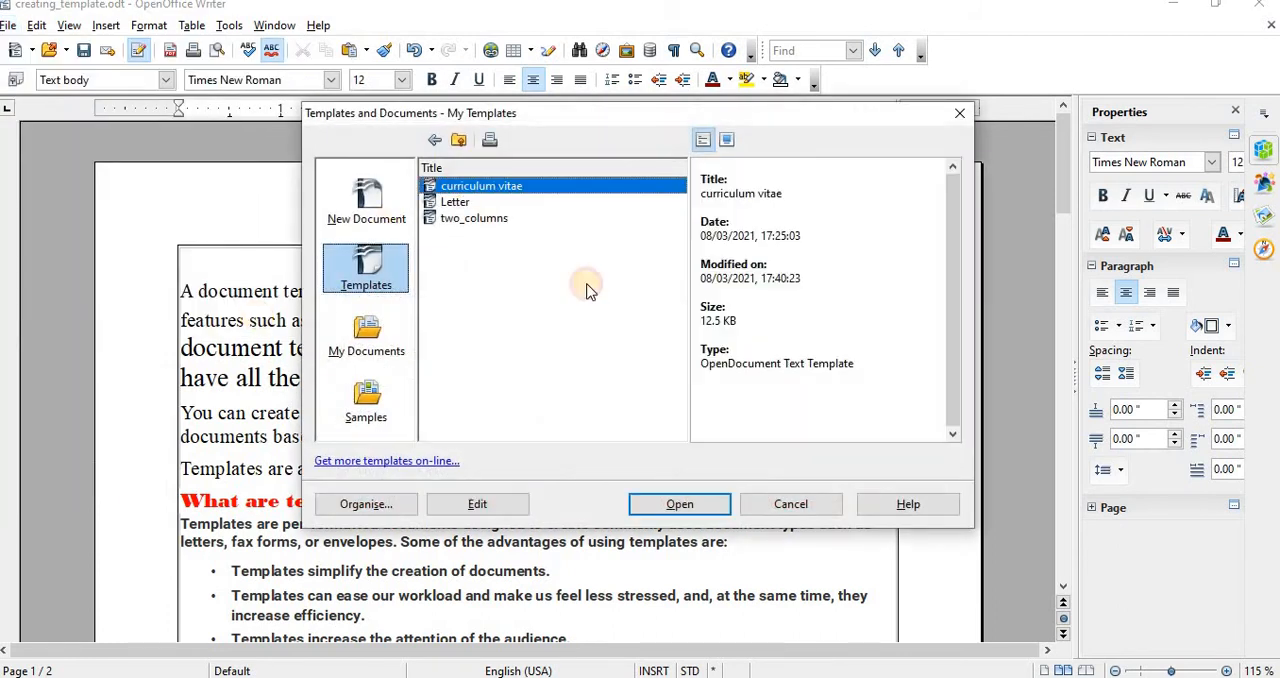
click(678, 503)
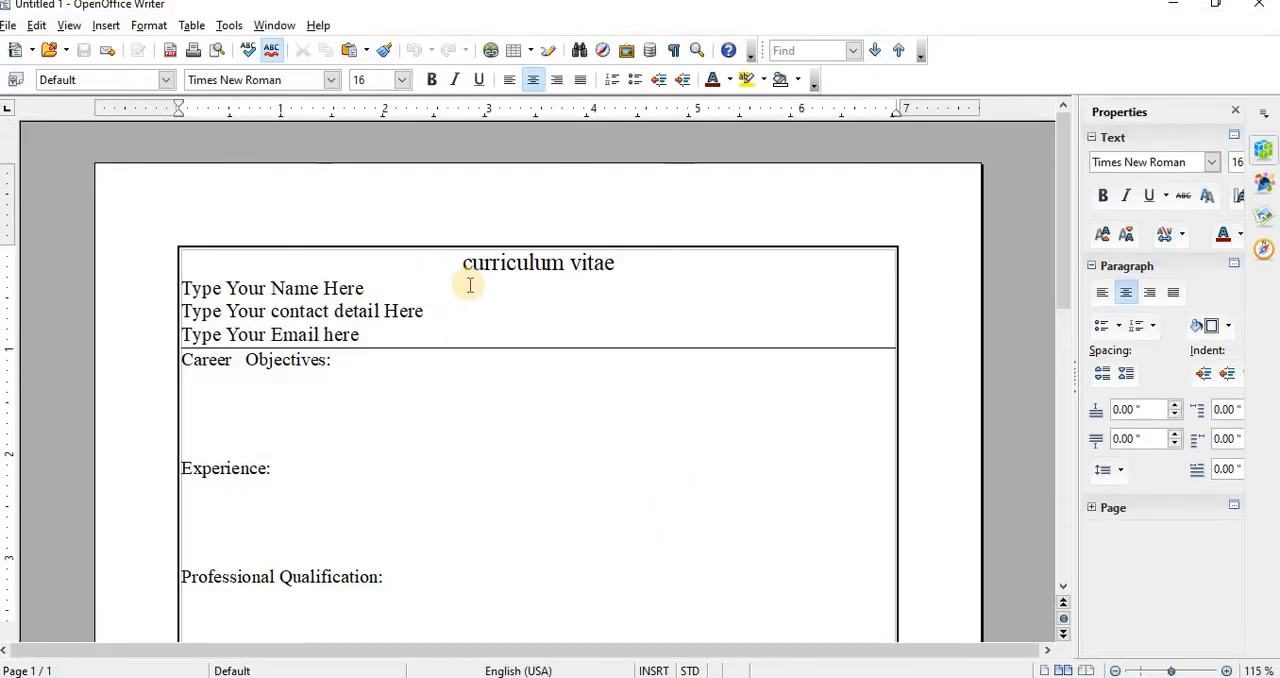
scroll(494, 326, down, 10)
scroll(490, 315, up, 10)
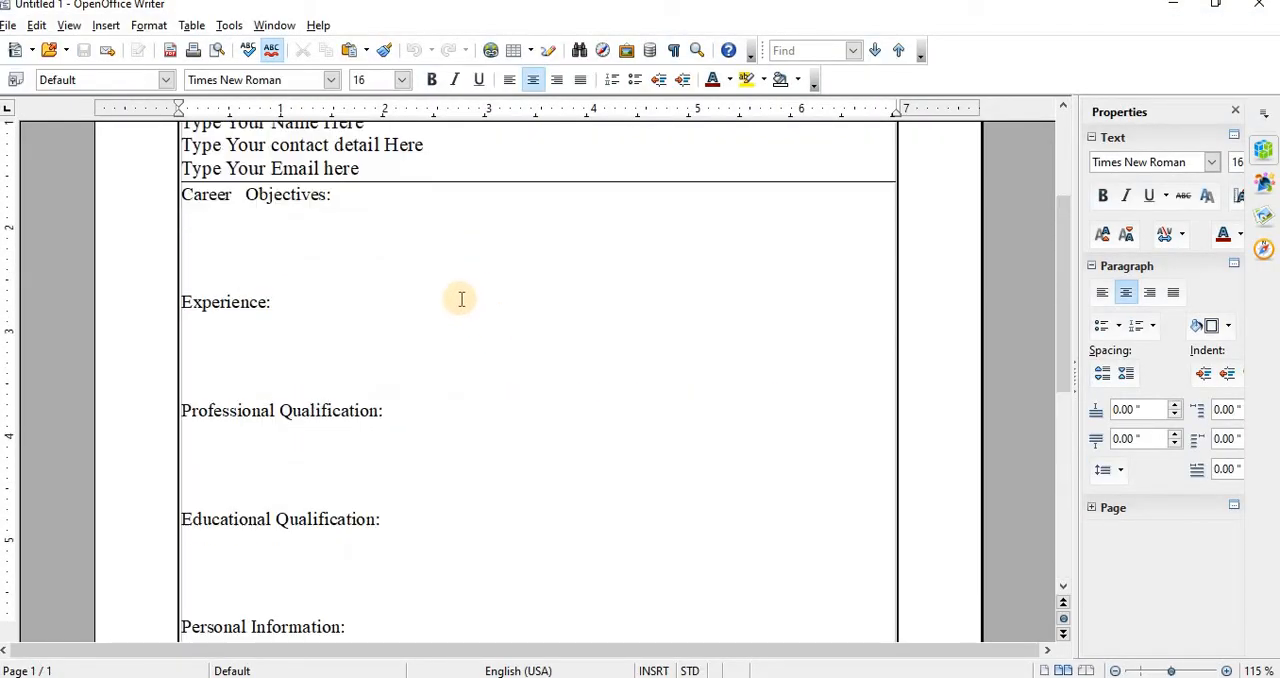
scroll(308, 412, down, 7)
scroll(308, 410, down, 5)
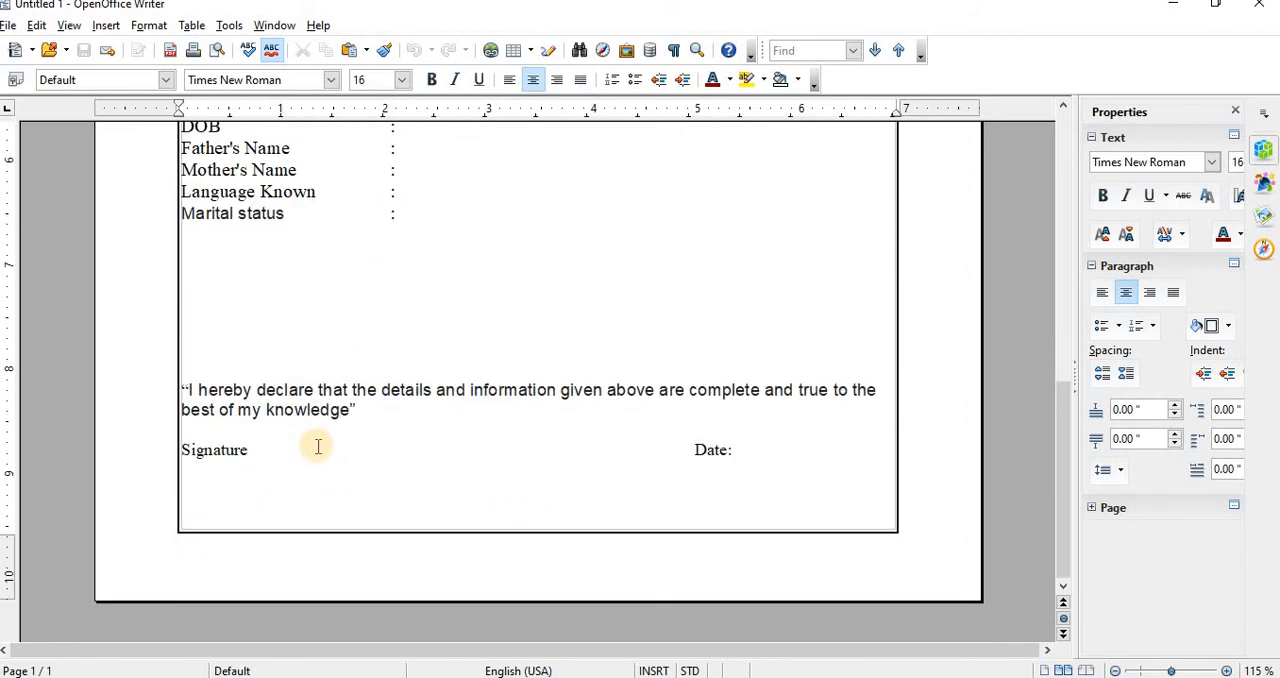
Step: Close the new CV document, and close "creating_template.odt" with its changes saved
scroll(314, 443, up, 13)
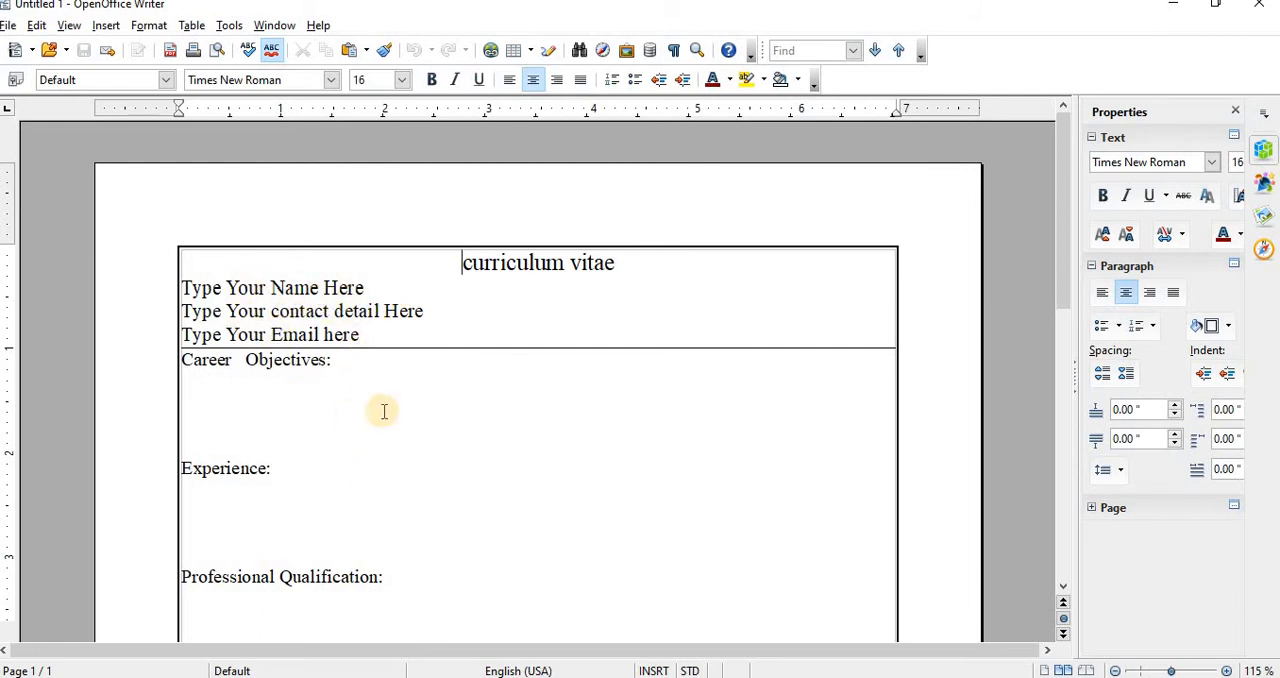
click(1265, 10)
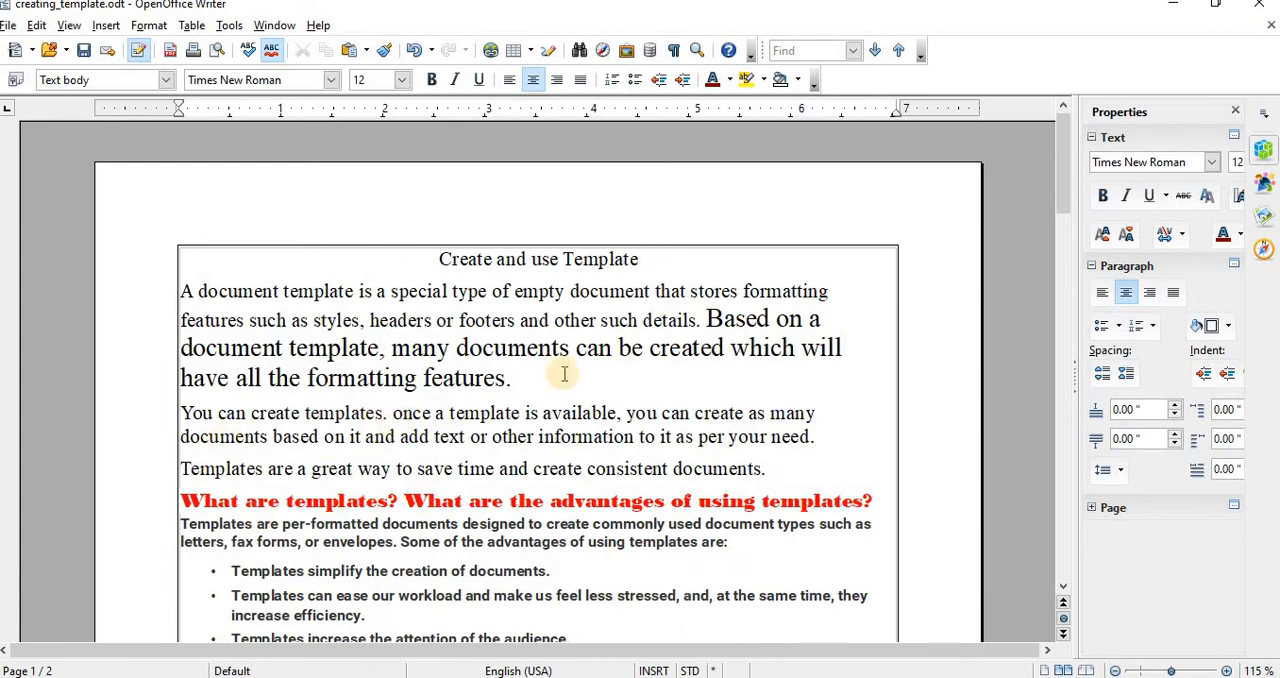
click(1268, 30)
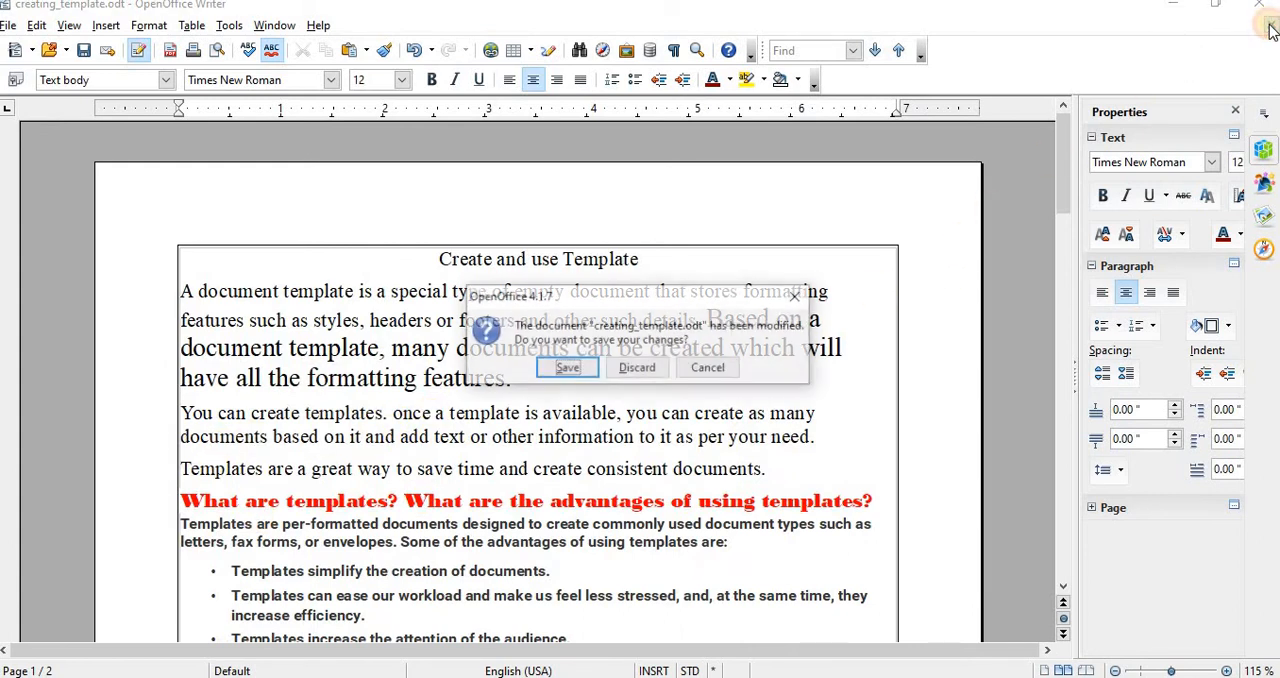
click(574, 367)
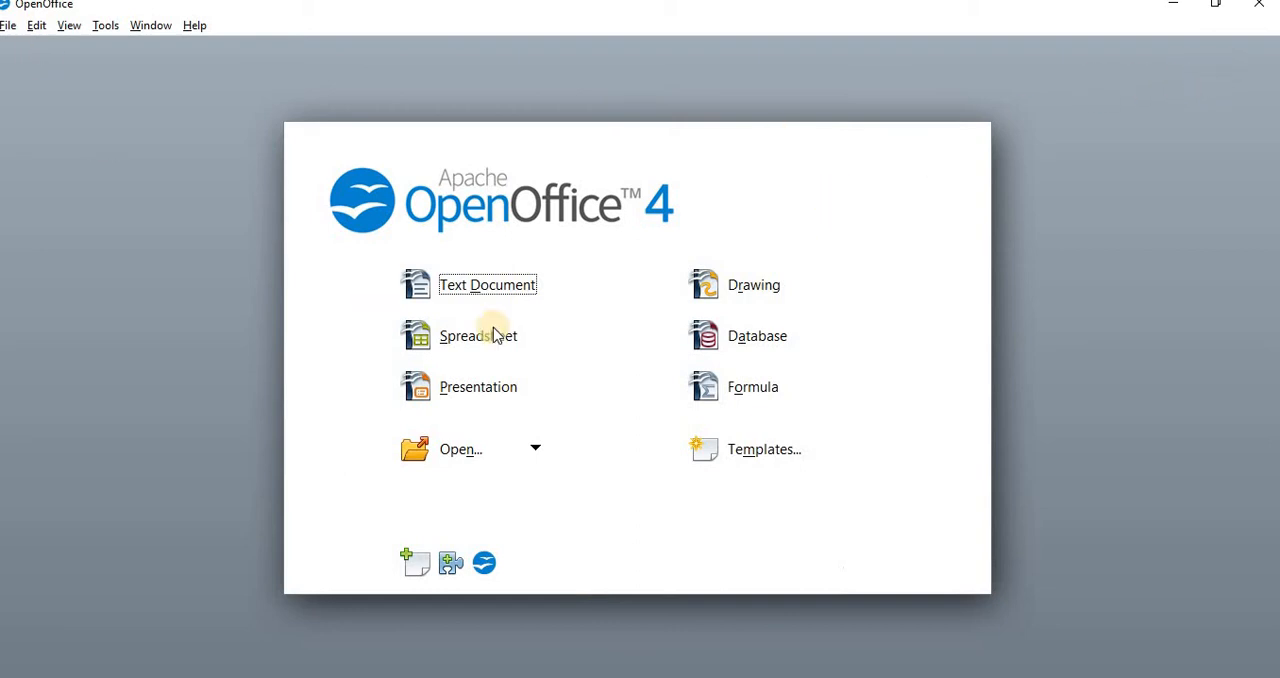
Step: Create a blank text document and give its page a black 1.00 pt border on all four sides
click(455, 288)
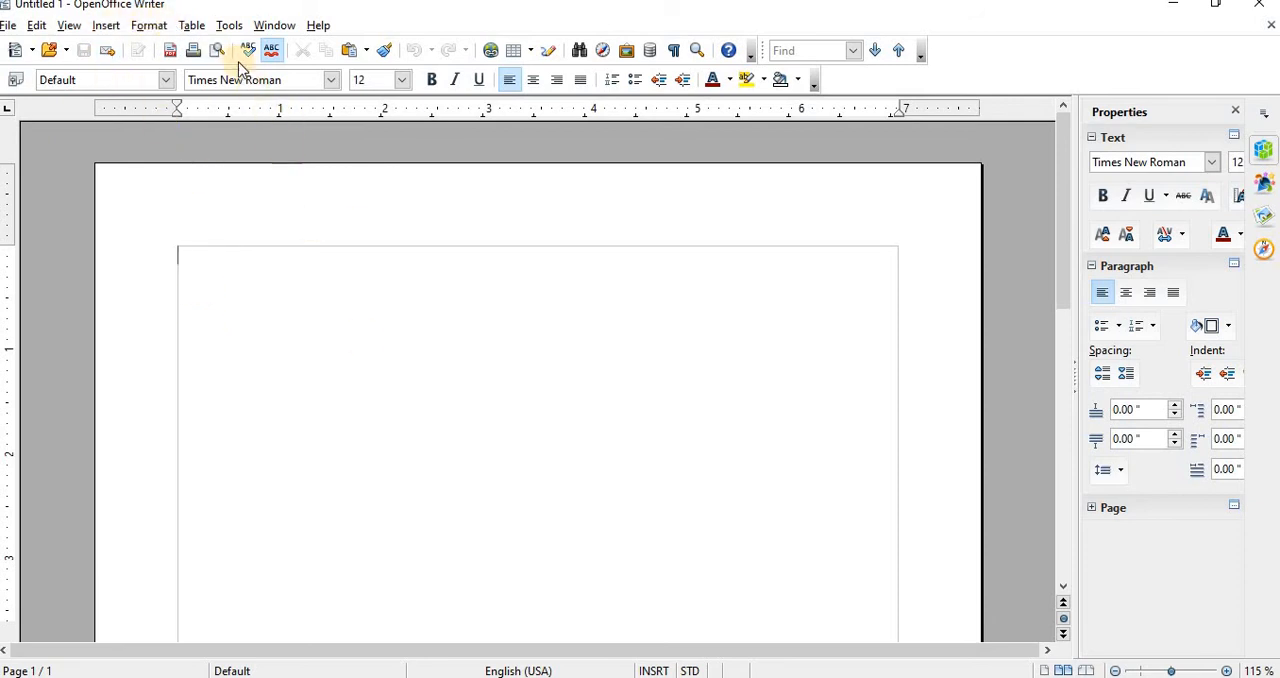
click(152, 26)
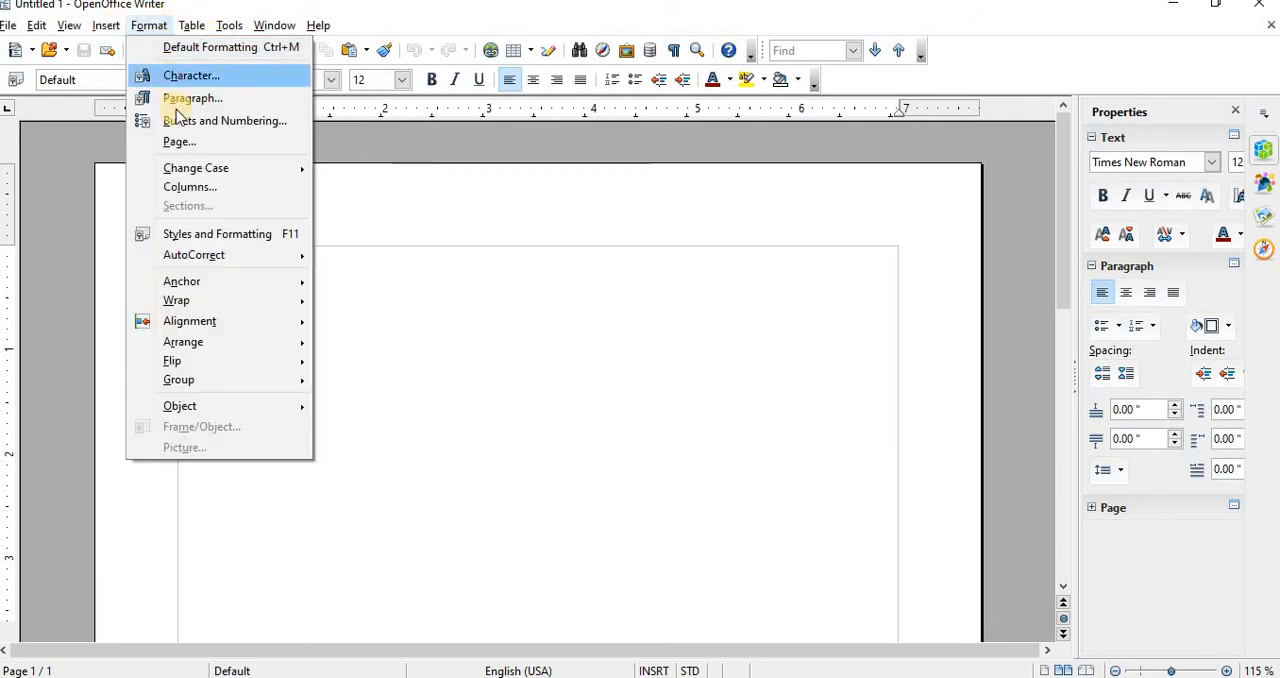
click(183, 142)
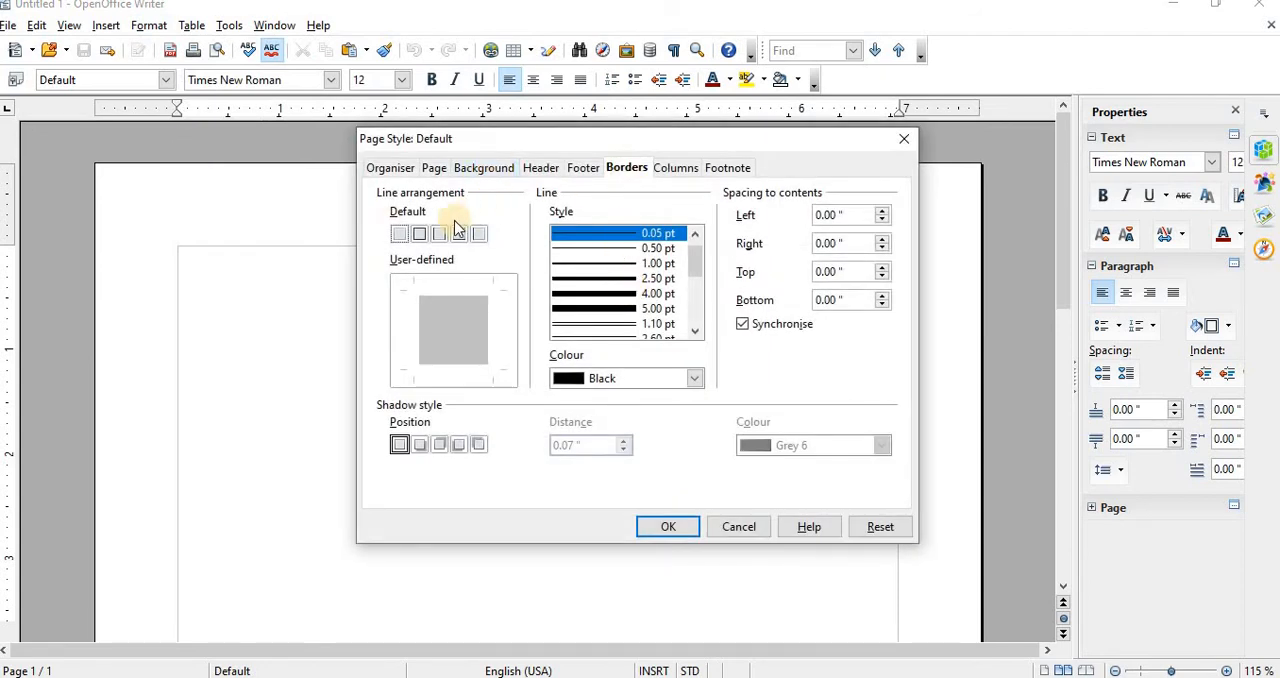
click(419, 233)
click(579, 266)
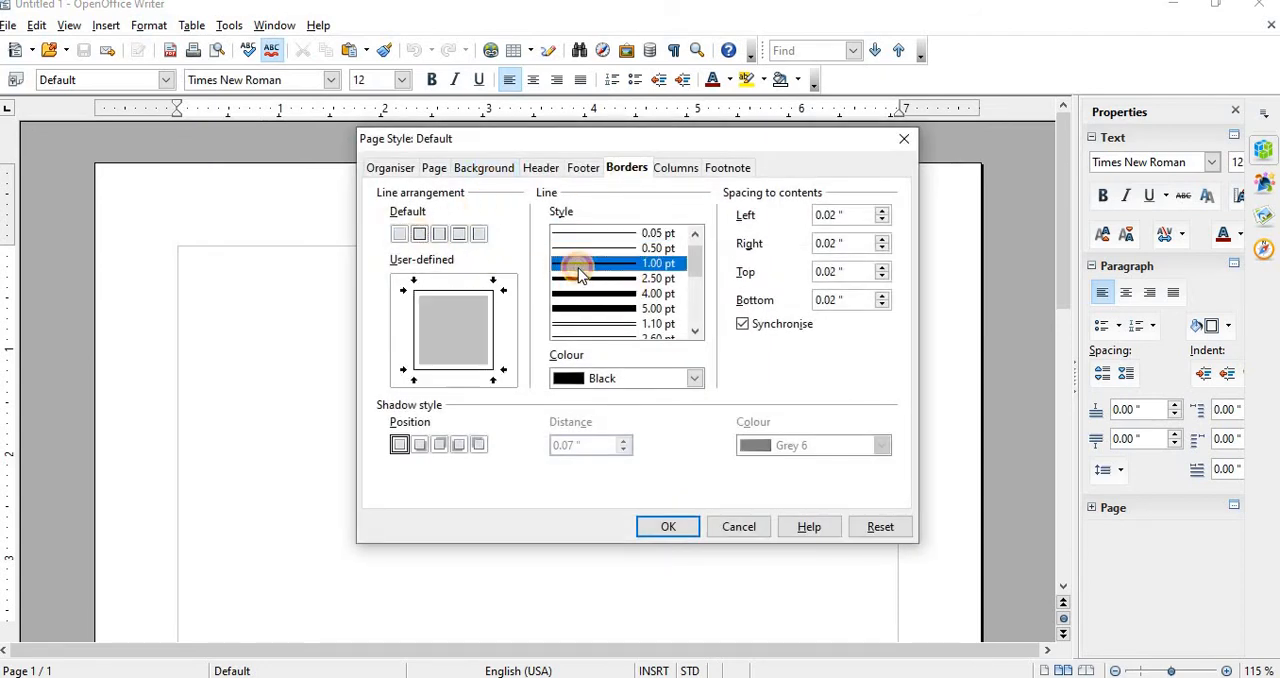
click(659, 532)
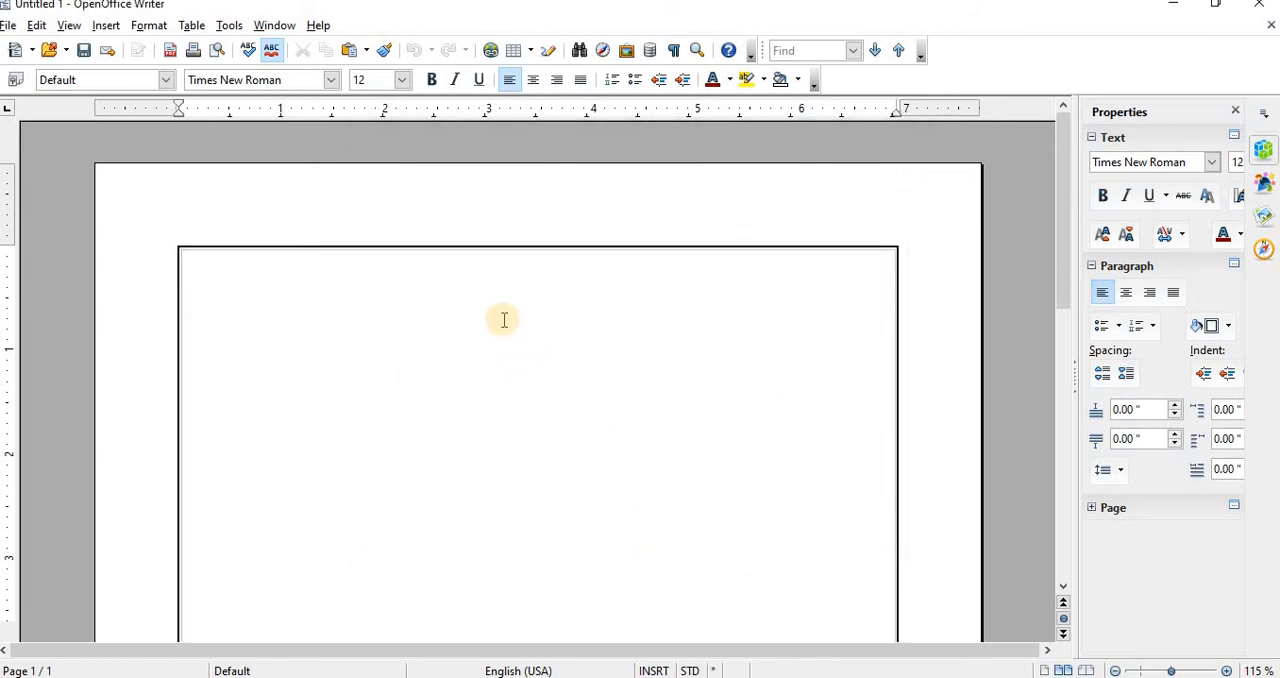
Step: Centre the first line and set its font to Segoe Script at size 16
key(ctrl+e)
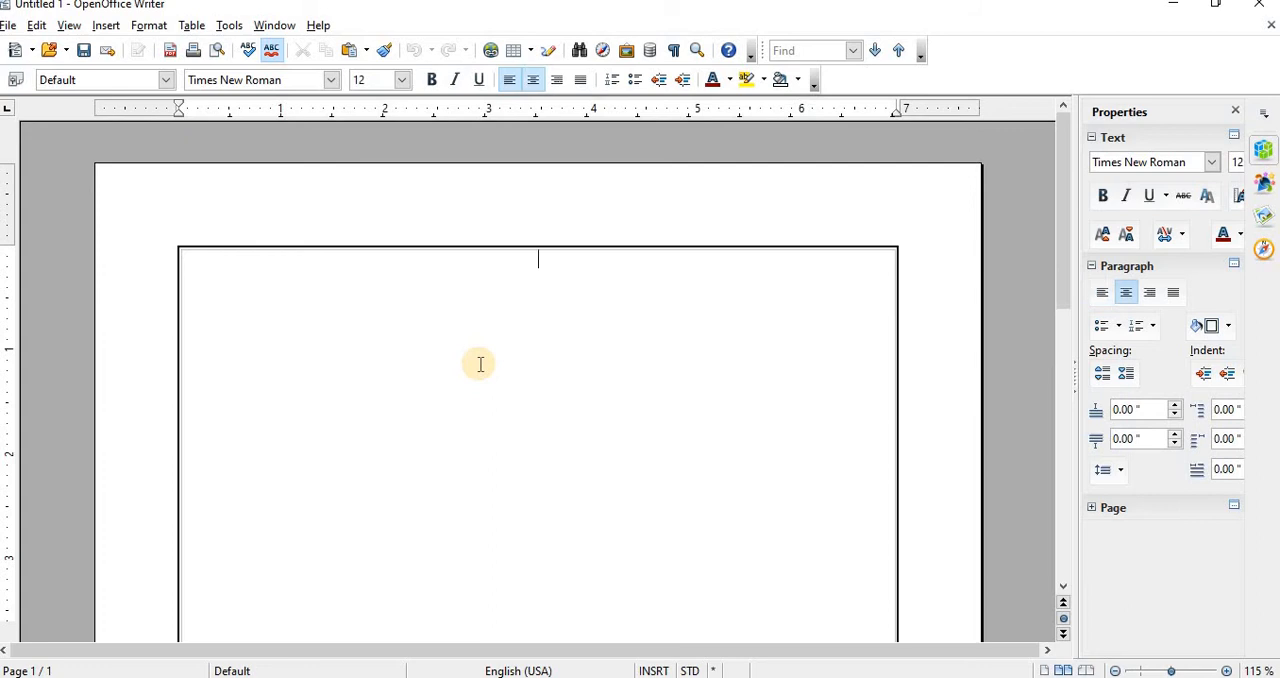
click(403, 80)
click(362, 236)
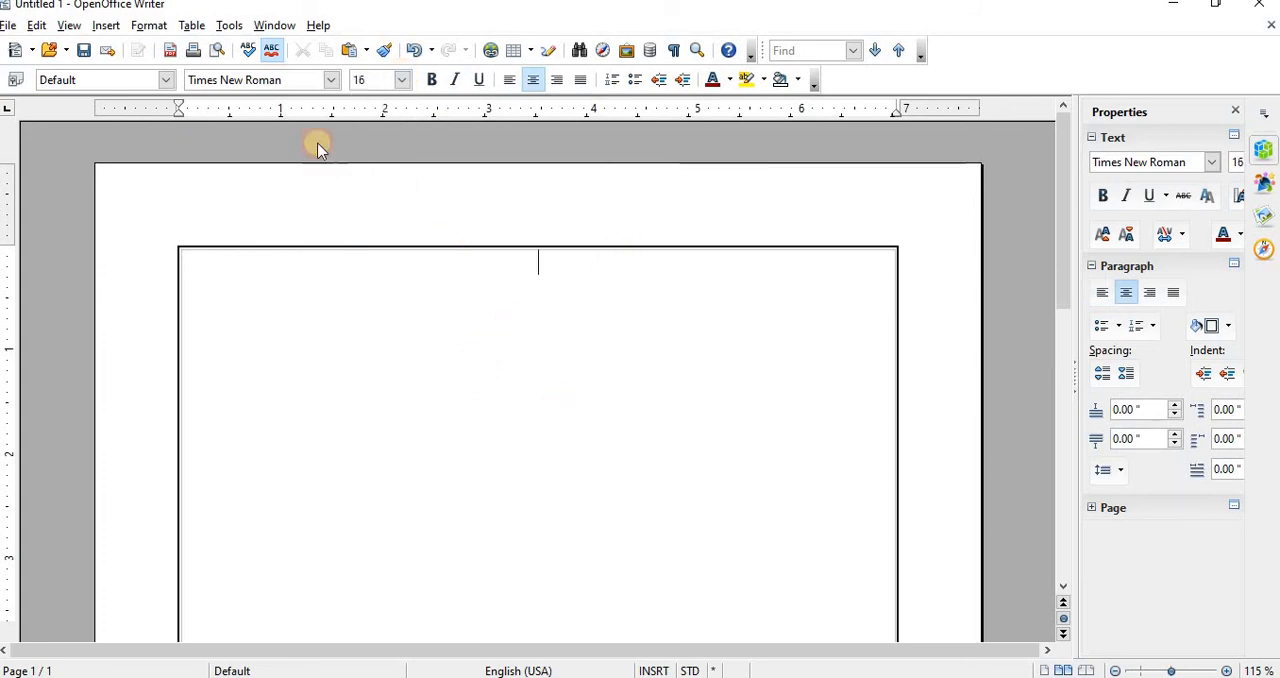
click(331, 80)
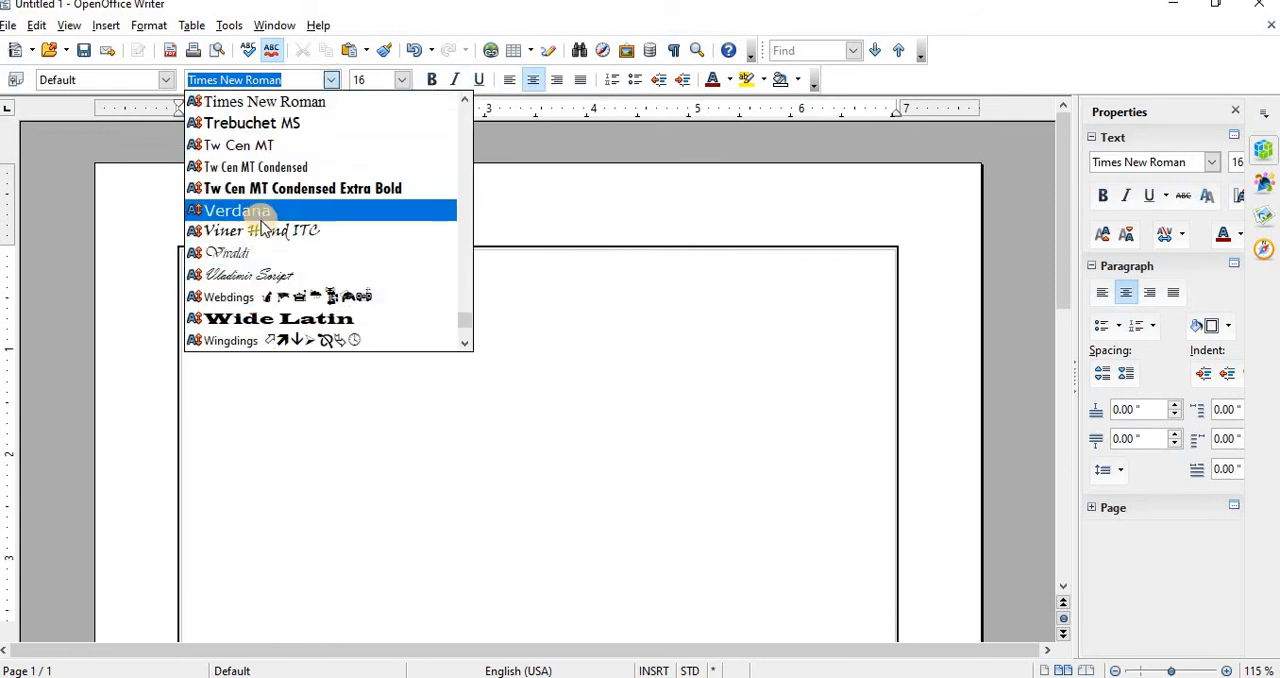
scroll(262, 222, down, 4)
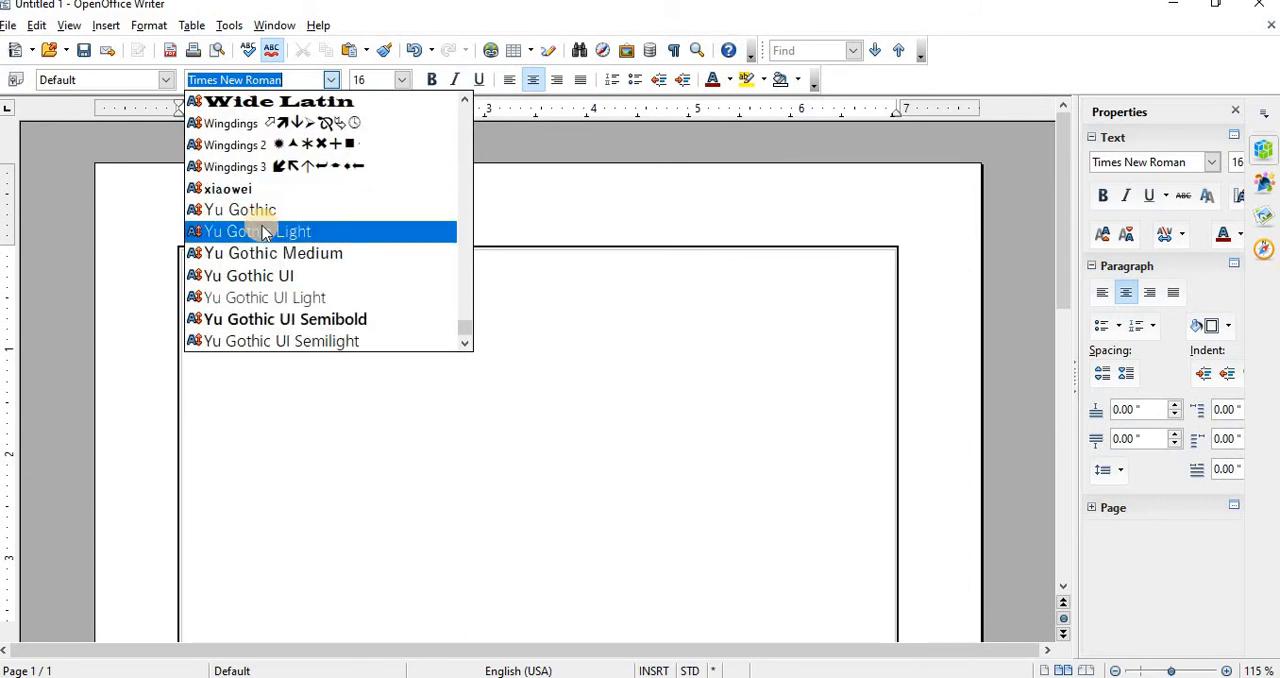
scroll(262, 230, up, 10)
scroll(265, 232, up, 3)
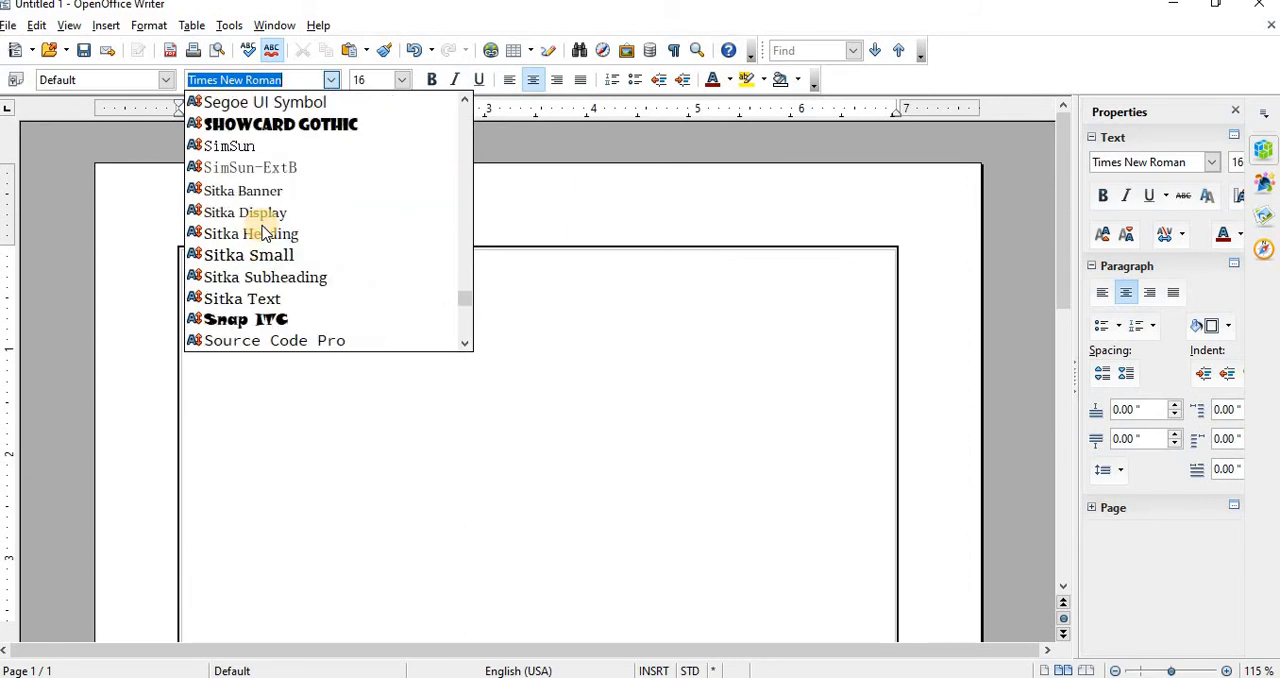
scroll(263, 231, up, 4)
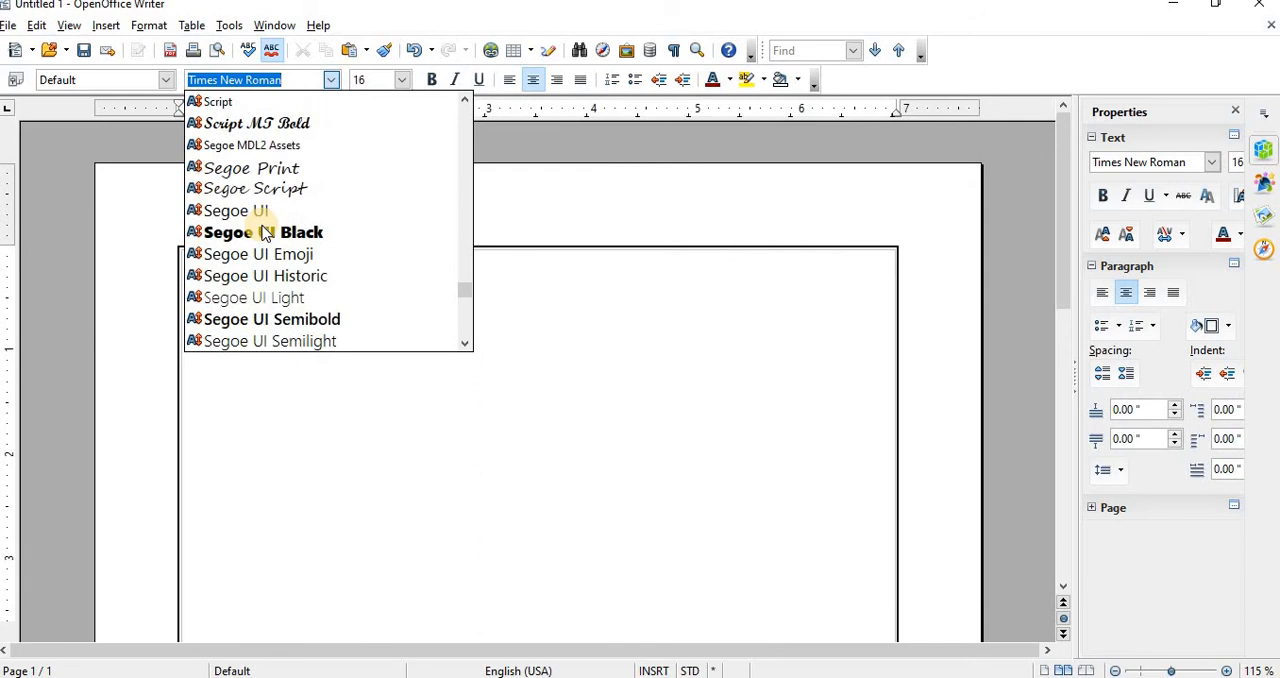
click(273, 190)
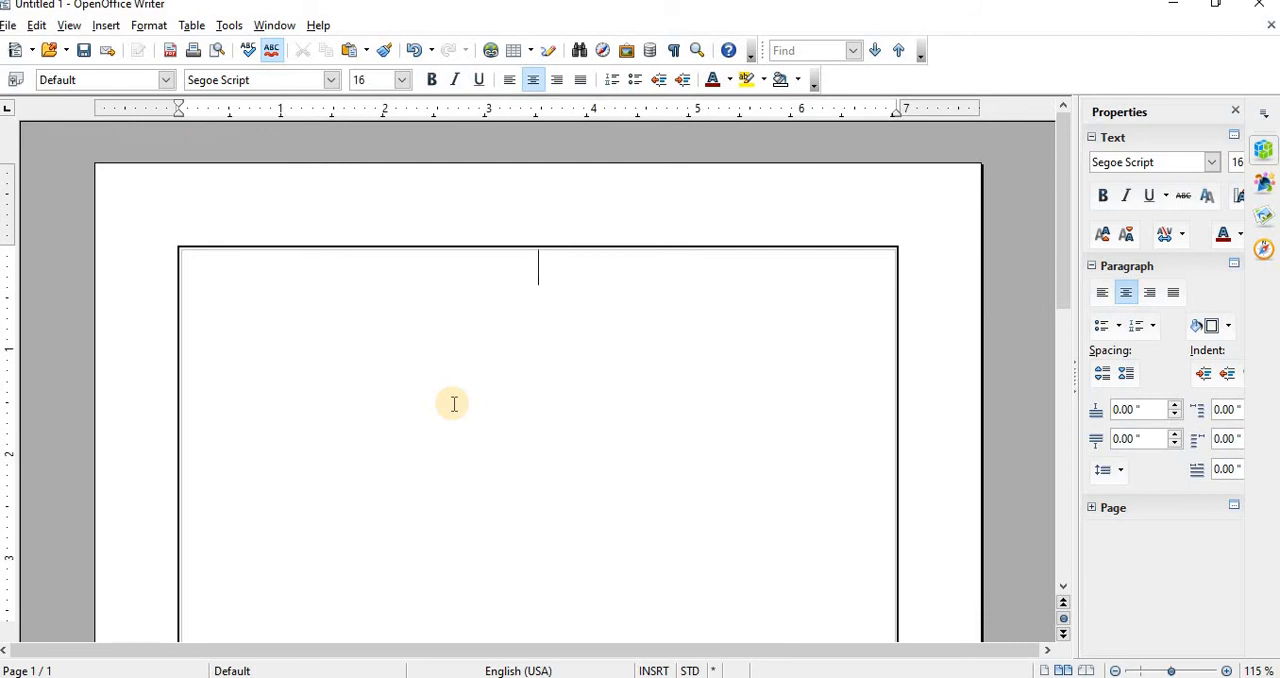
Step: Enter the heading "BioData" on the first line
text(Bioda)
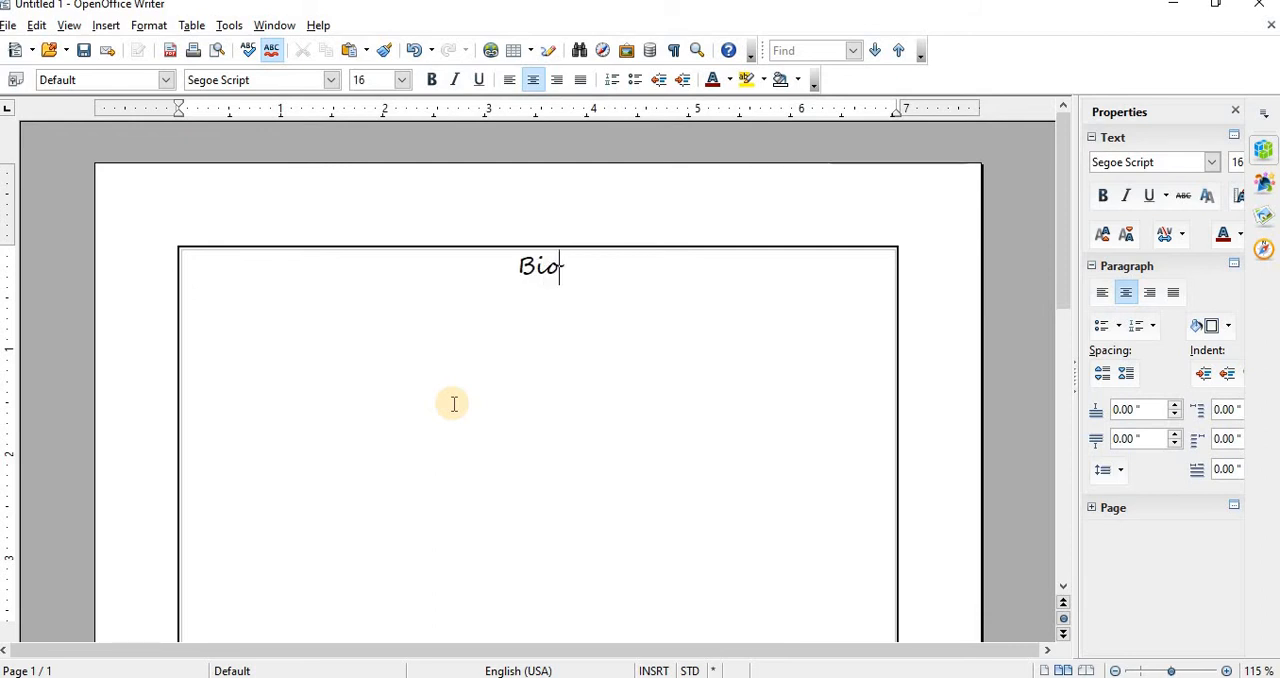
key(BackSpace)
key(BackSpace)
text(Data)
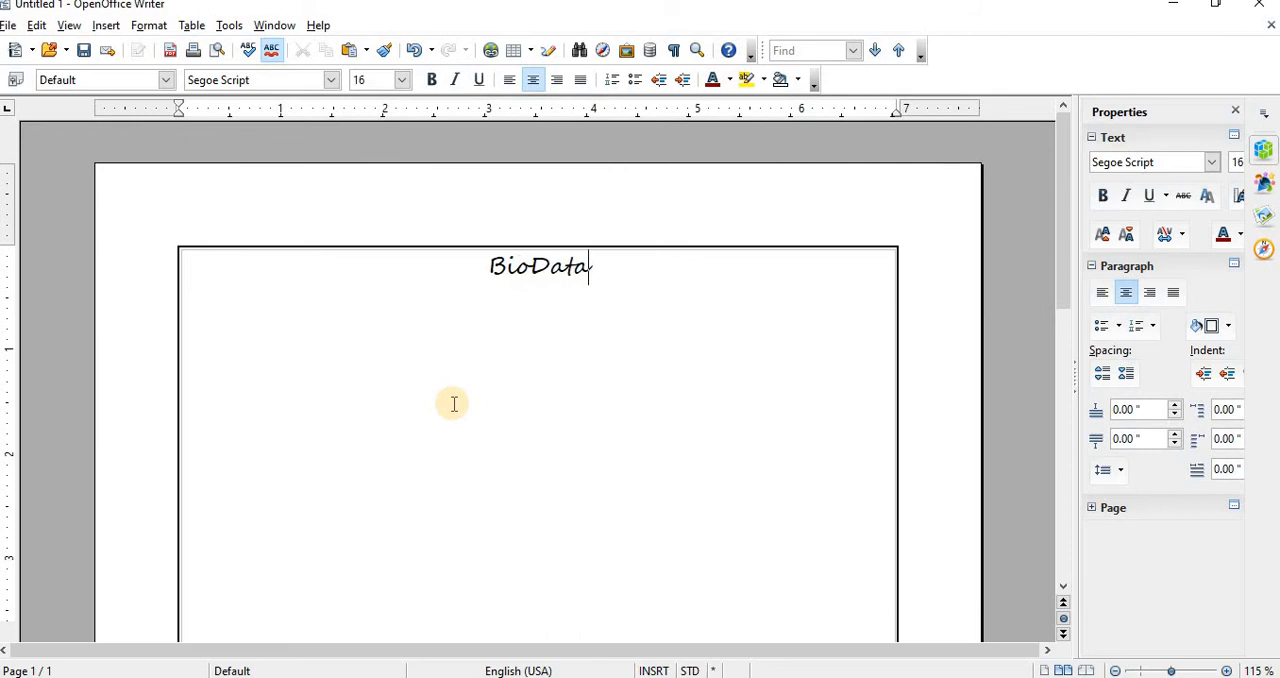
Step: Start a left-aligned line below the heading and set its font to Arial Black at size 14
key(Return)
key(ctrl+l)
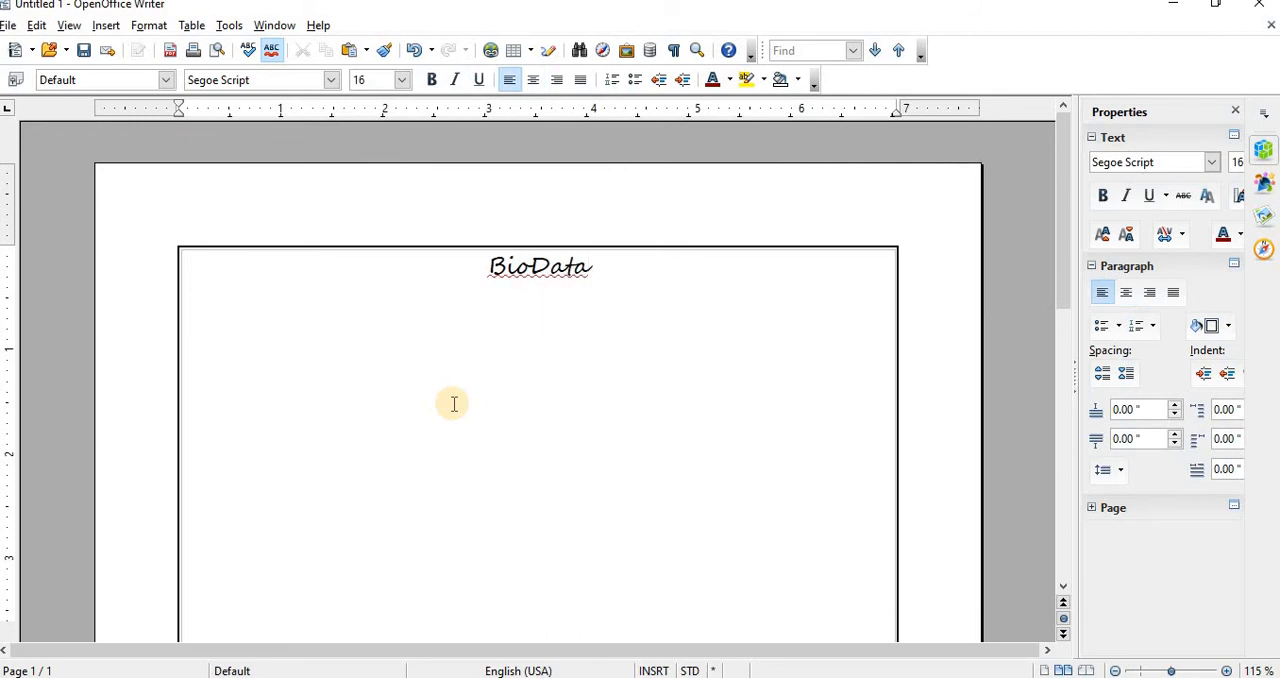
click(401, 80)
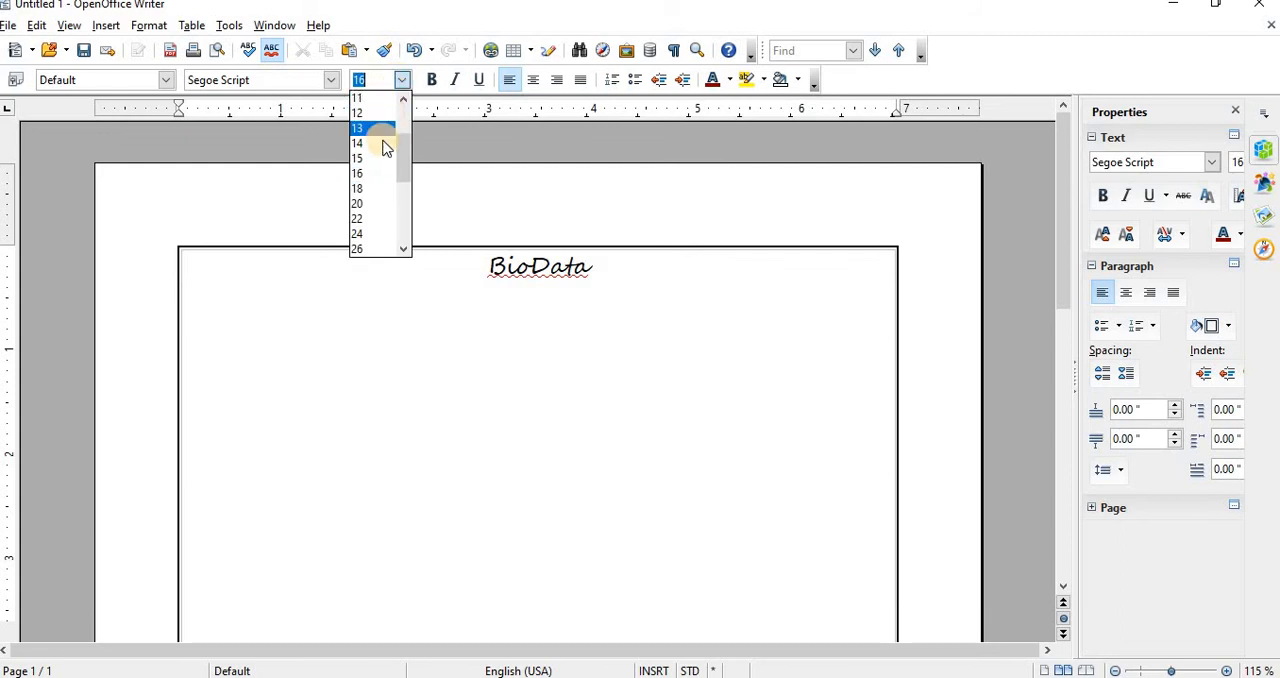
click(381, 143)
click(328, 80)
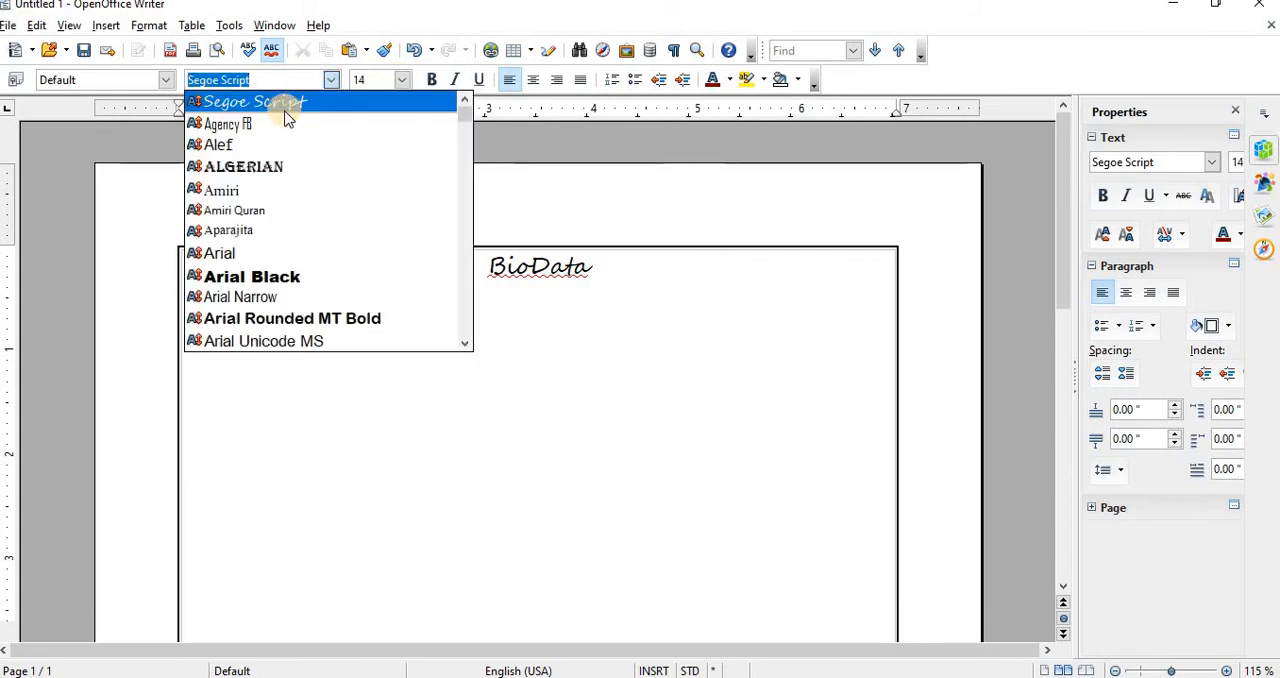
click(247, 278)
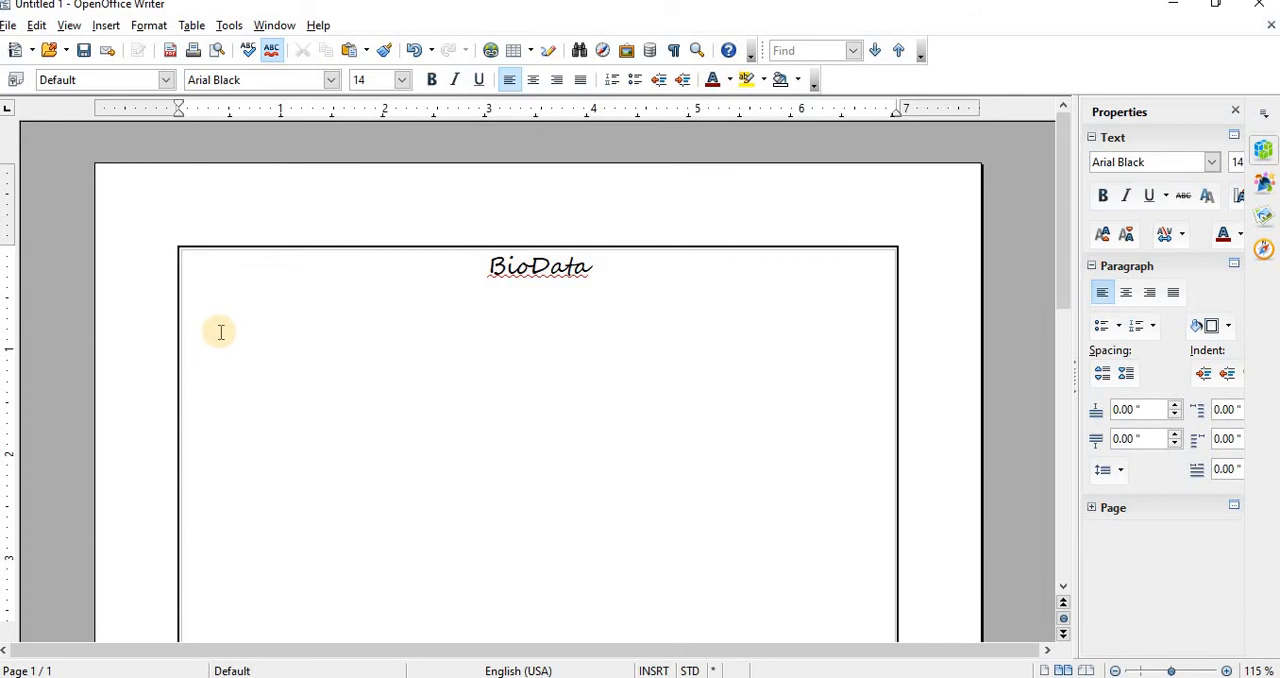
Step: Enter the placeholder lines "Type your name" and "Type your contact number" below the heading
text(Type you)
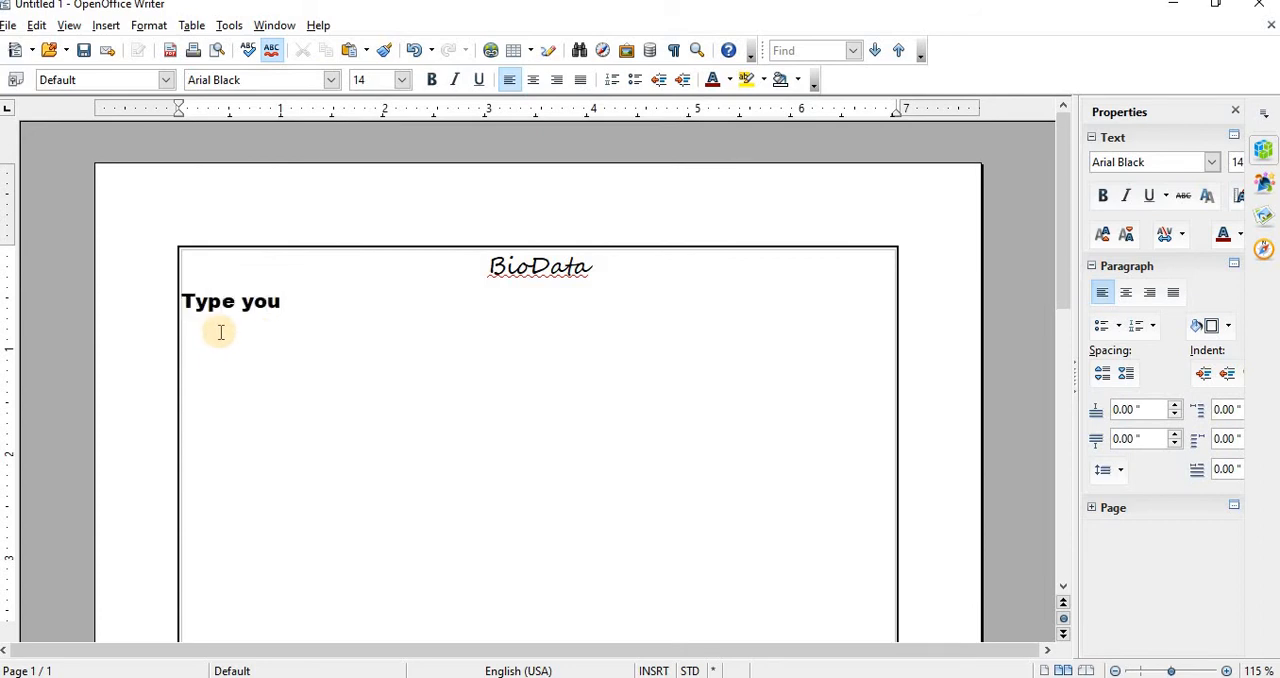
text(r nameType o)
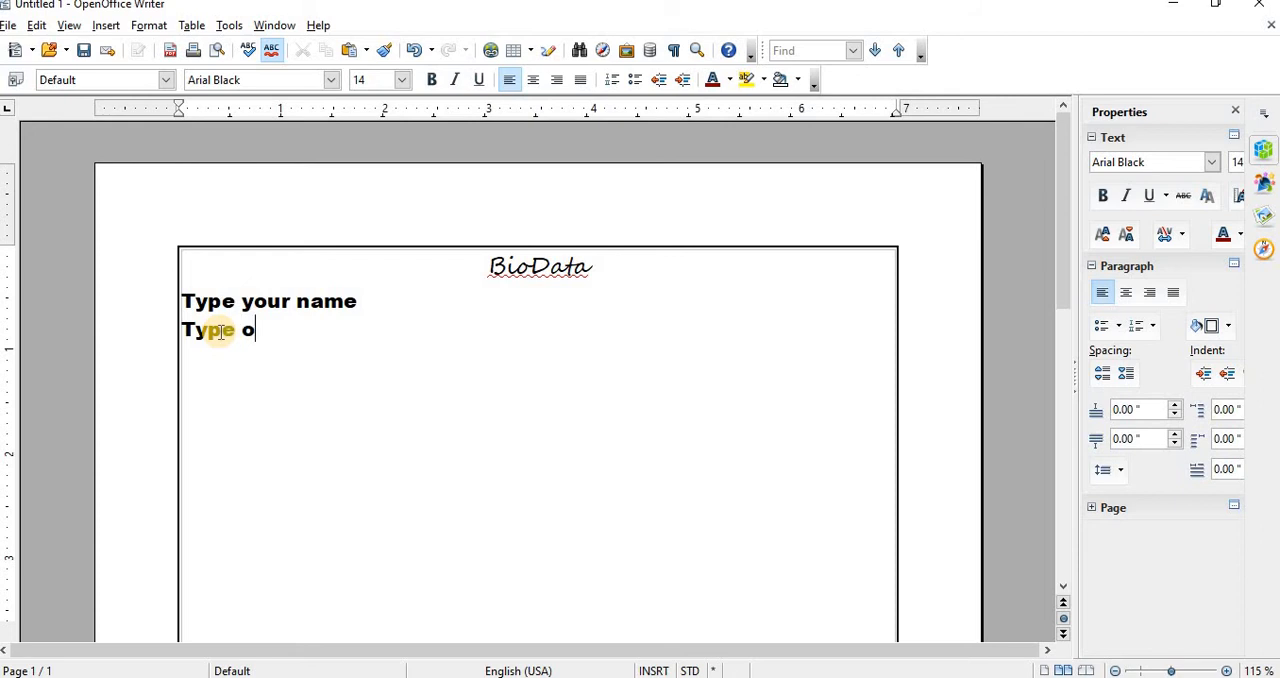
key(BackSpace)
text(your con)
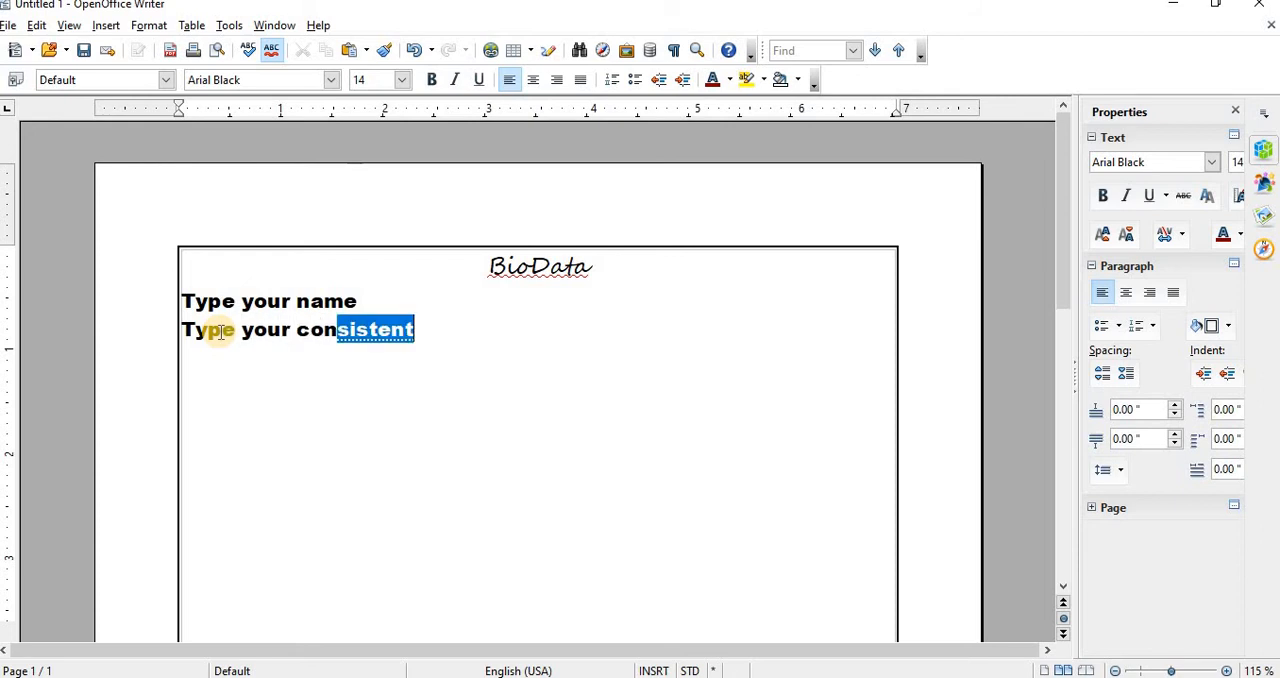
text(tact number )
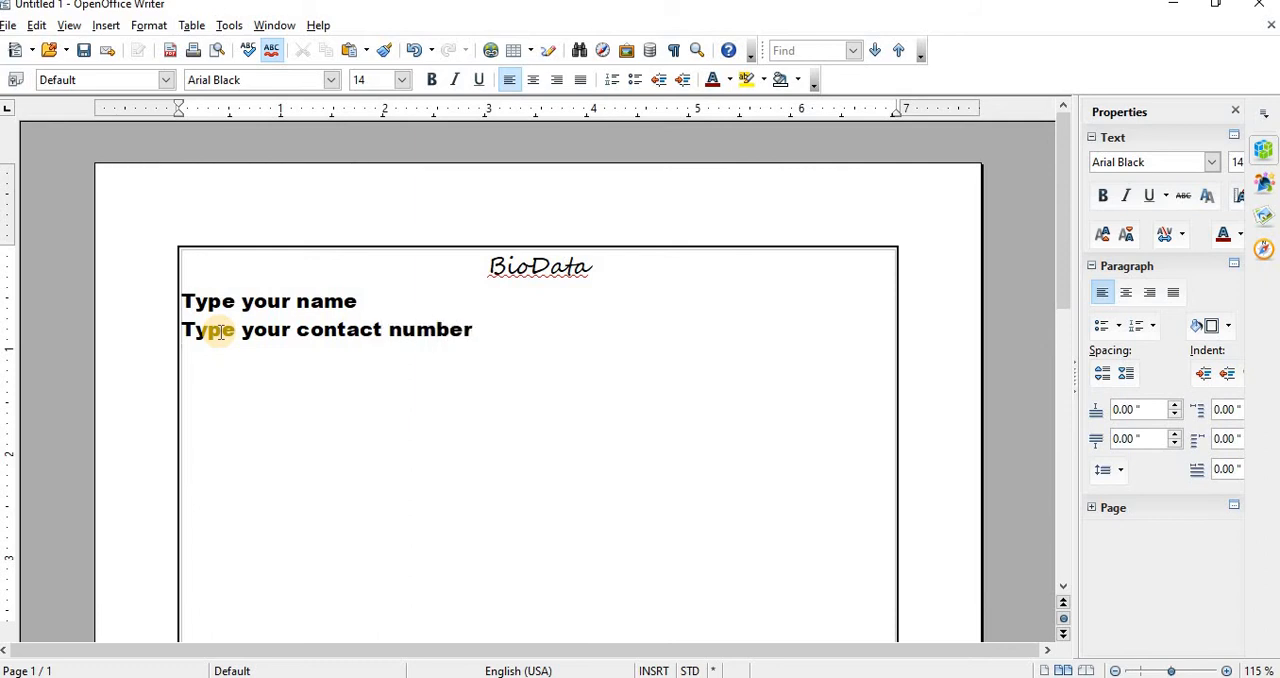
text(Type your)
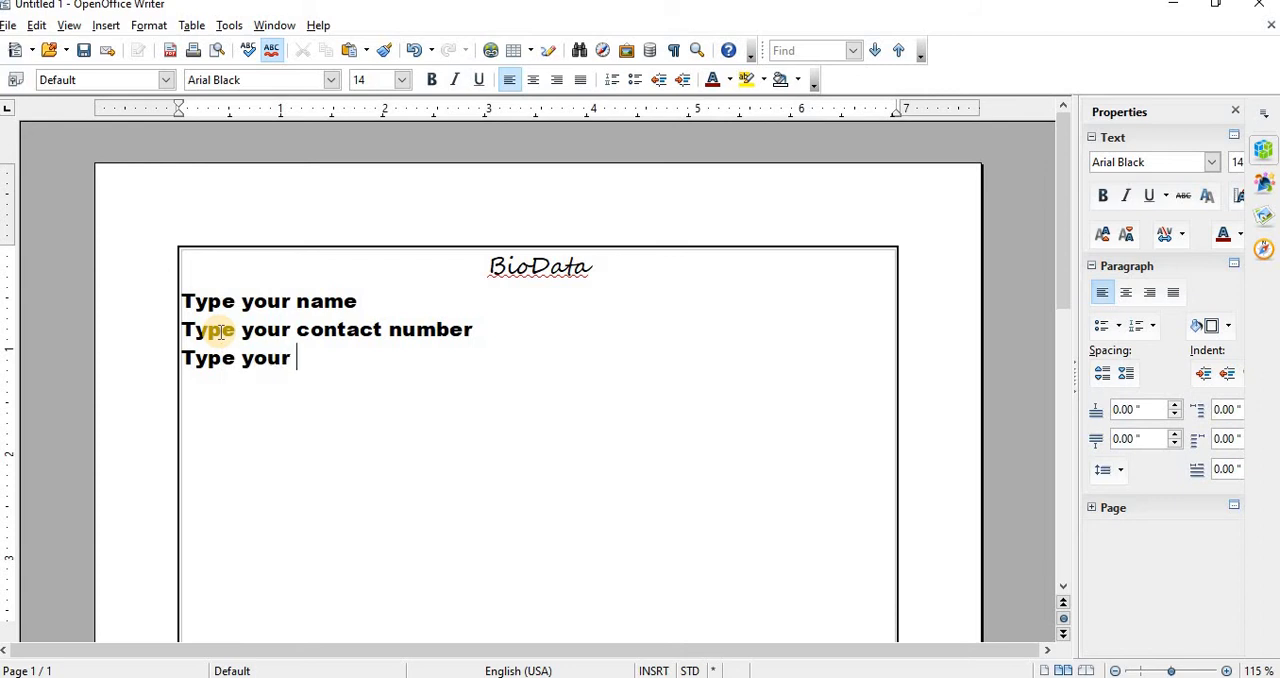
text( email)
Step: Add the placeholder line "Type your email" and turn a row of hyphens beneath it into a full-width horizontal line
key(Return)
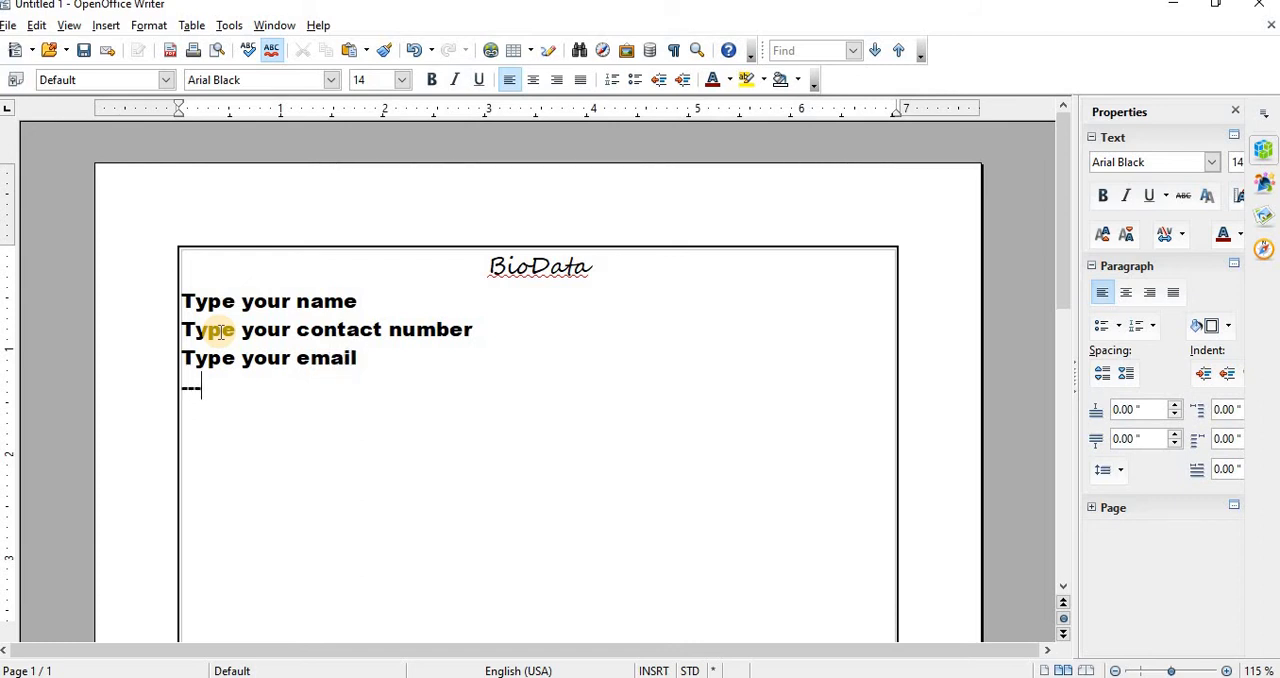
text(-----)
key(Return)
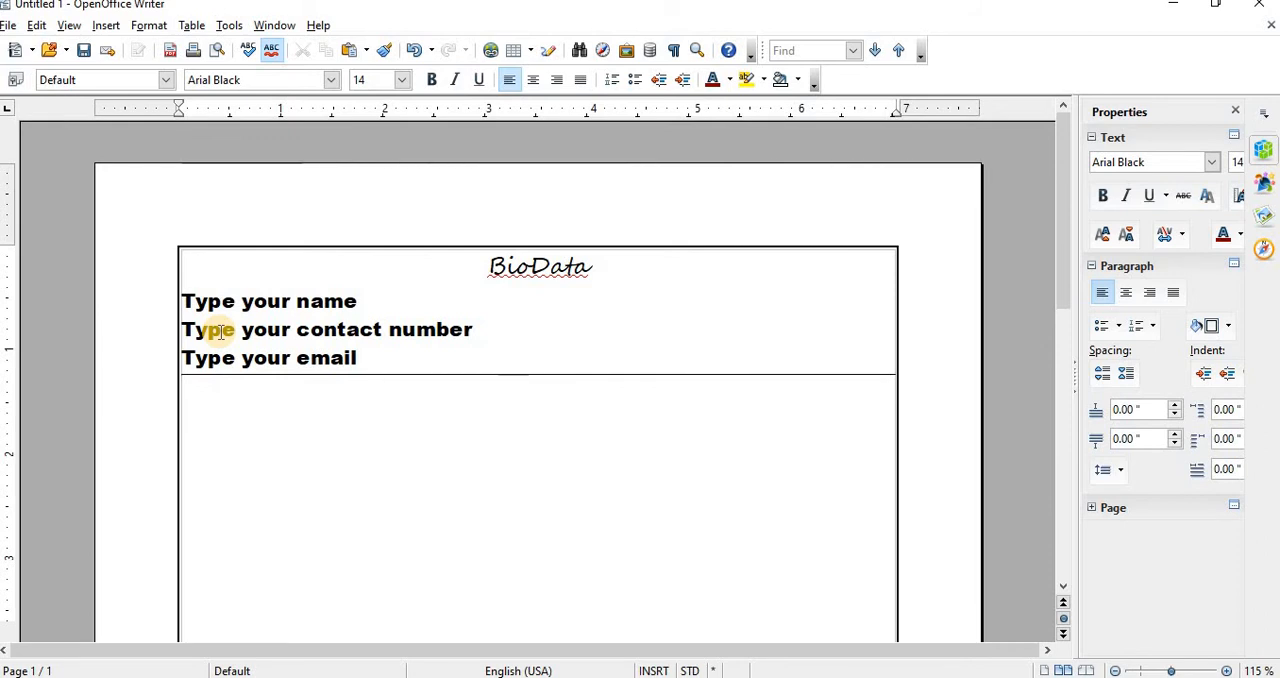
Step: Set the font of the empty line below the horizontal line to Times New Roman
click(333, 80)
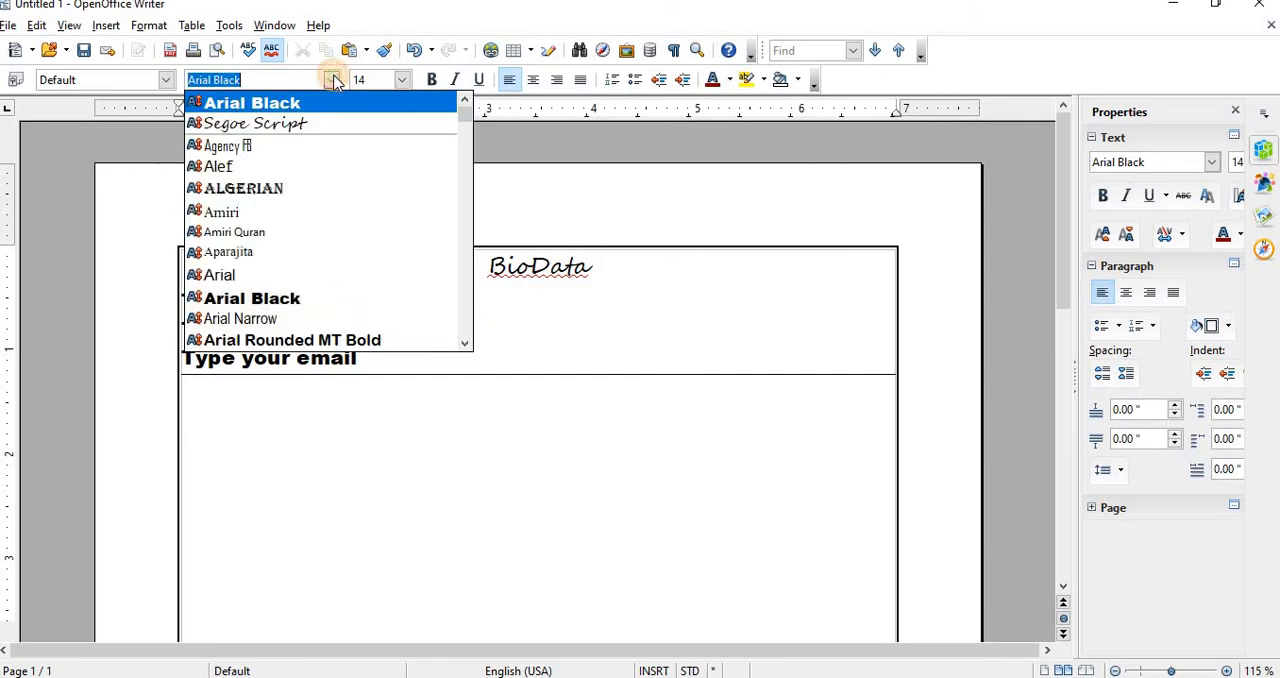
scroll(270, 234, down, 3)
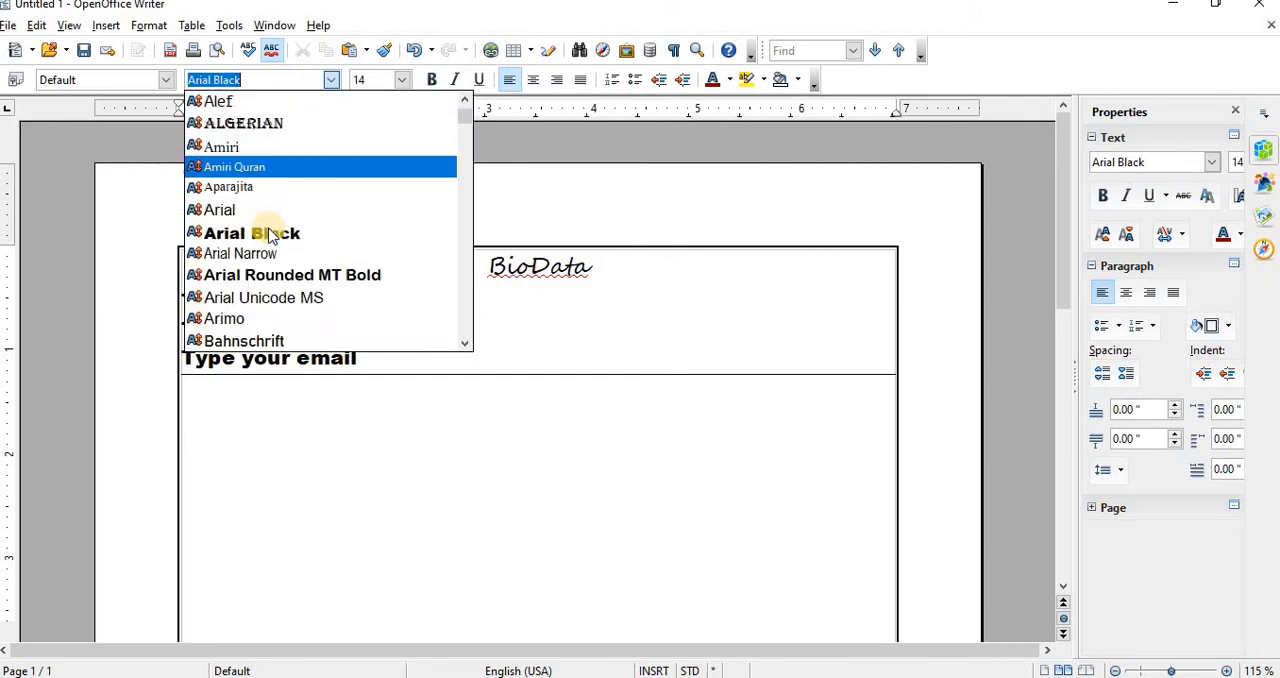
scroll(270, 234, up, 3)
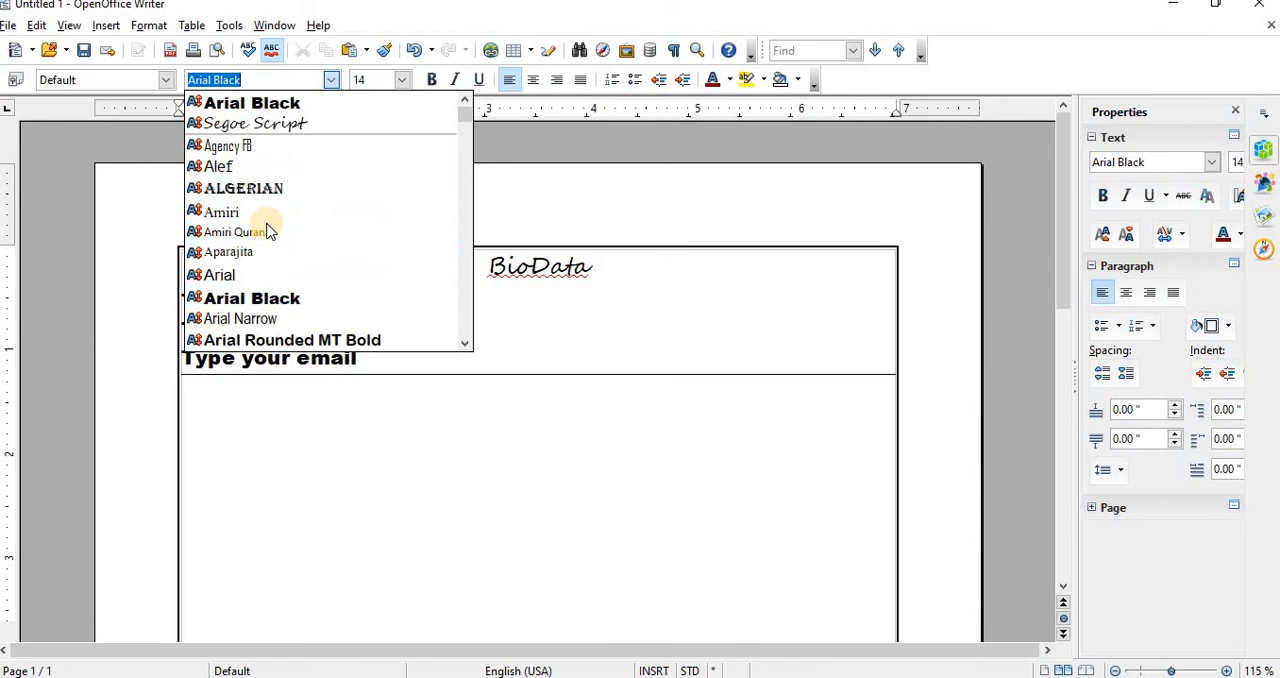
scroll(268, 212, down, 3)
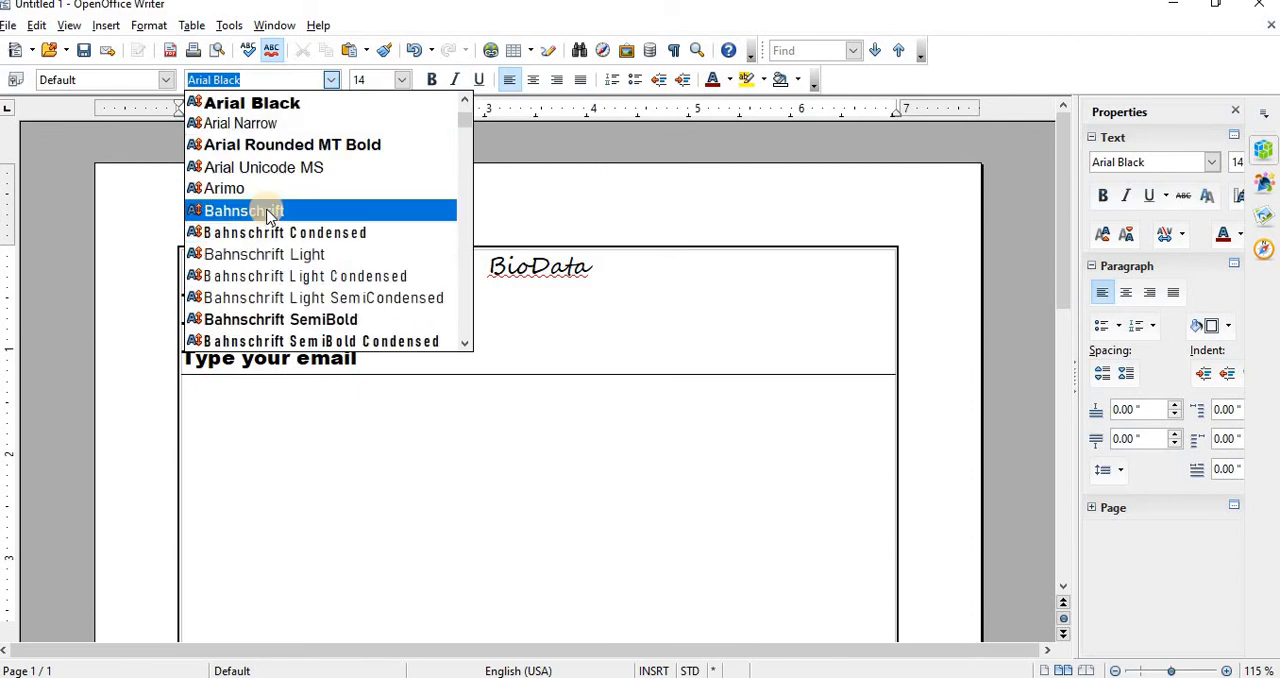
scroll(266, 210, down, 20)
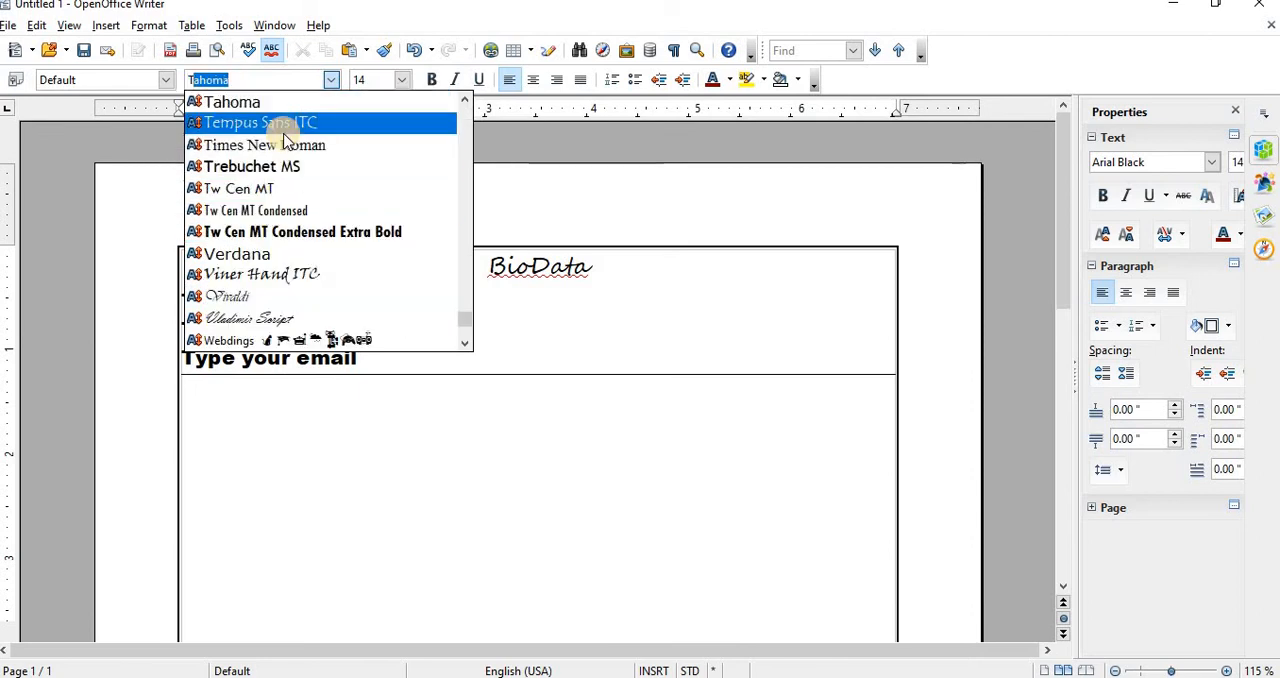
click(288, 148)
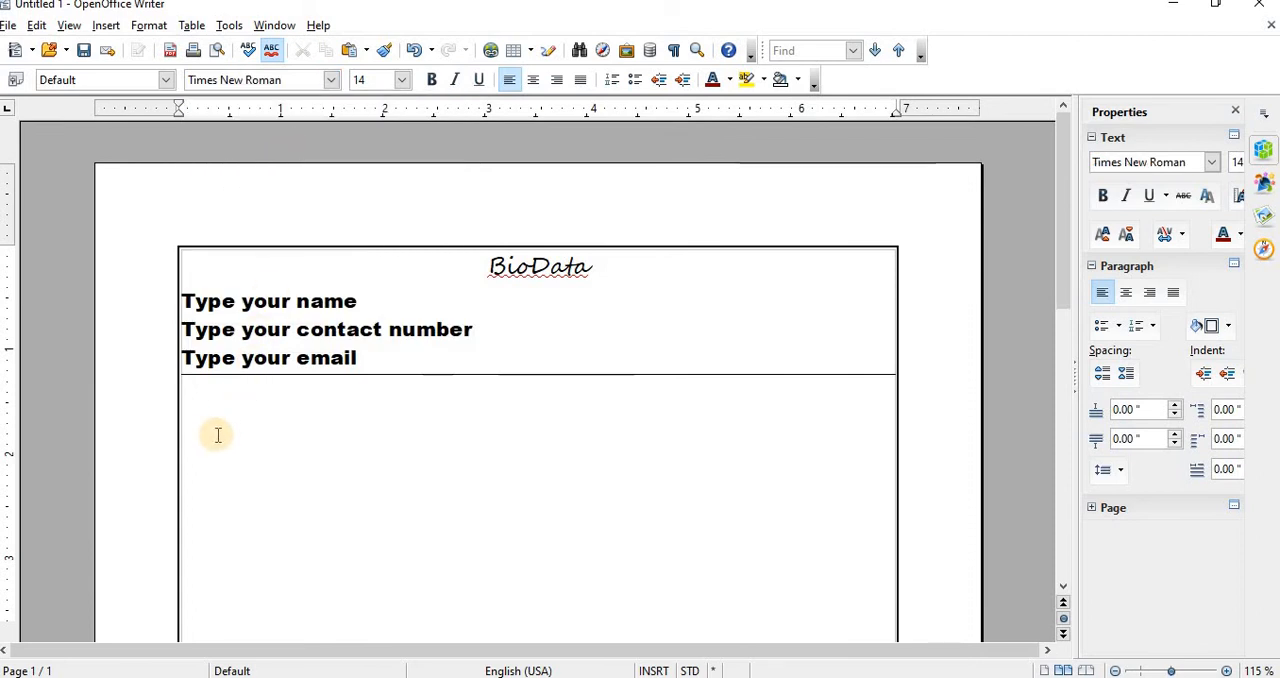
Step: Enter the section heading "Objectives:" below the horizontal line, followed by blank lines
text(Ob)
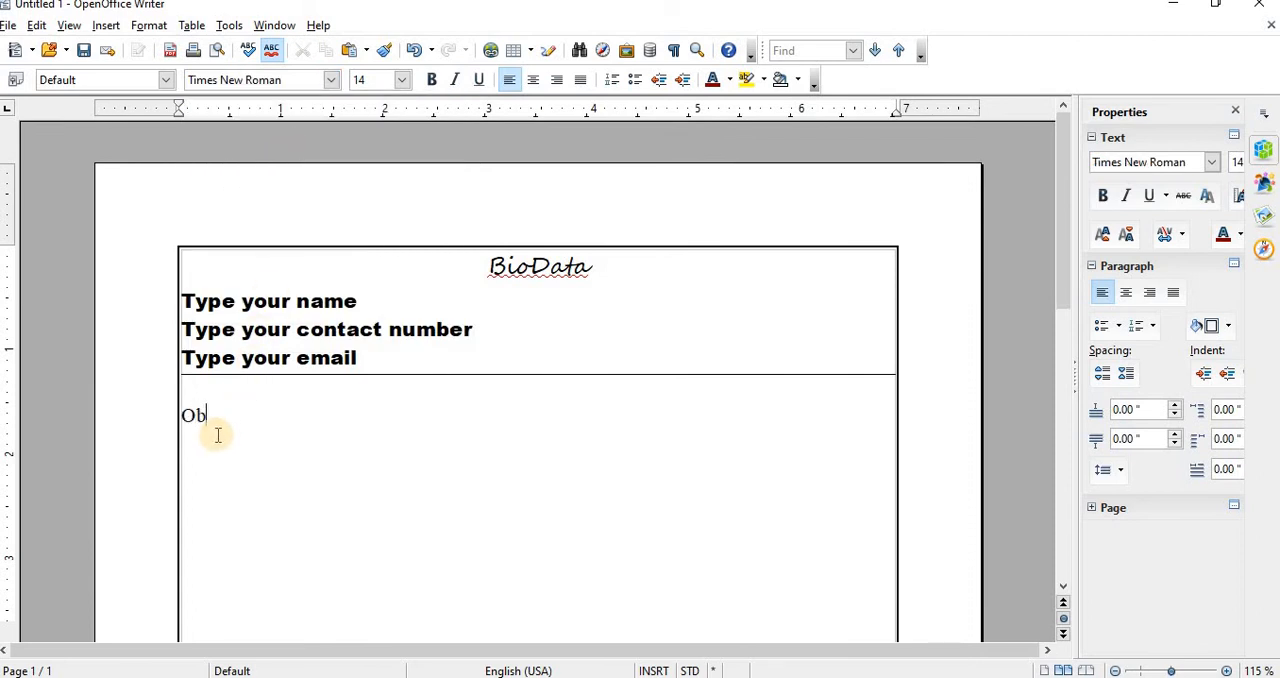
text(jec)
key(Return)
text(:)
key(Return)
key(Return)
Step: Enter the section heading "Experience:" below the Objectives section, followed by blank lines
text(Ex)
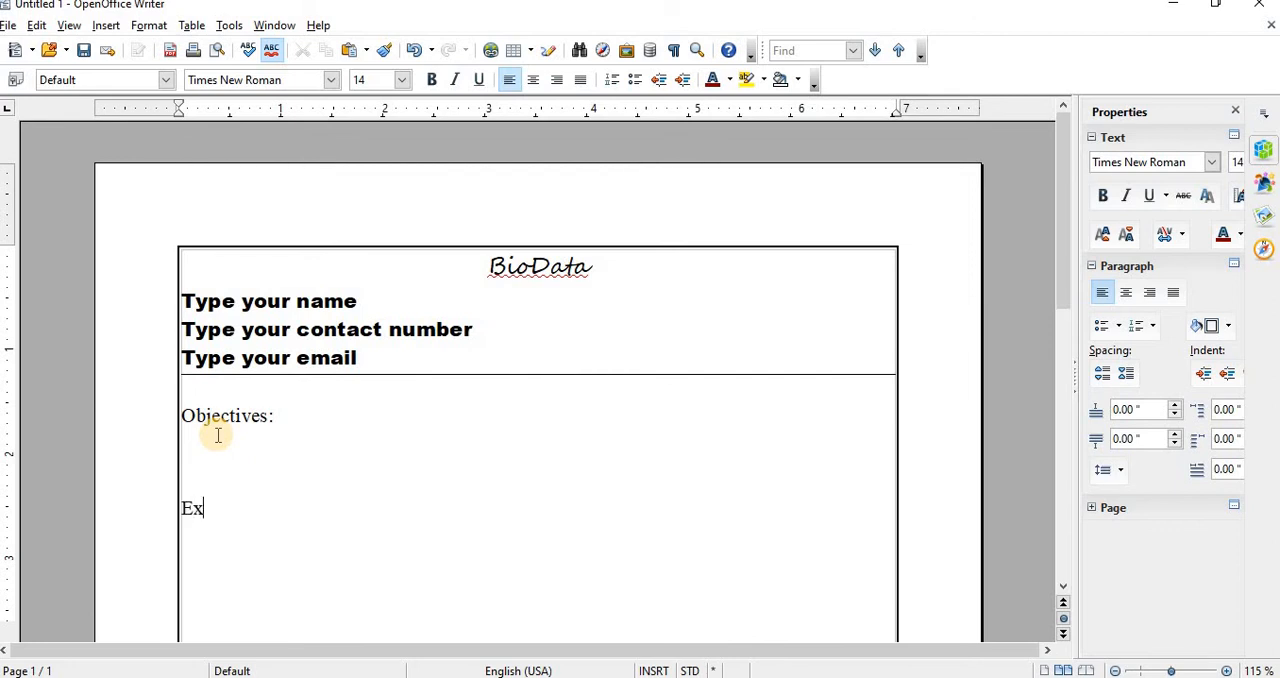
text(pr)
key(BackSpace)
key(BackSpace)
key(BackSpace)
key(BackSpace)
key(BackSpace)
text(Exp)
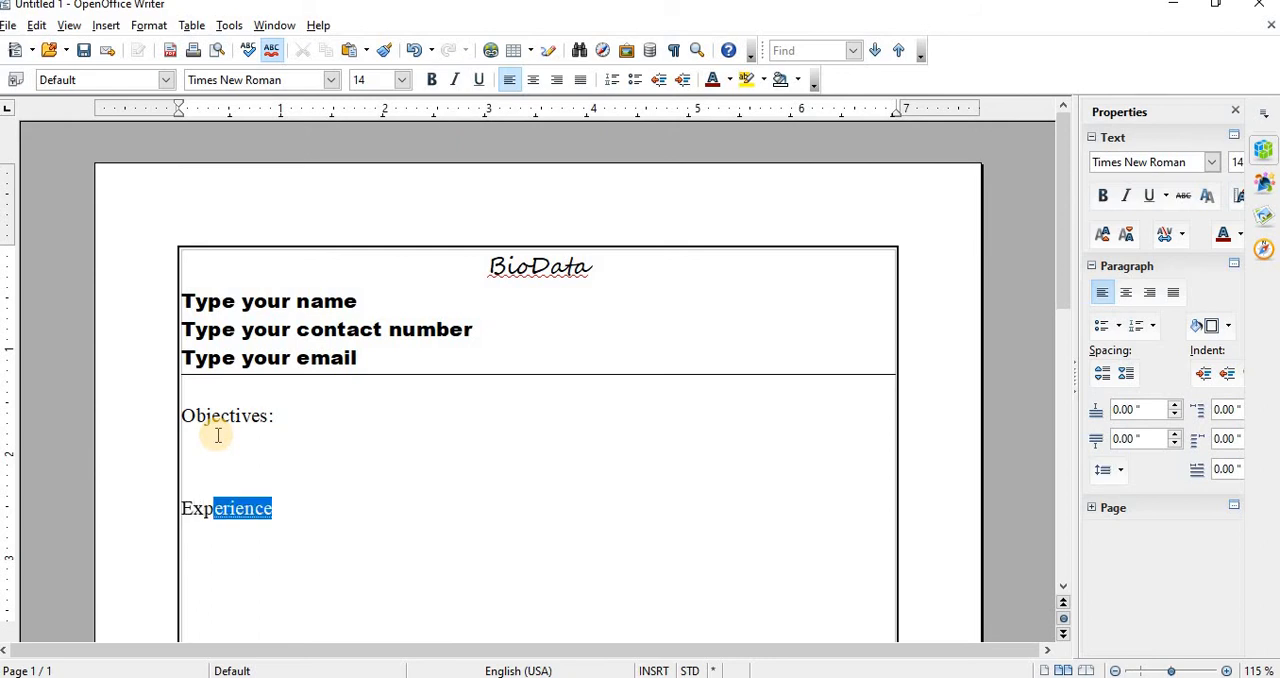
key(Return)
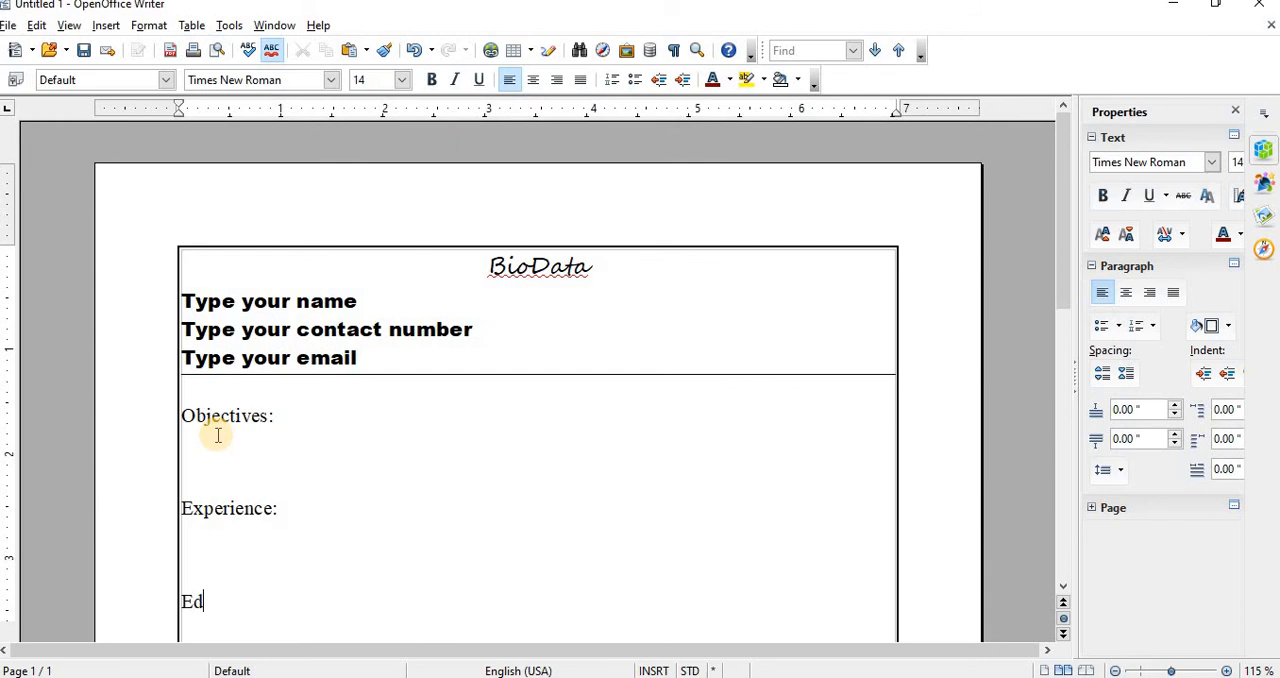
Step: Enter the section heading "Educational Qualification:" below the Experience section
text(ucationa)
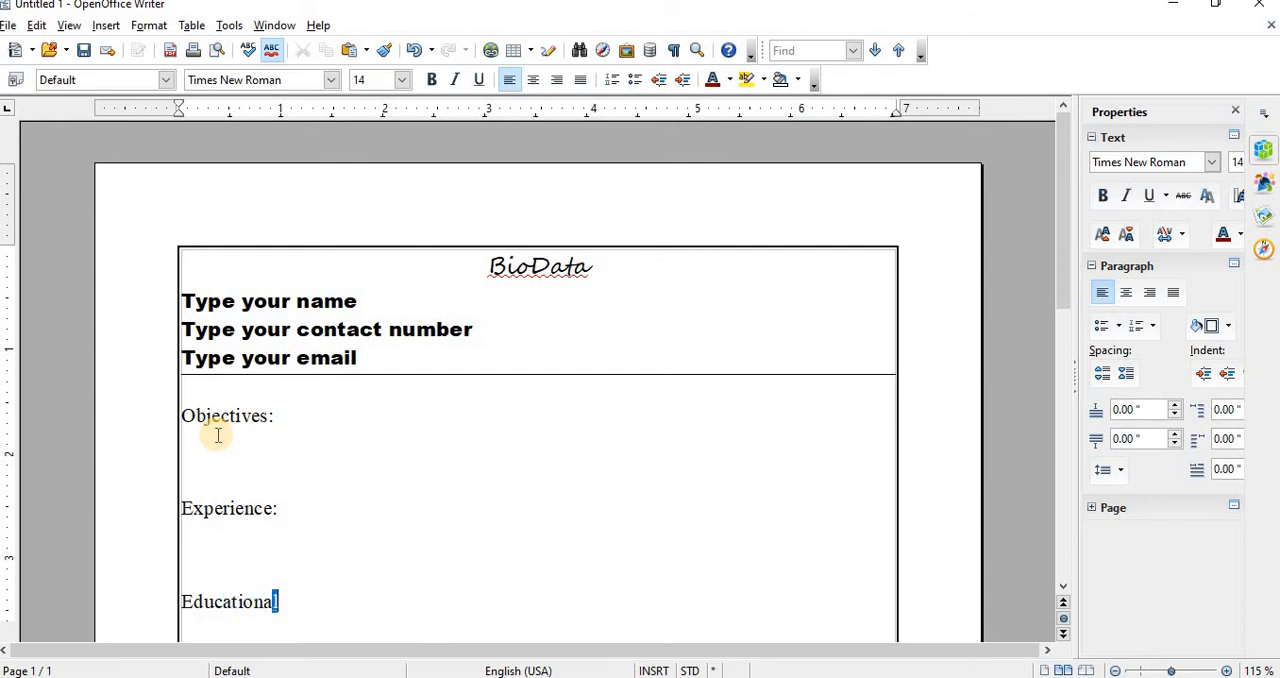
text(l Quali)
key(Return)
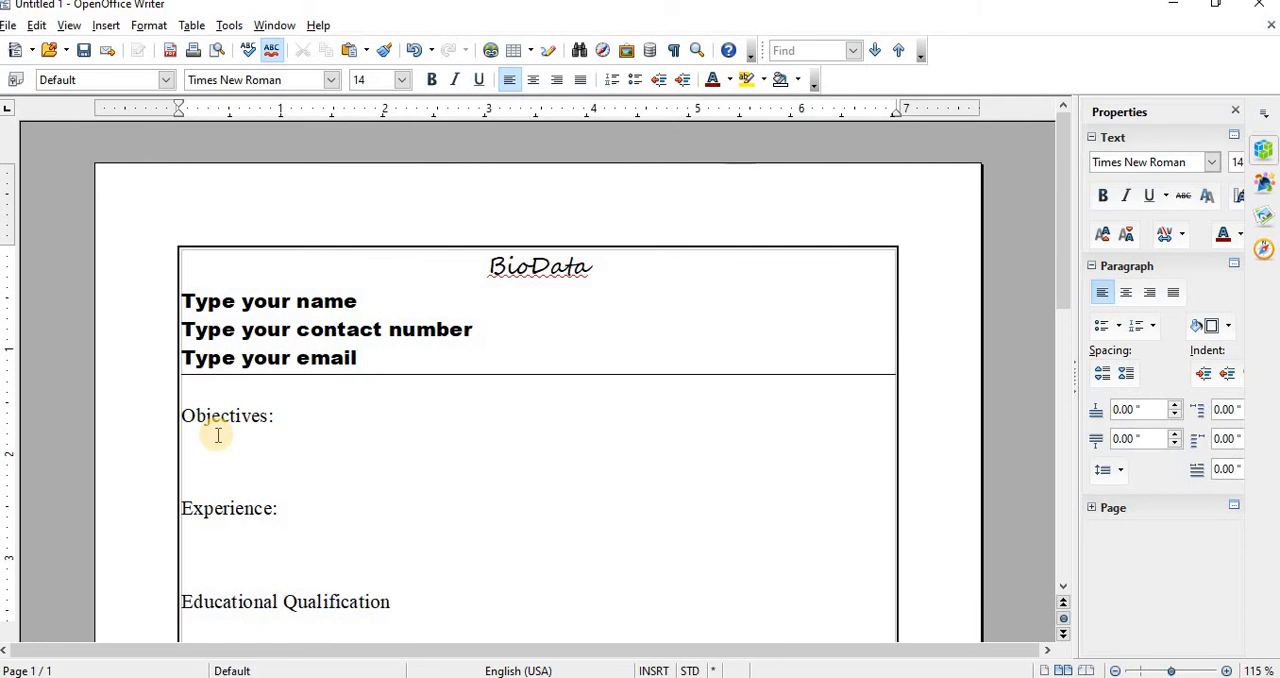
scroll(329, 418, down, 4)
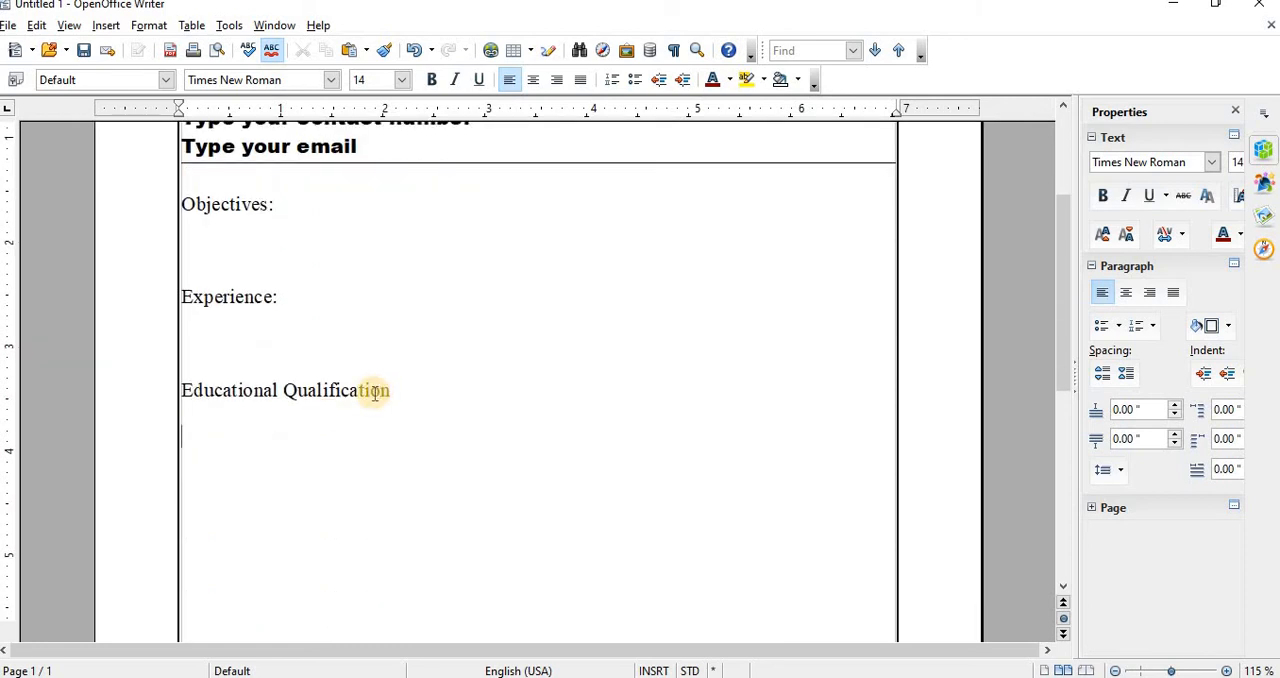
click(392, 396)
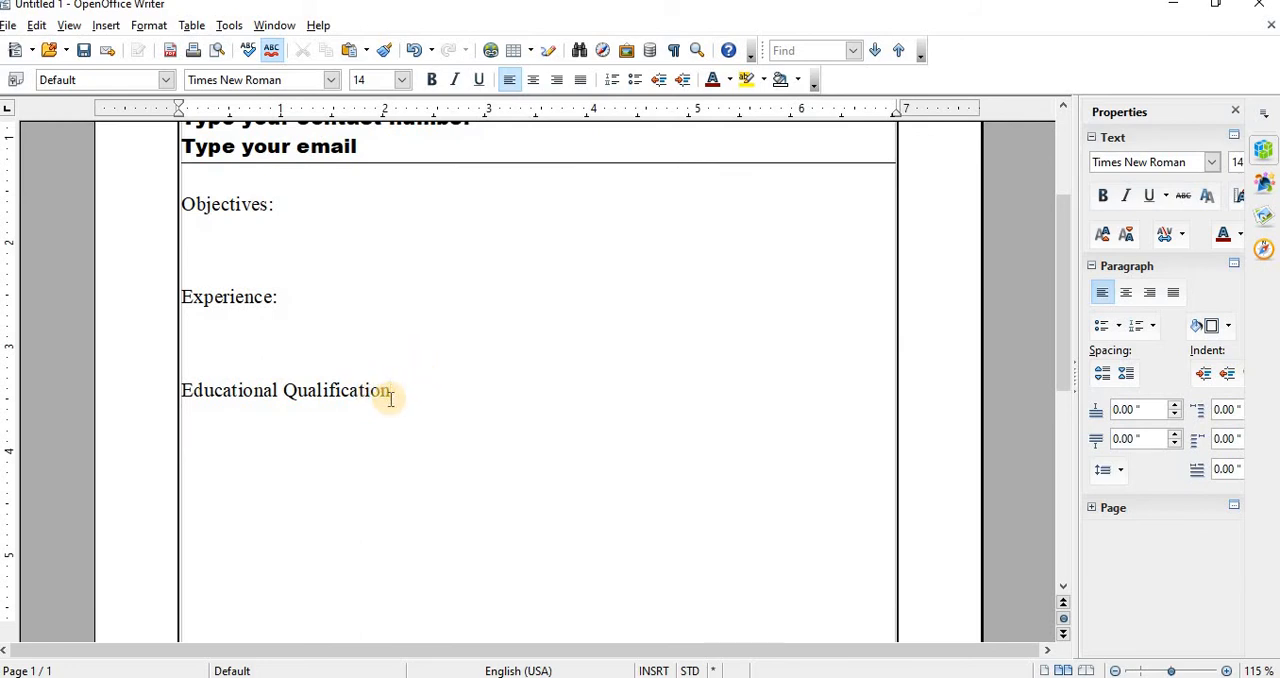
Step: Leave blank lines after the educational section and enter the heading "Professional Qualification:", followed by more blank lines
key(Return)
text(Pro)
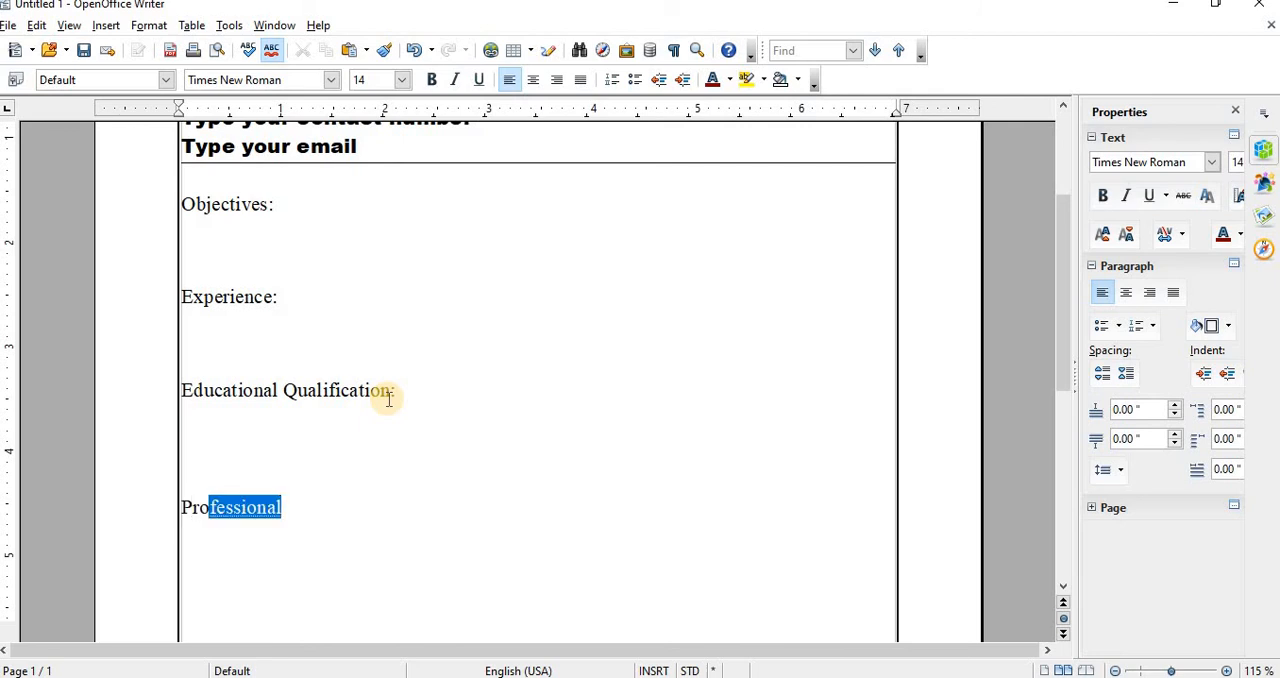
key(Return)
text(Qu)
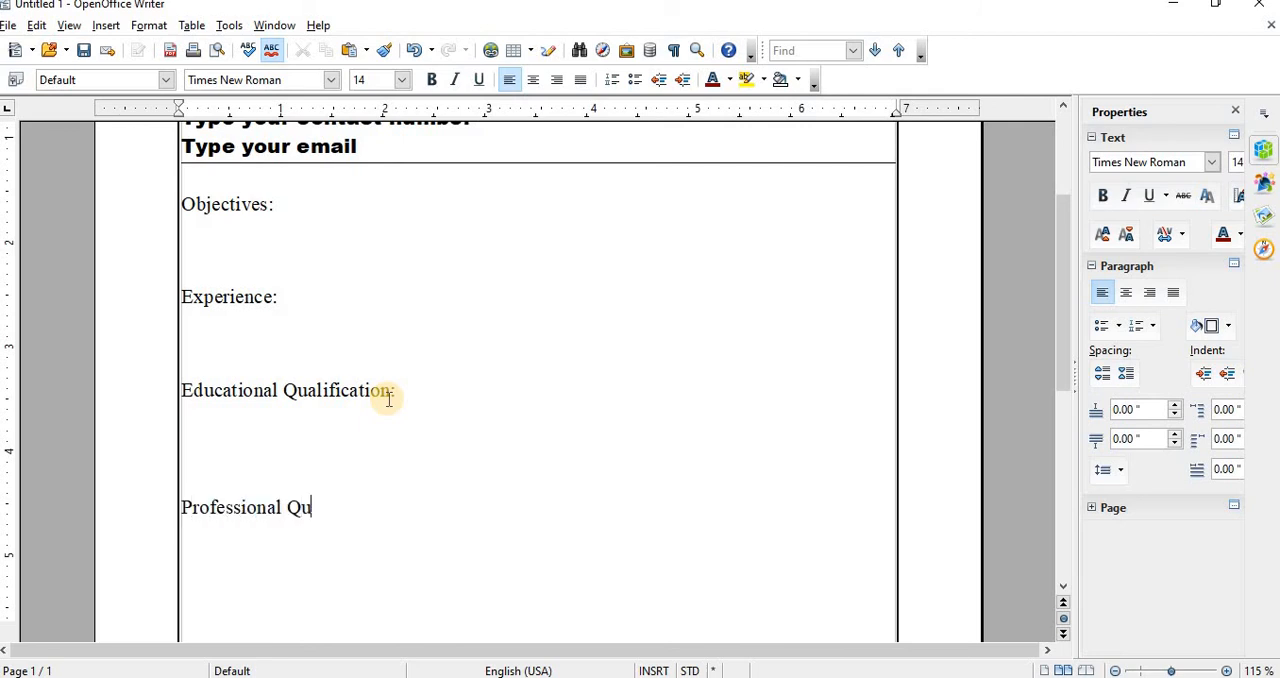
text(ali)
key(Return)
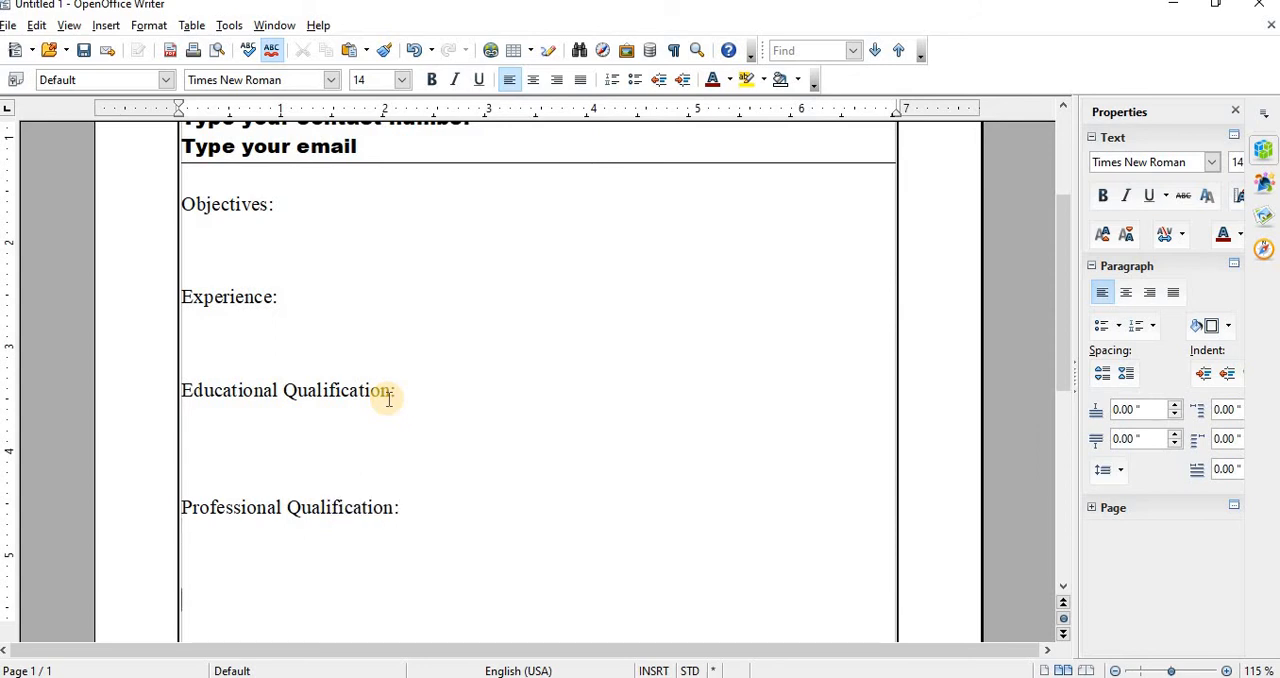
Step: Enter the section heading "Personal Details" below the Professional Qualification section and start a new line
text(er)
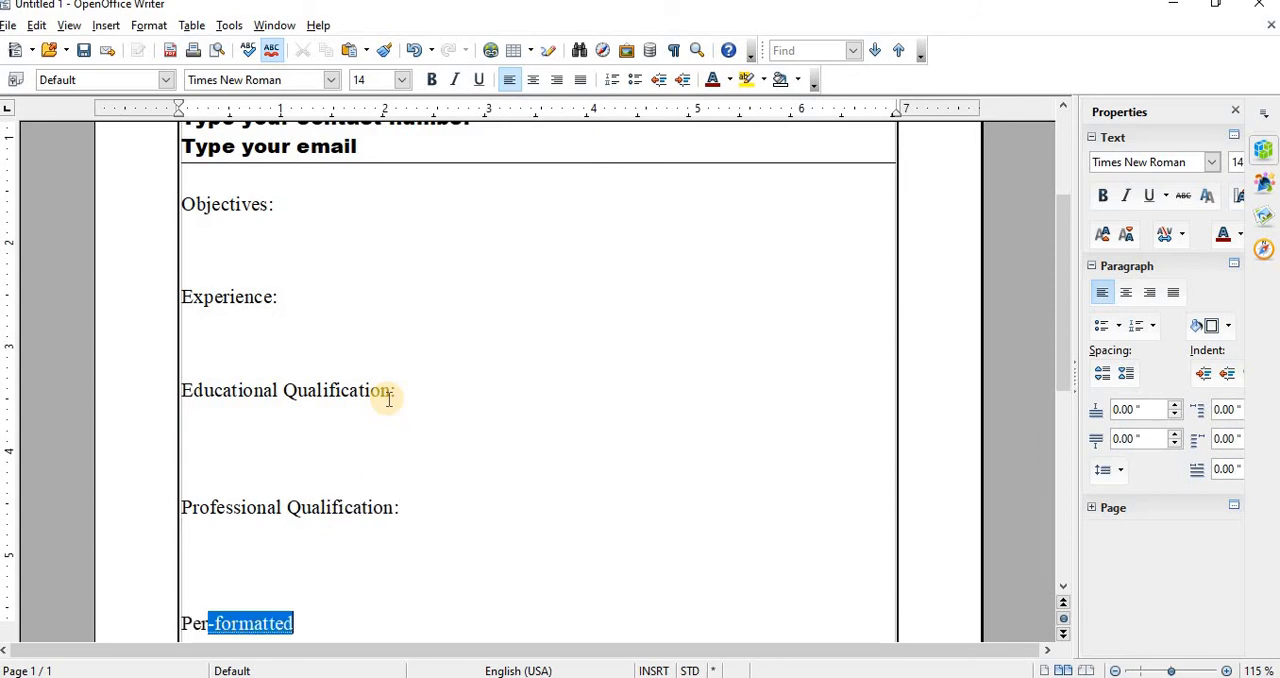
text(sona)
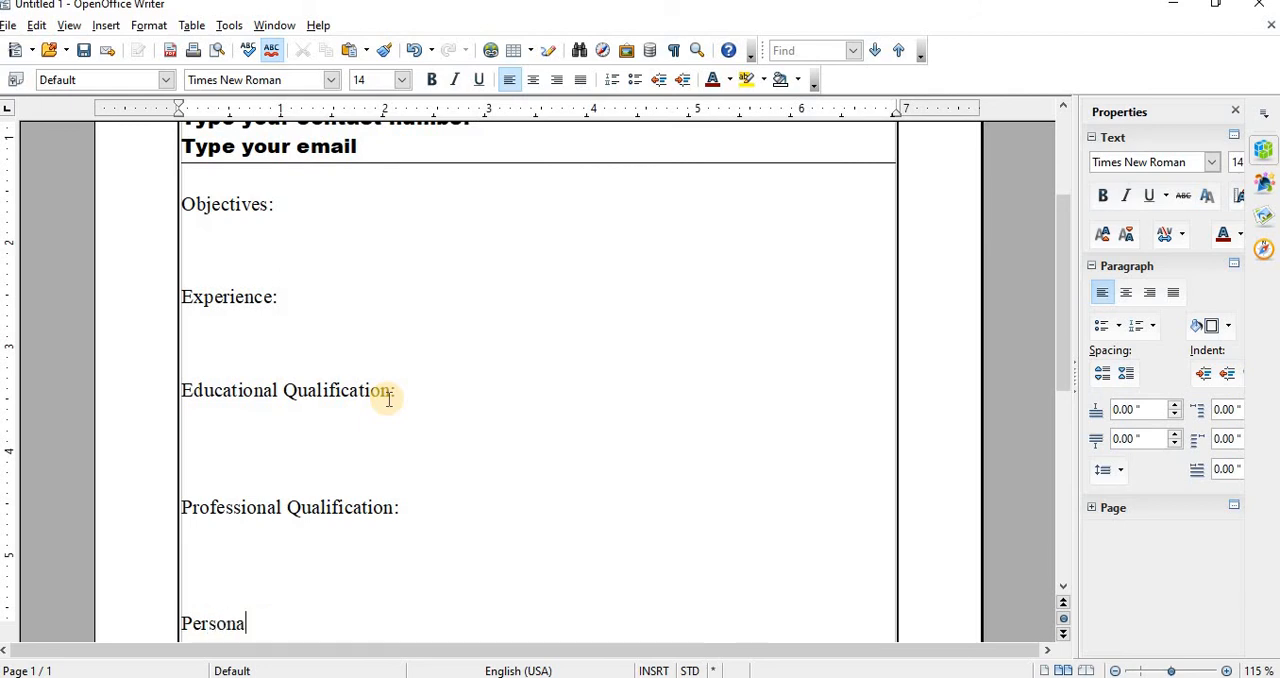
text(l Details)
key(Return)
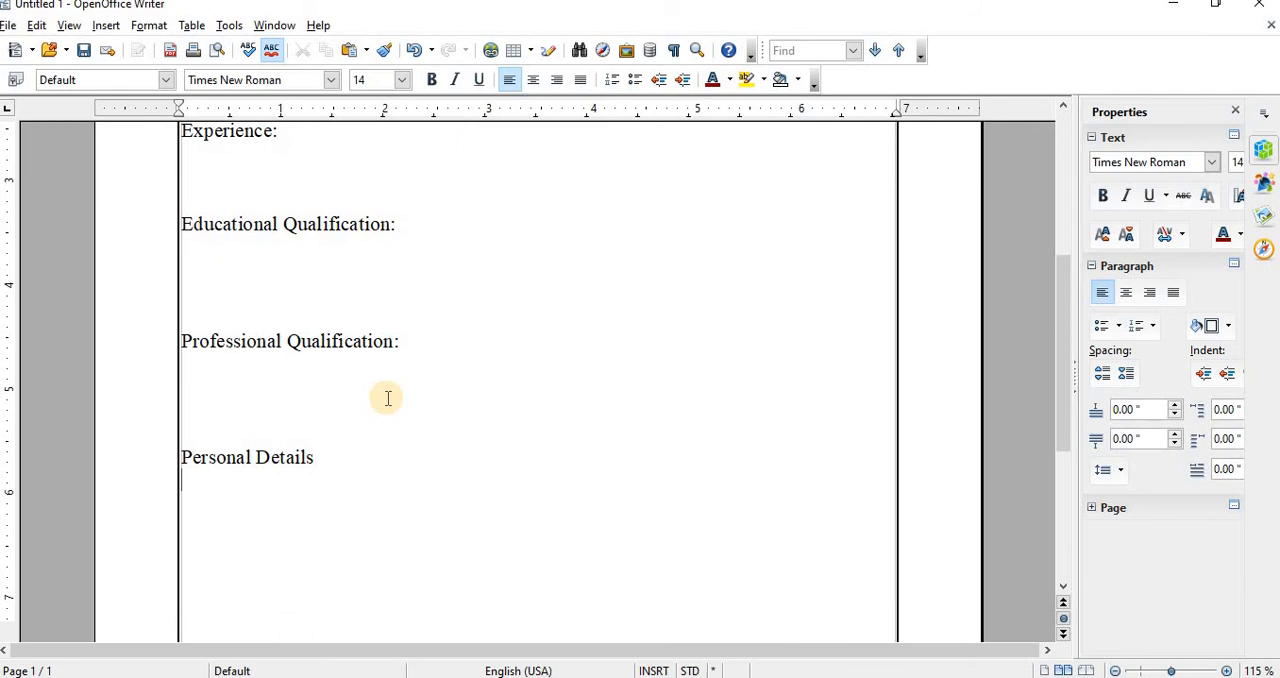
Step: Set the font size of the three blank lines under the Objectives heading to 12
scroll(449, 393, up, 5)
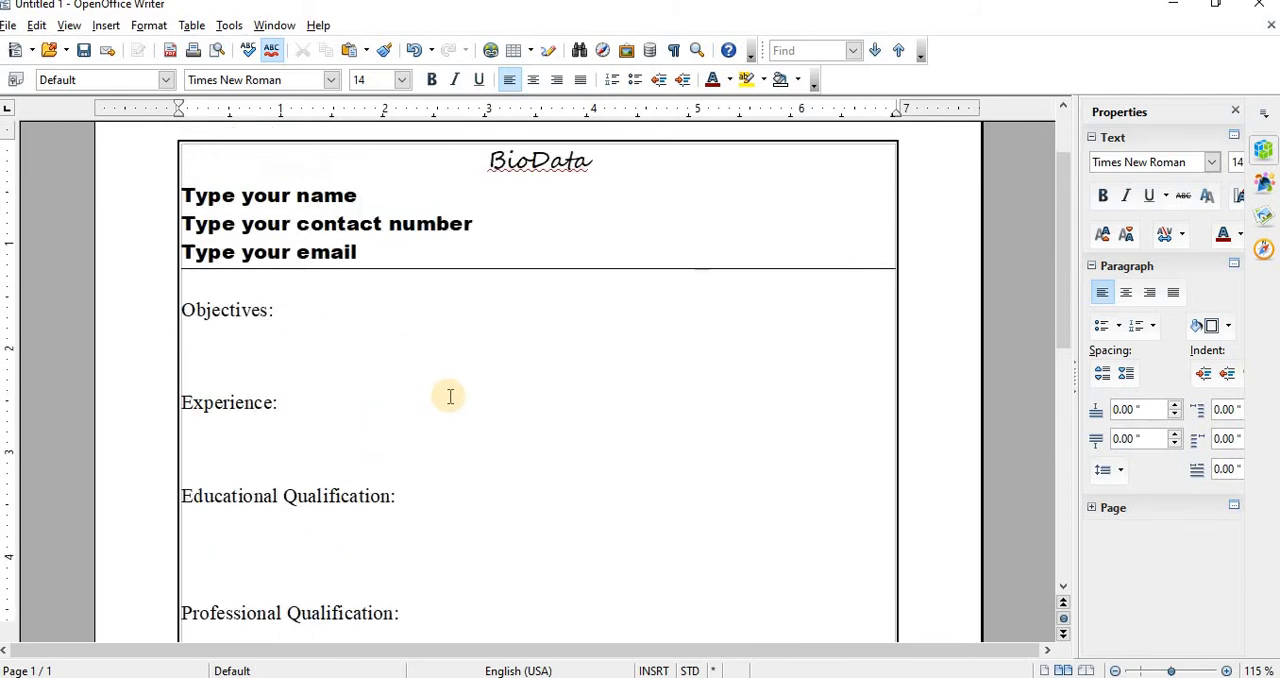
scroll(462, 383, down, 5)
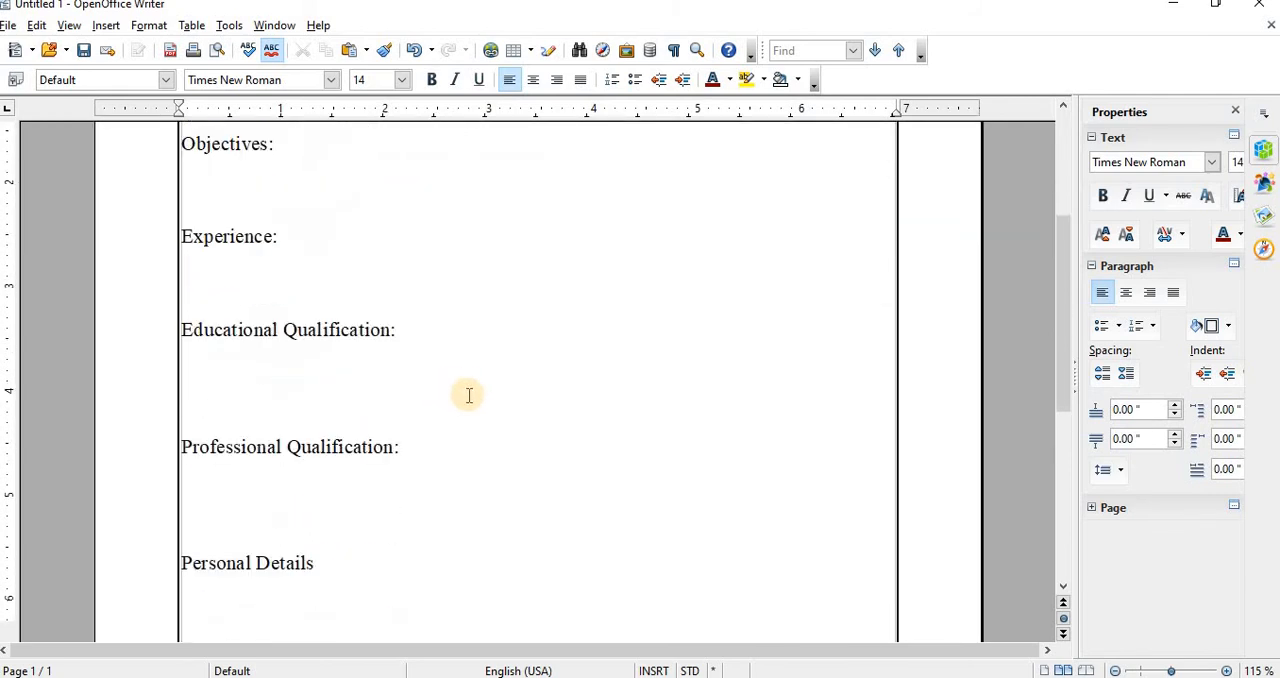
scroll(448, 378, down, 2)
scroll(443, 386, up, 4)
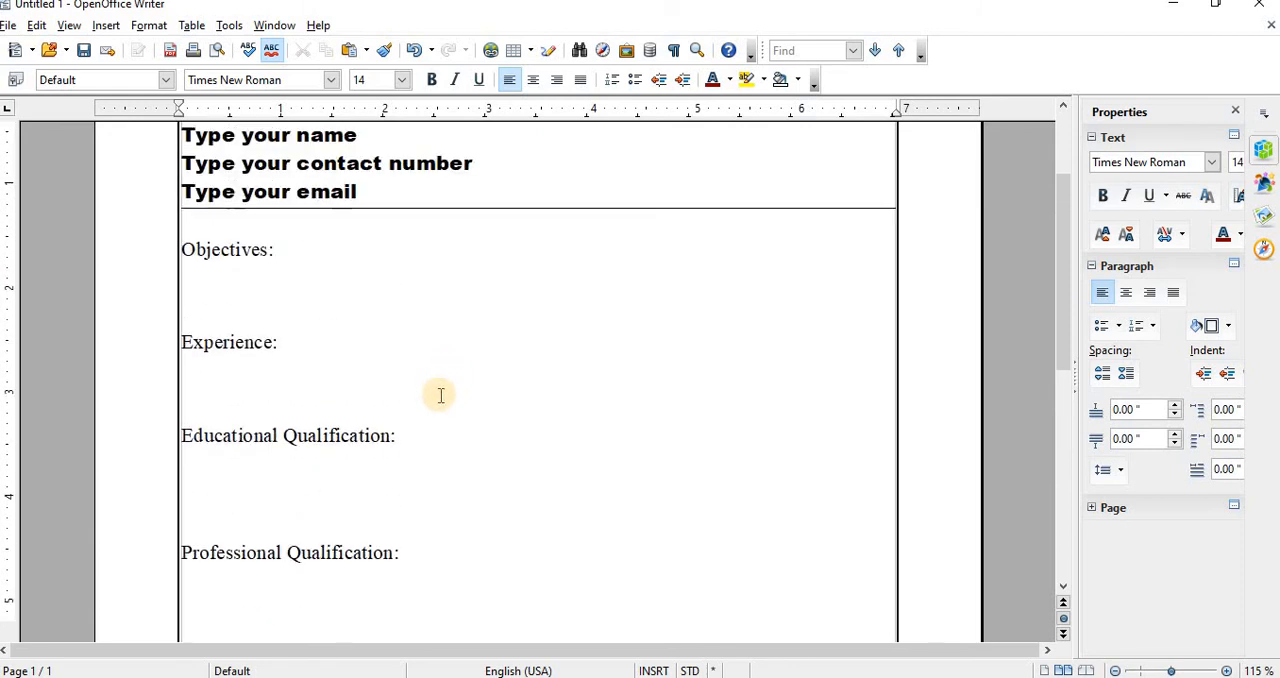
click(198, 290)
drag(198, 290, 280, 324)
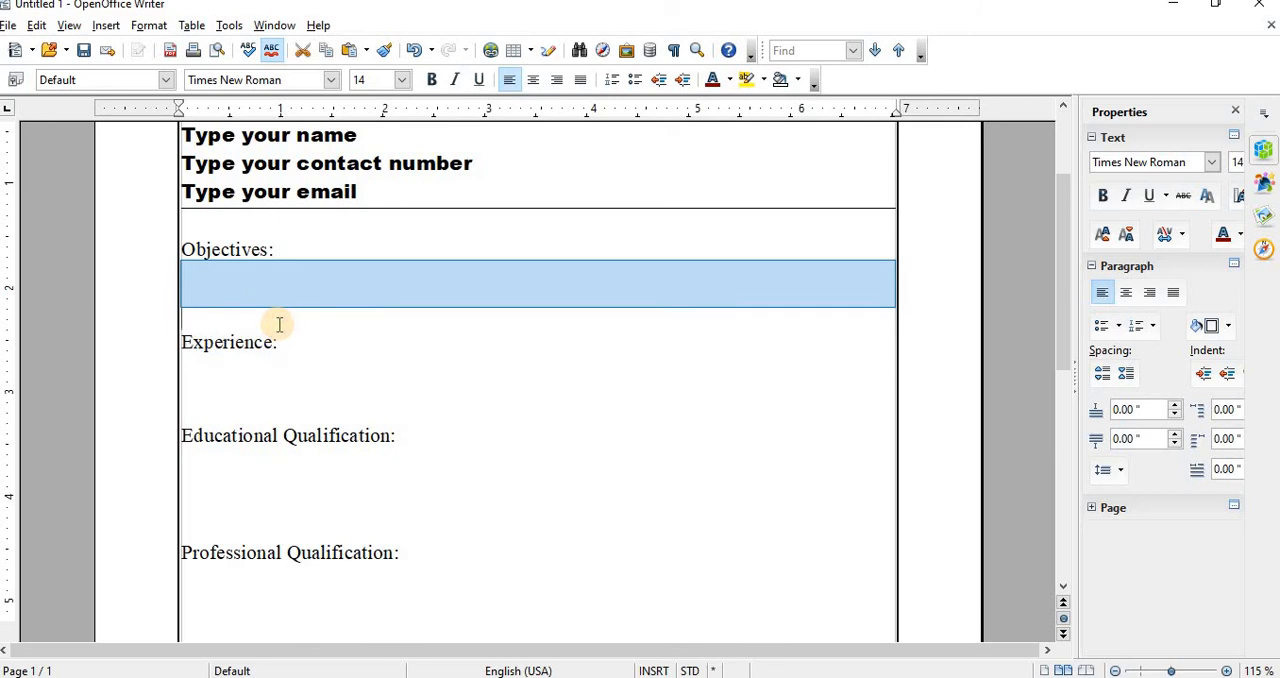
key(shift+Down)
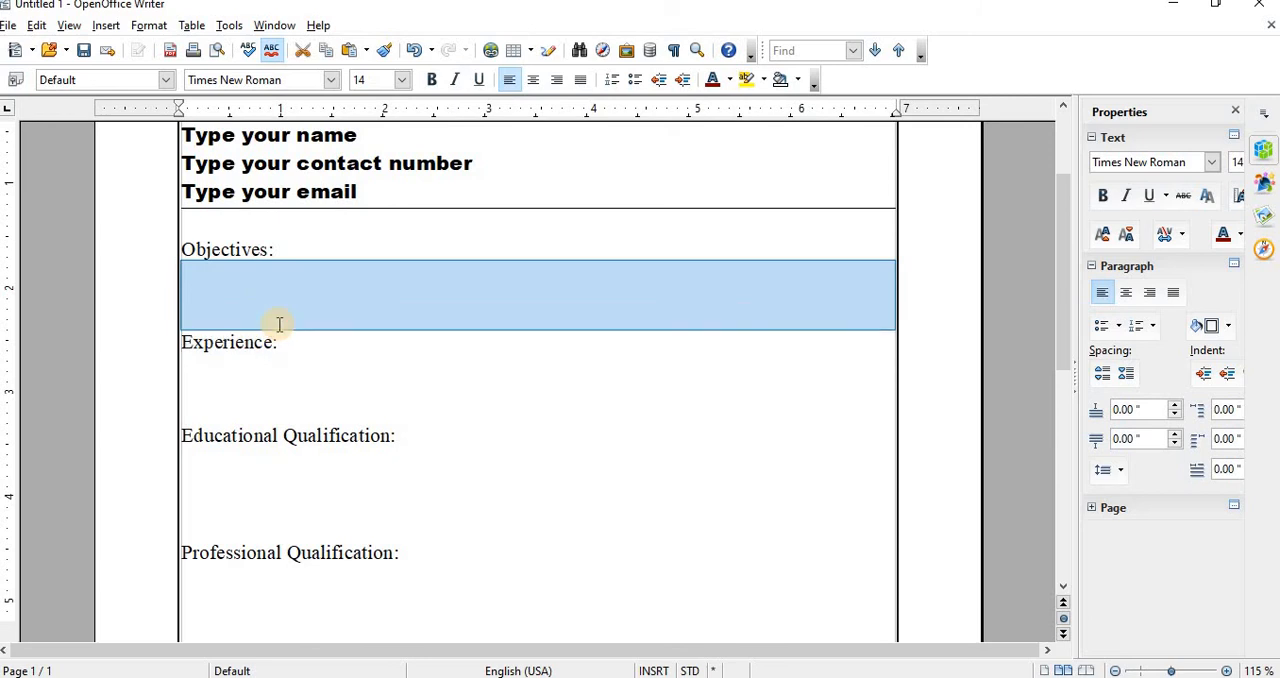
click(401, 80)
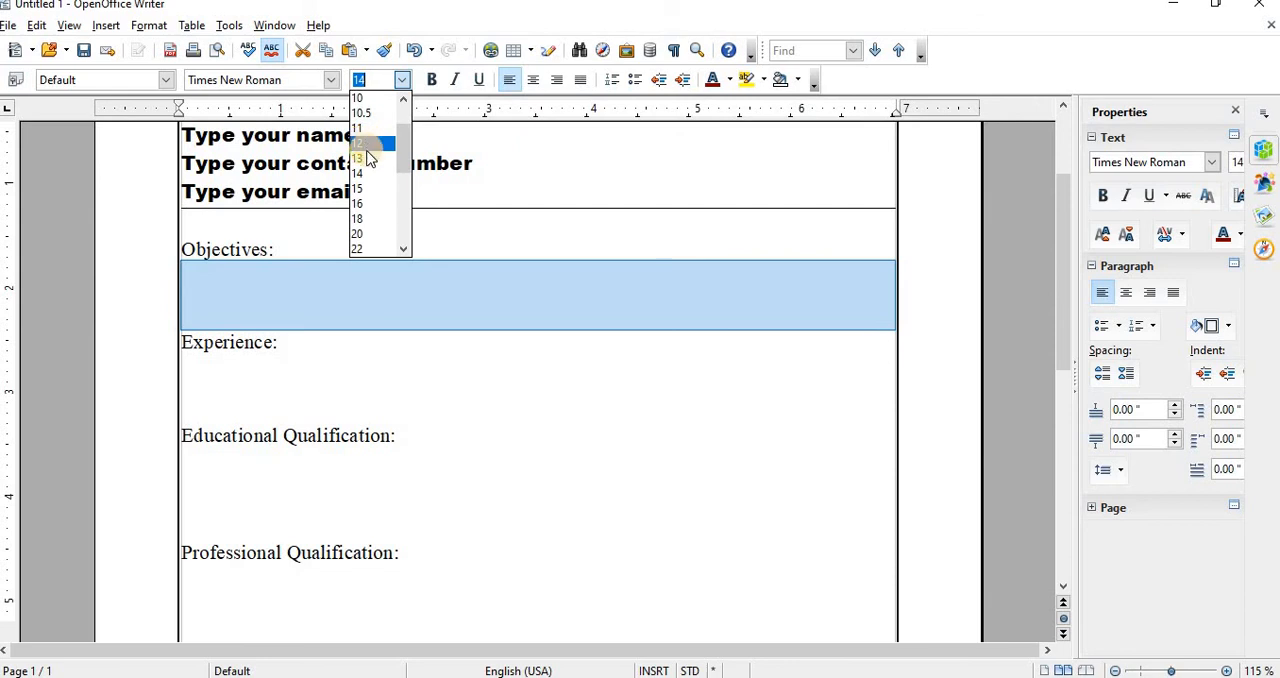
click(373, 143)
Step: Set the font size of the three blank lines under the Experience heading to 13
click(191, 353)
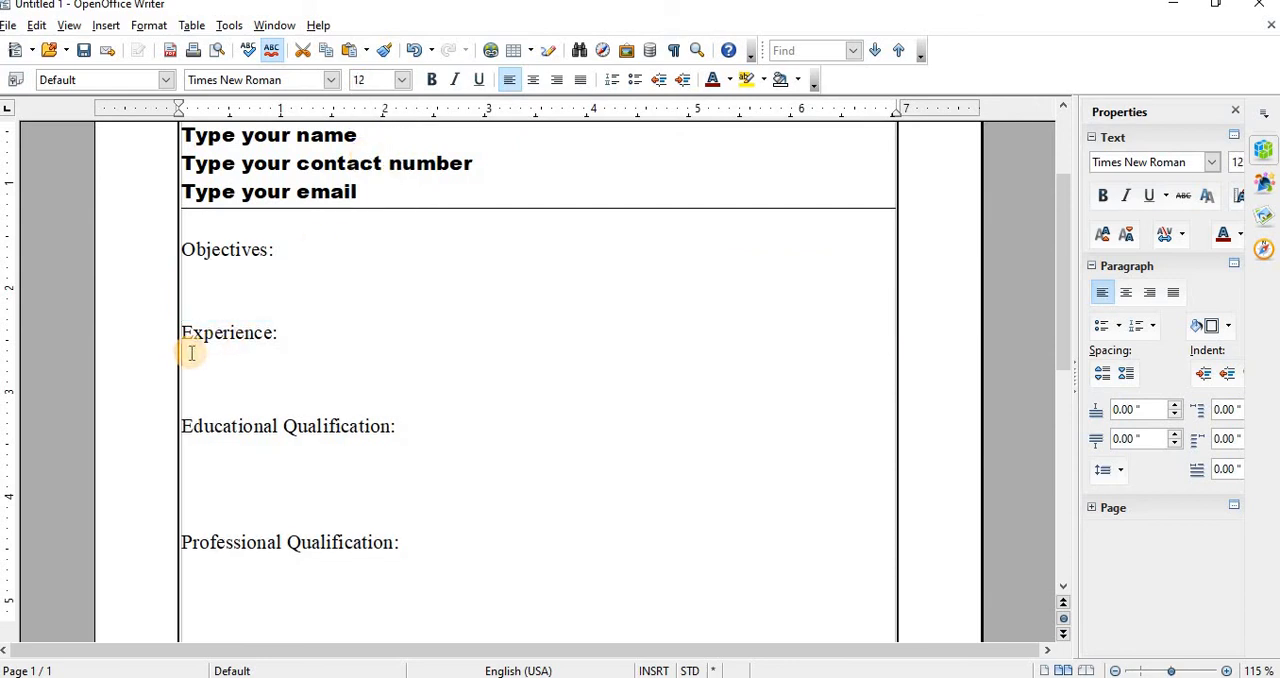
key(shift+Down)
key(shift+Down)
key(shift+Down)
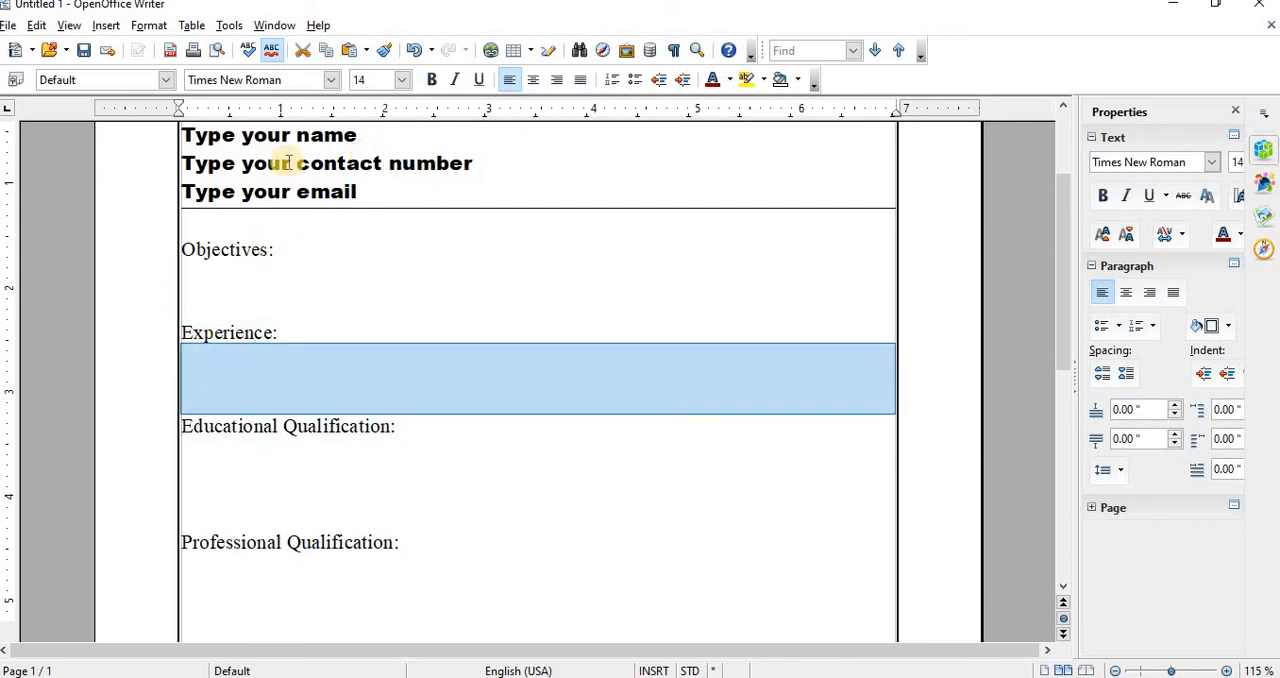
click(404, 80)
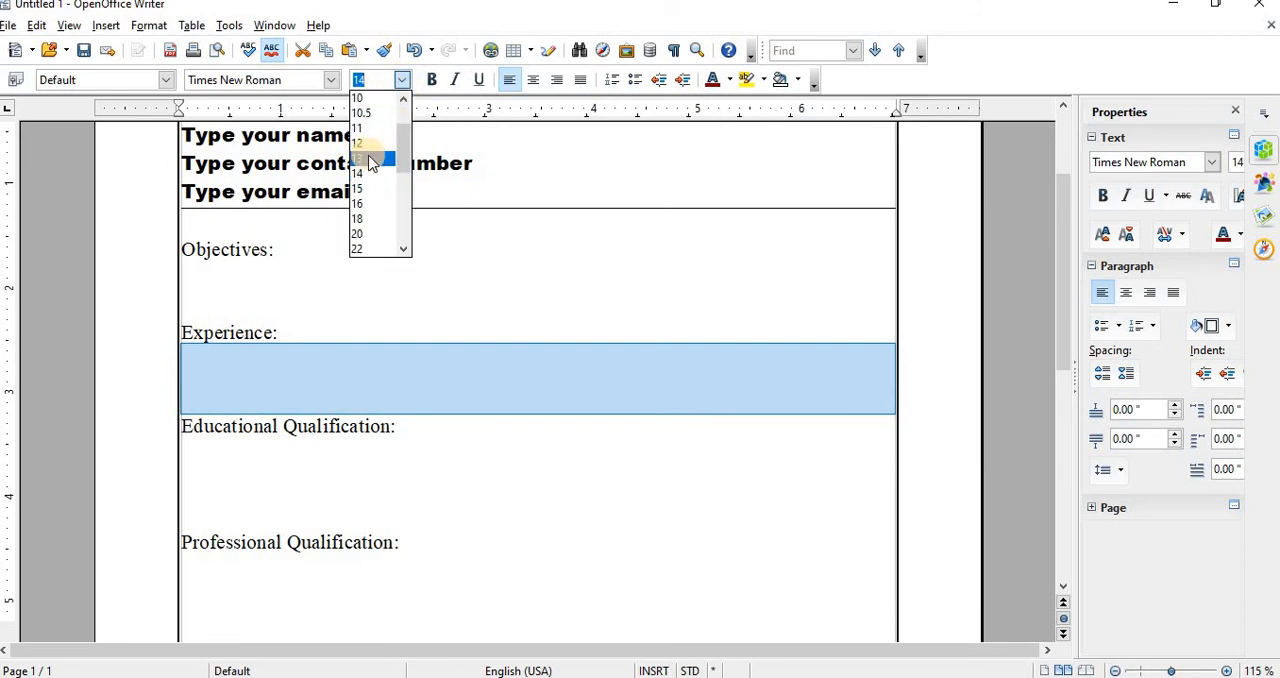
click(370, 156)
click(196, 272)
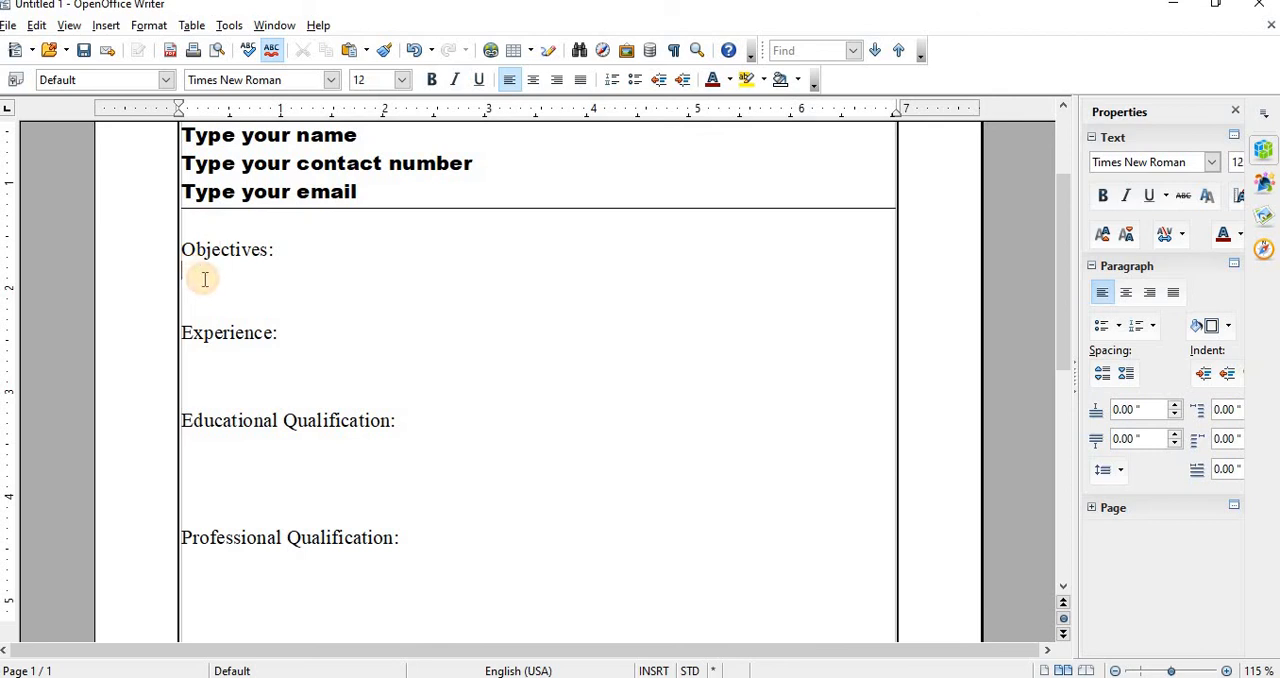
click(197, 360)
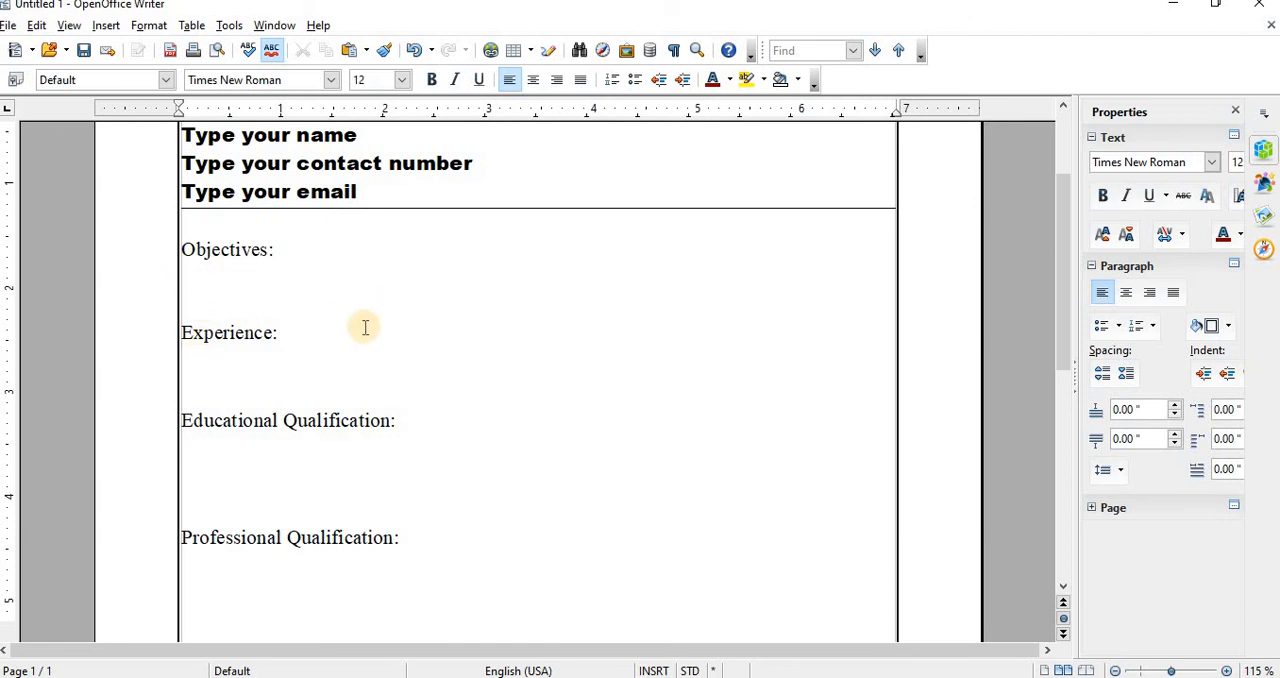
Step: Save the document as a new template named "Biodata" in the My Templates category
scroll(549, 371, up, 3)
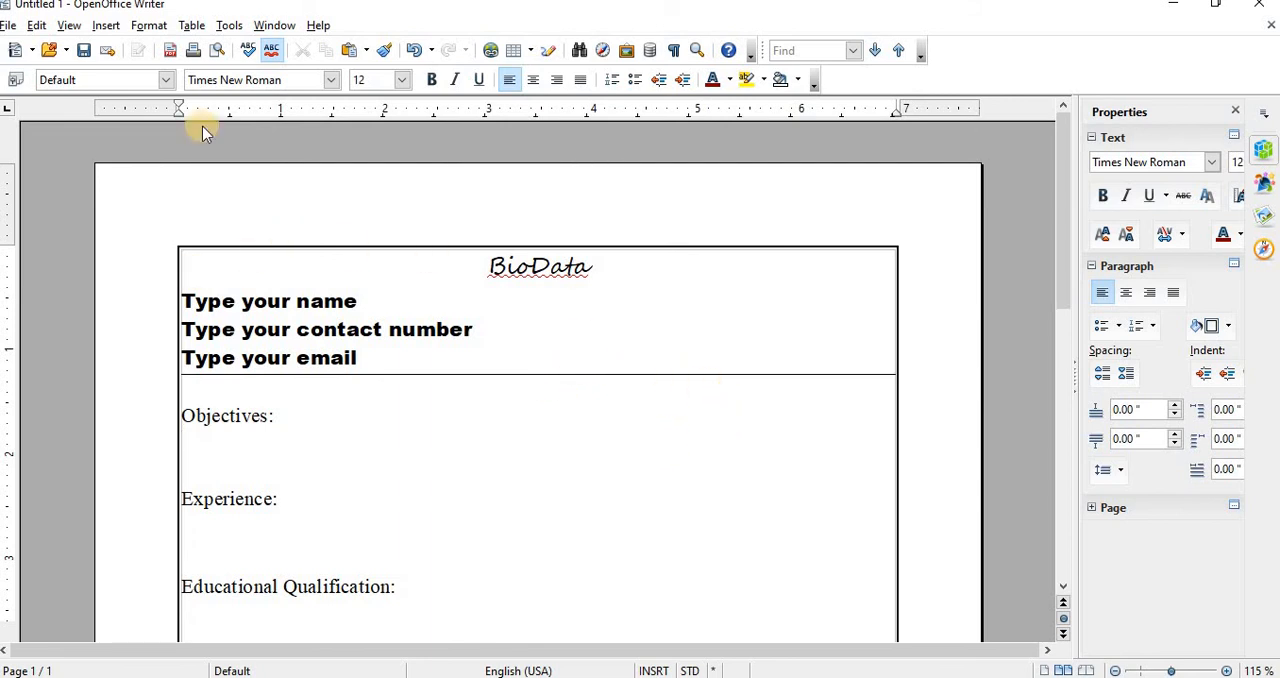
click(12, 28)
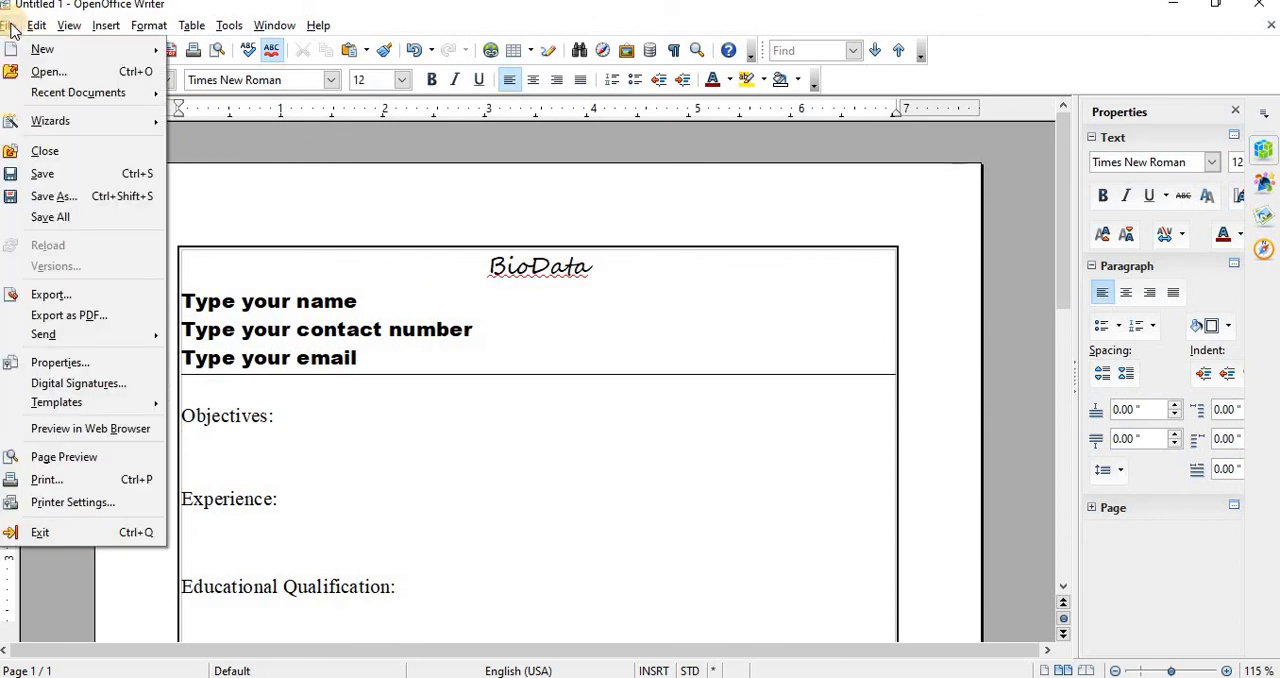
mouse_move(62, 402)
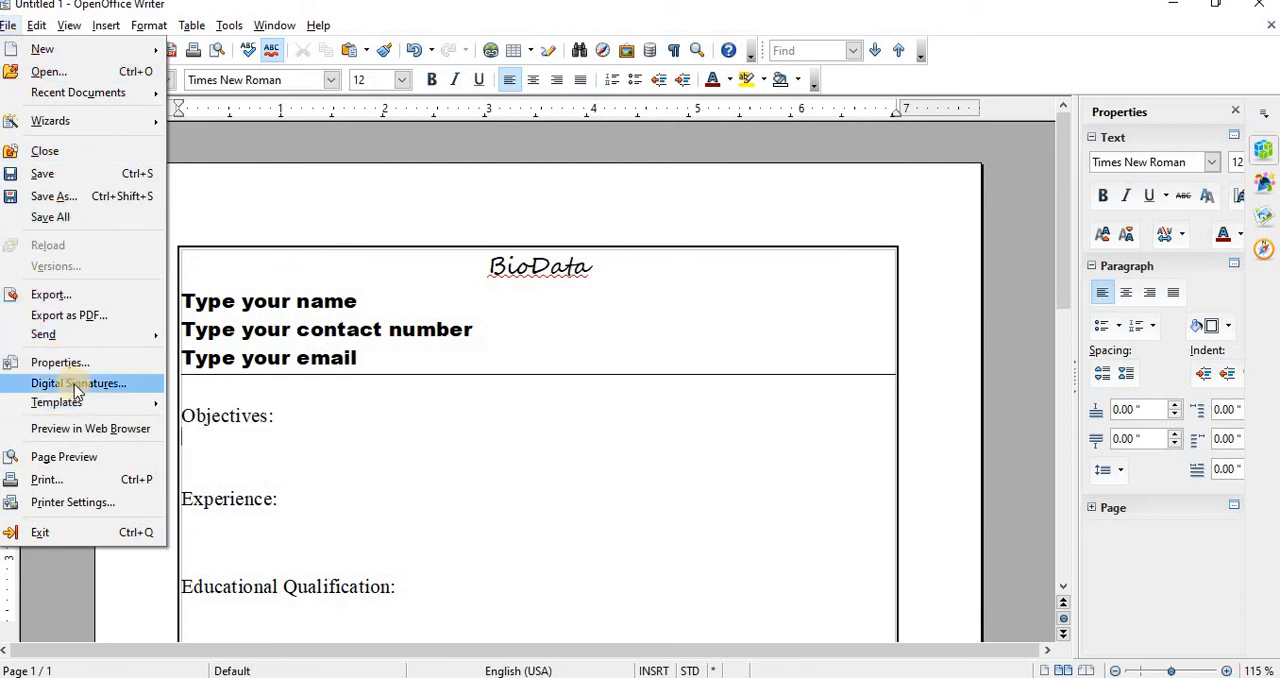
mouse_move(108, 406)
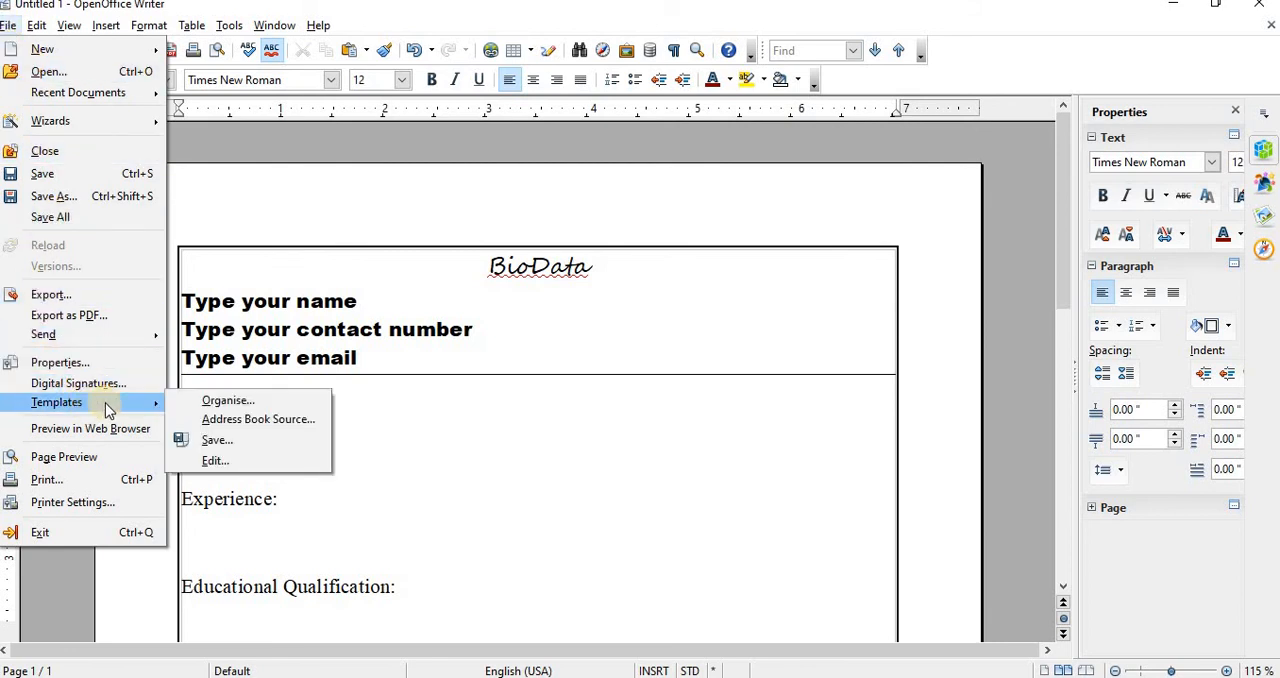
click(234, 443)
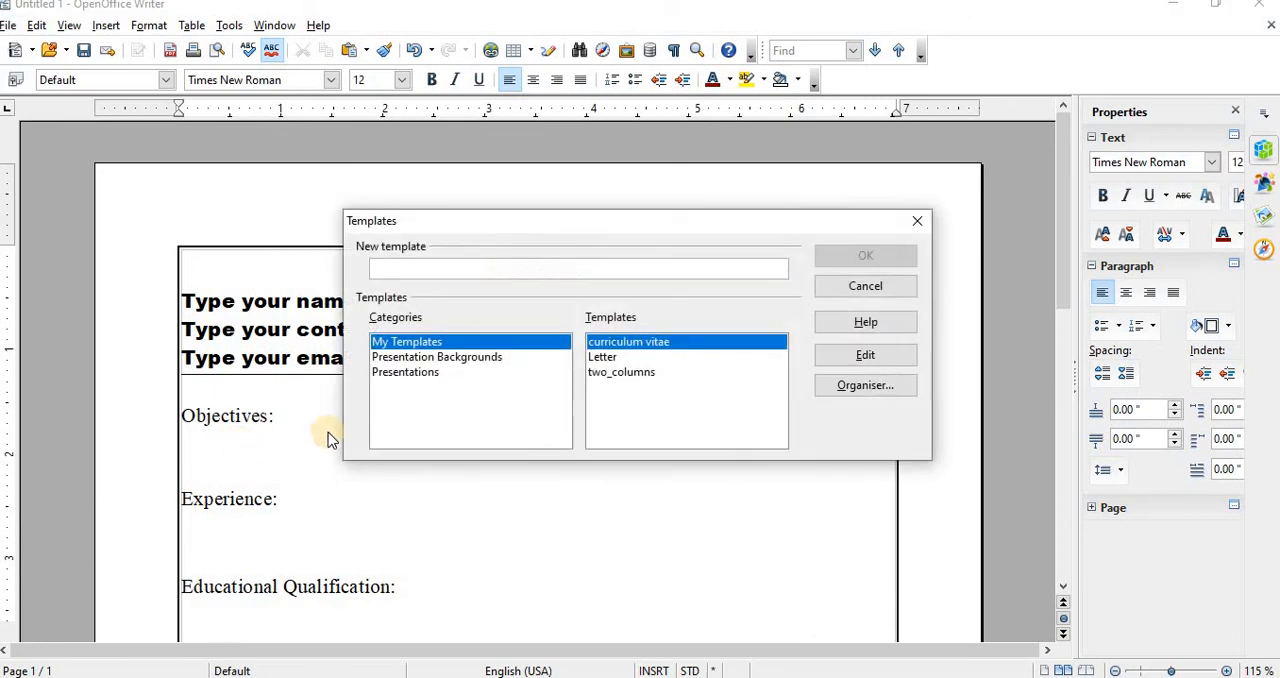
click(372, 264)
text(Biodata)
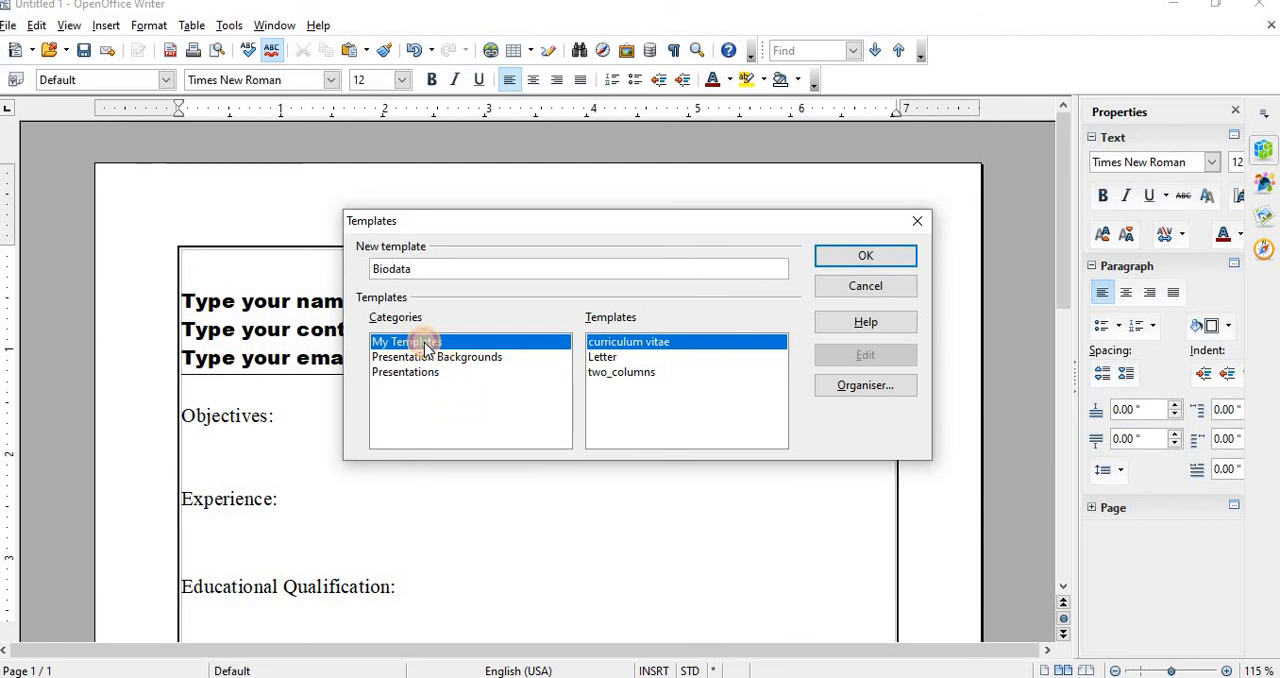
click(866, 257)
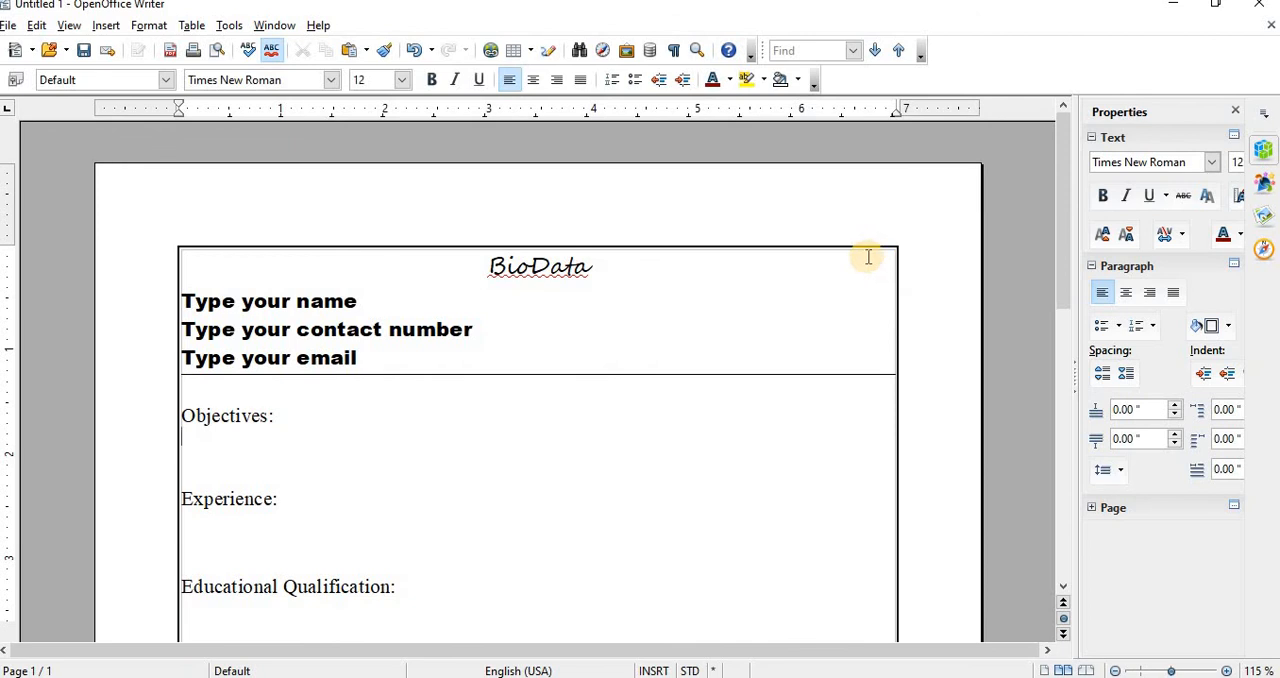
Step: Close the document window and restart OpenOffice to bring up its list of available templates
click(1268, 10)
click(626, 368)
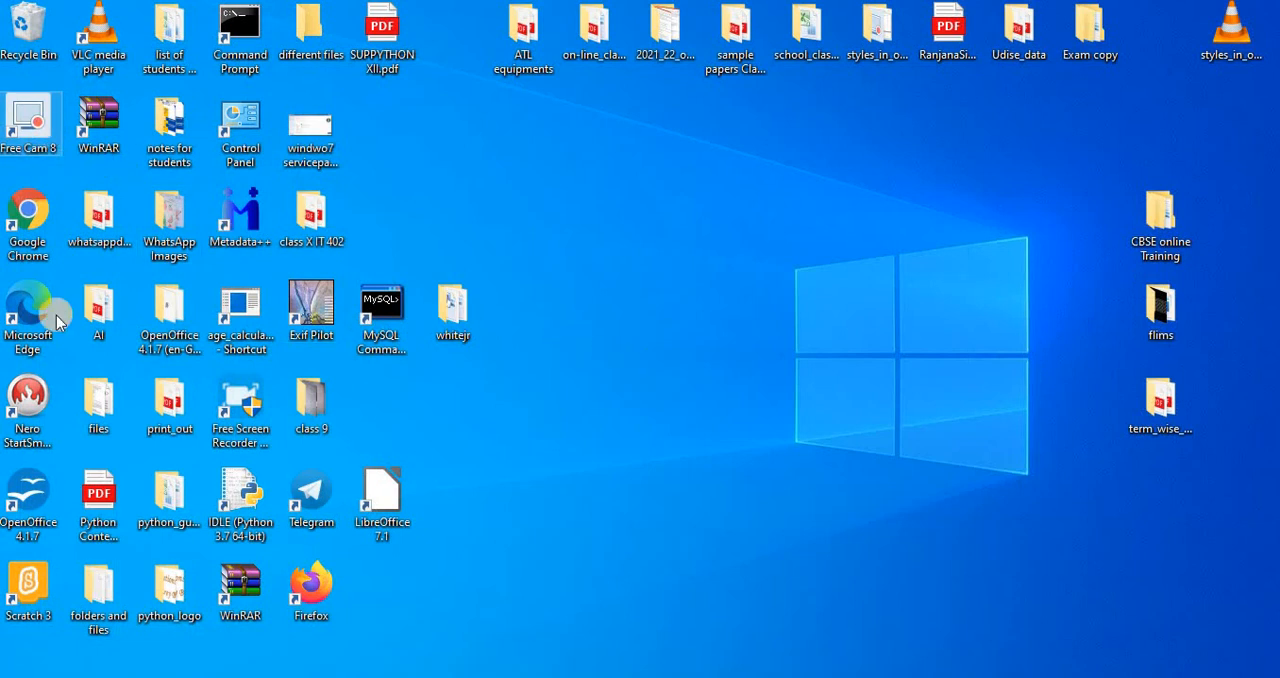
double_click(36, 494)
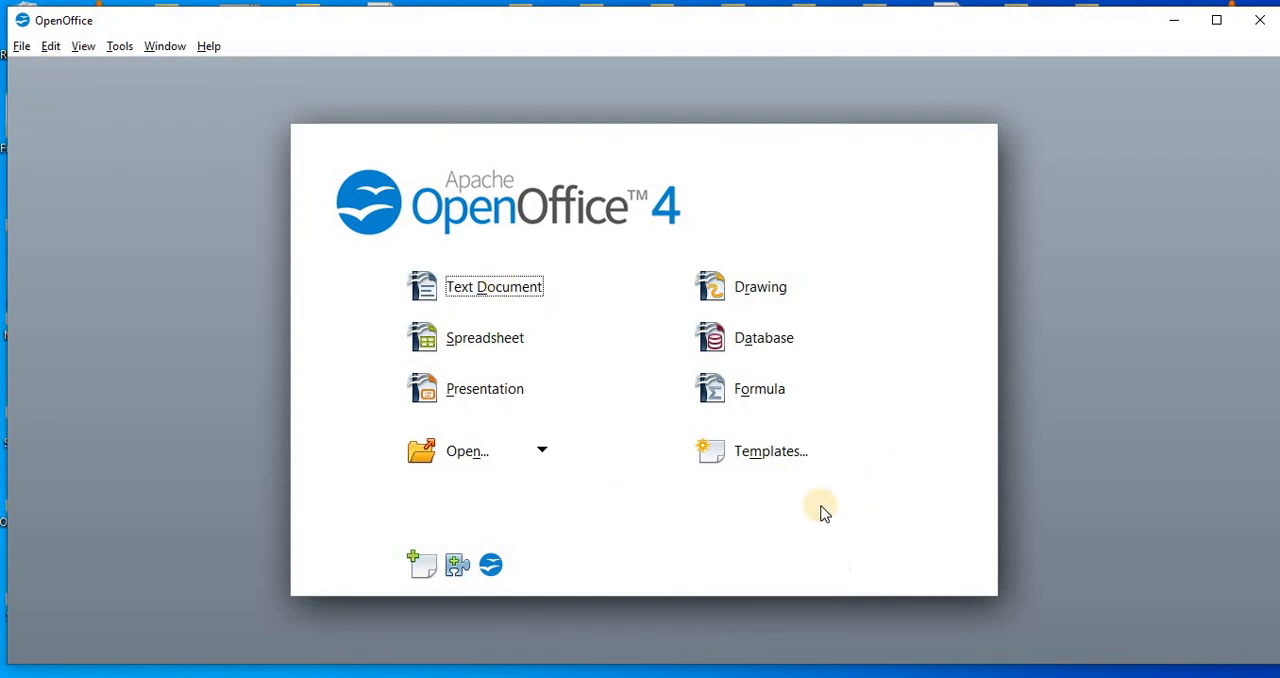
click(786, 453)
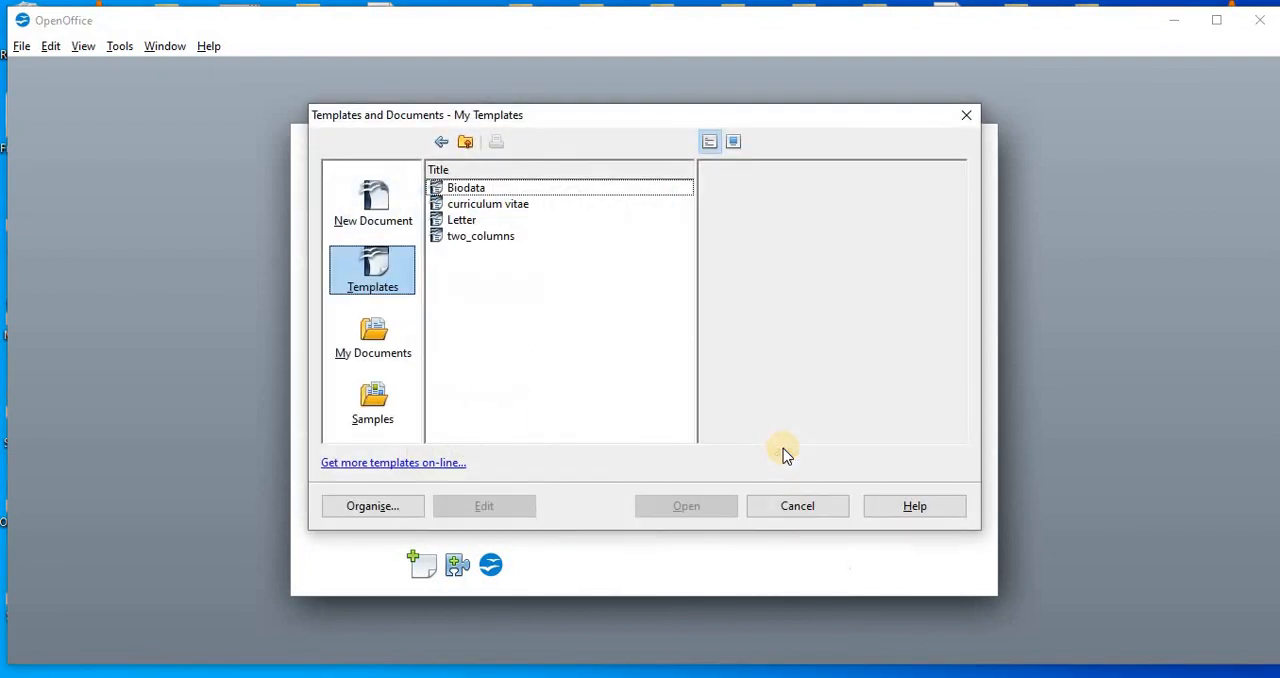
Step: Create a new document from the Biodata template, look over its layout, and close it
click(468, 189)
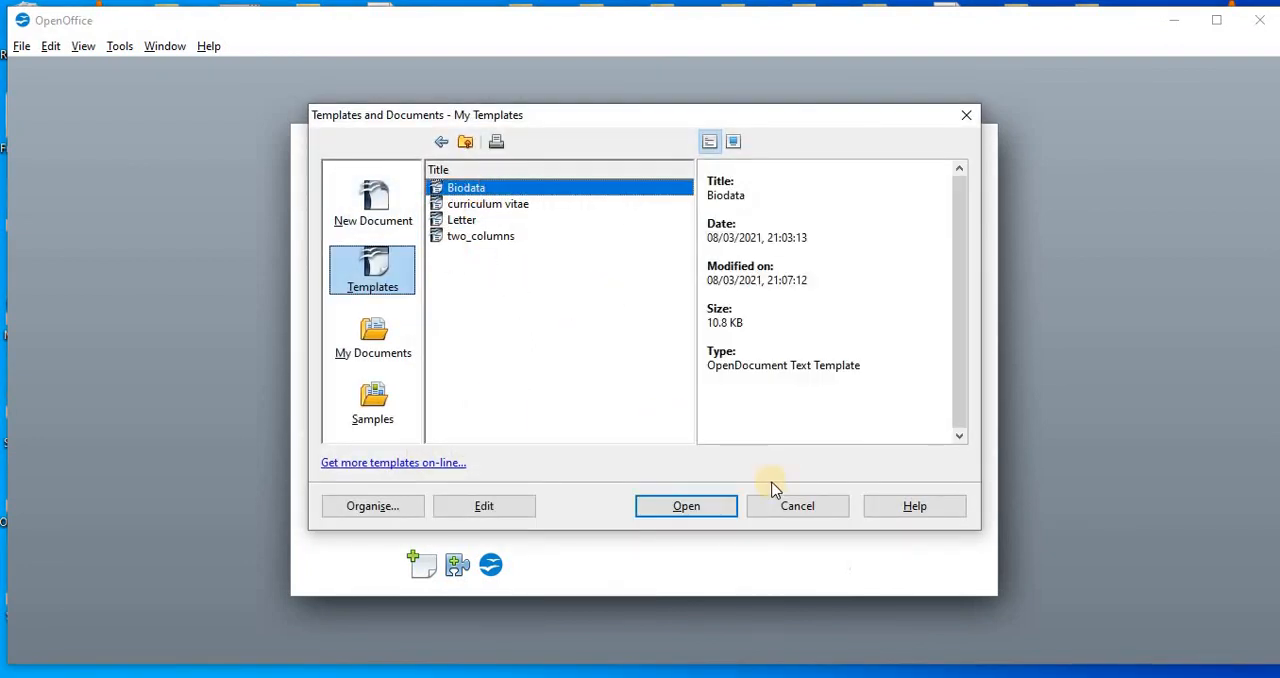
click(698, 513)
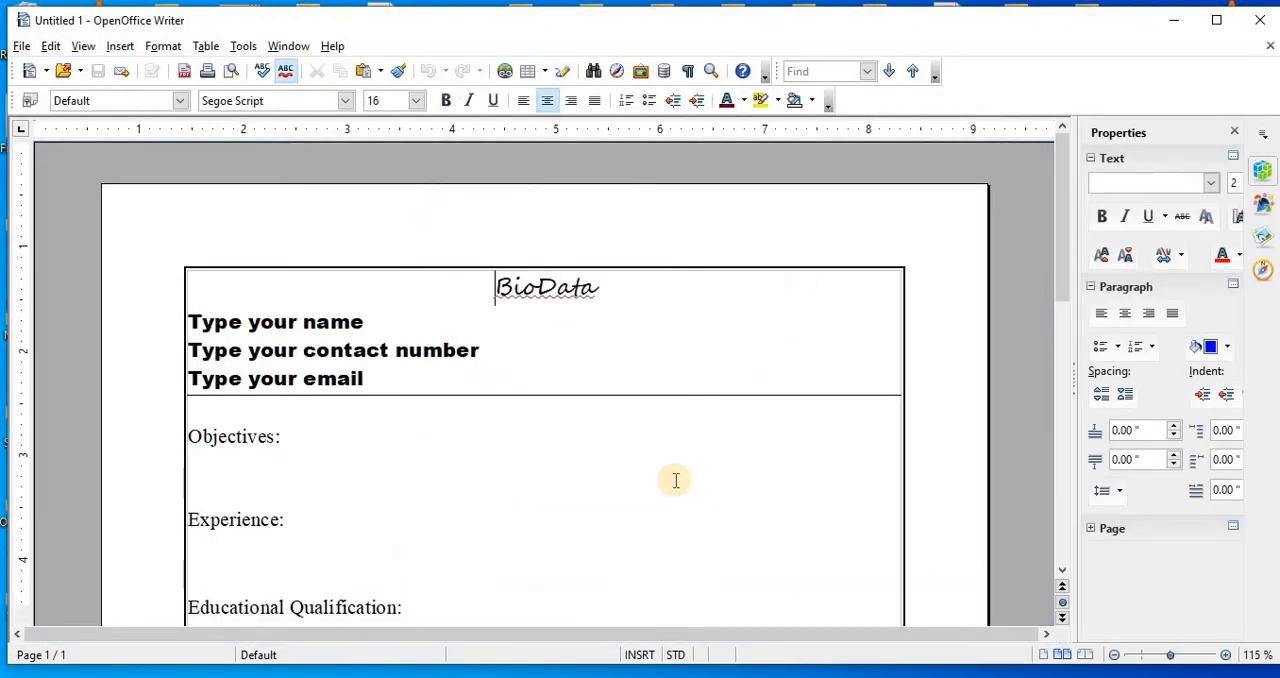
scroll(553, 355, down, 8)
scroll(551, 363, up, 10)
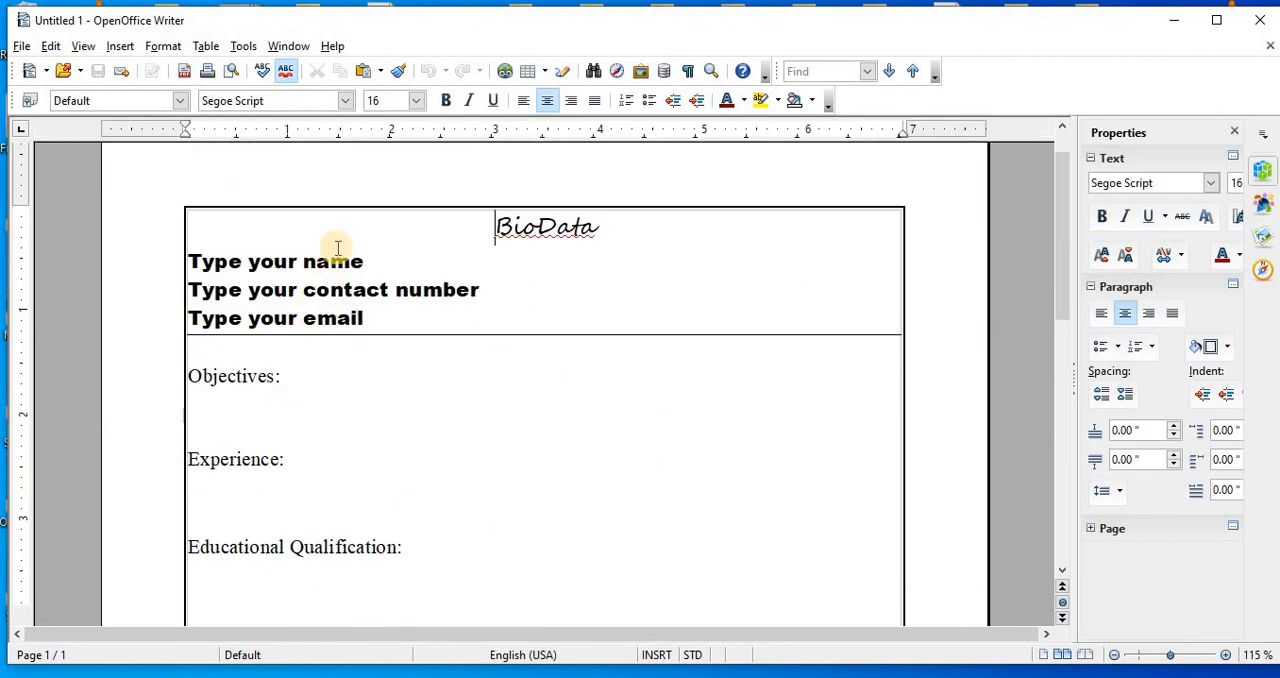
click(1260, 20)
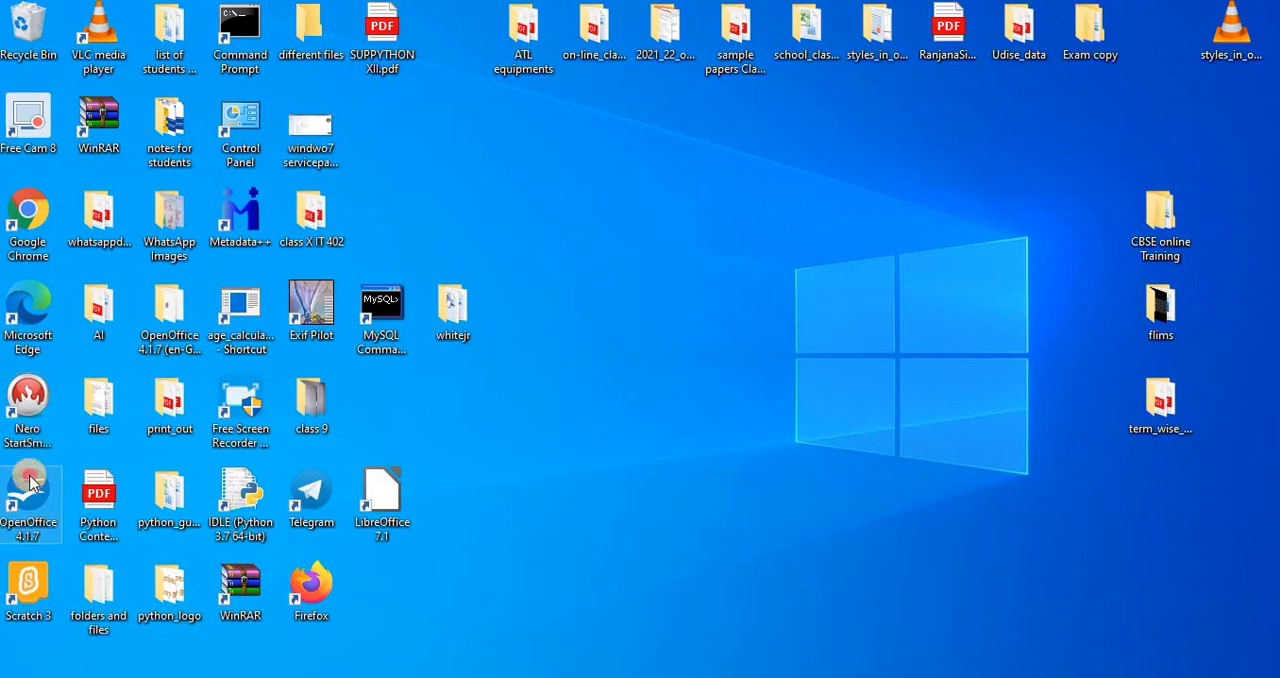
Step: Restart OpenOffice with a blank text document and, from within it, create another new document based on the Biodata template
double_click(30, 483)
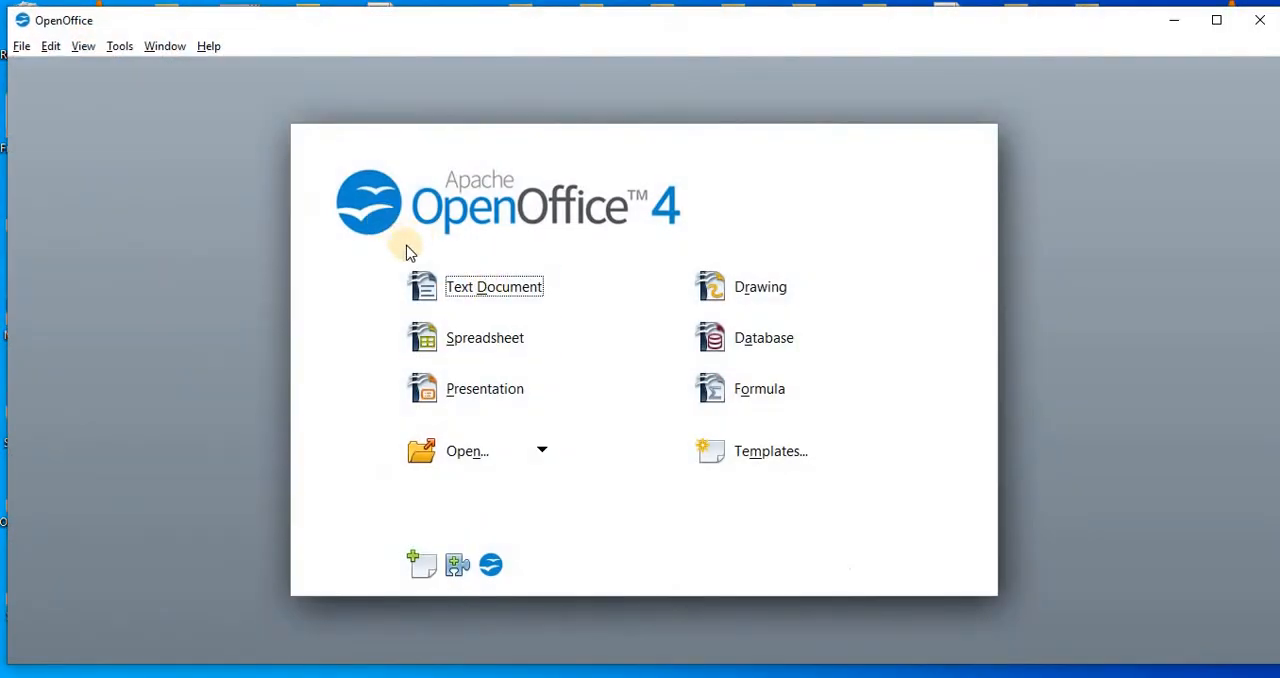
click(487, 290)
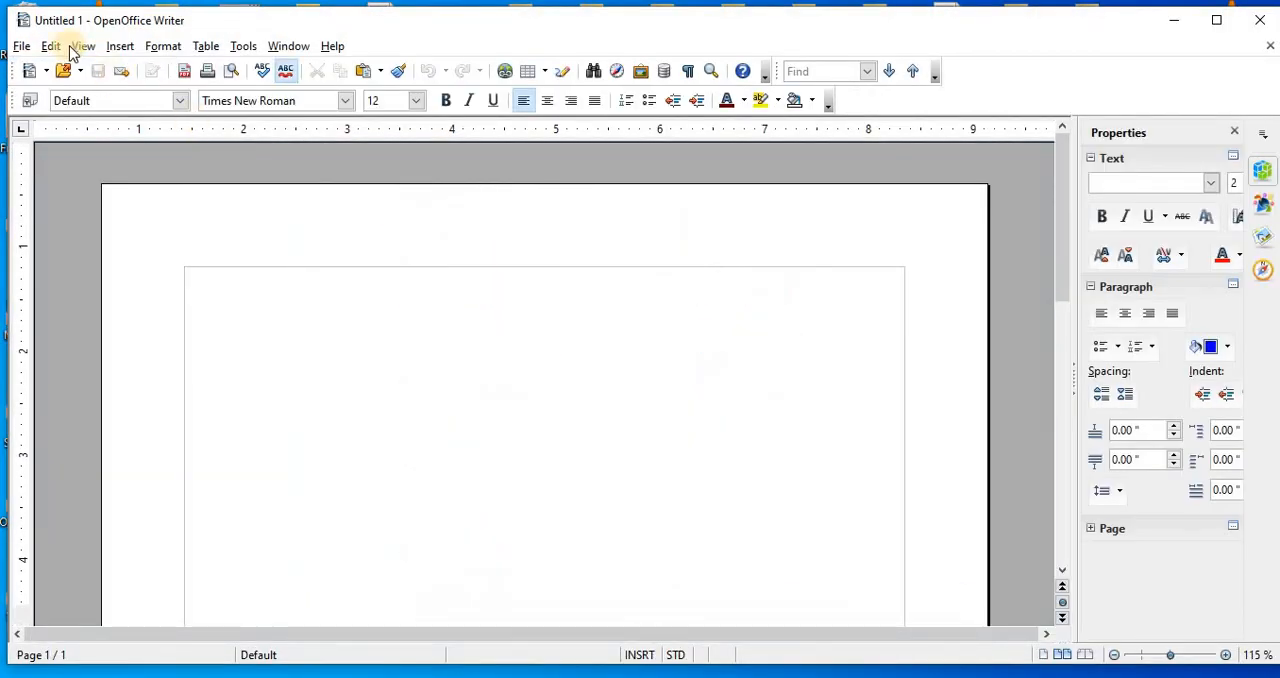
click(21, 47)
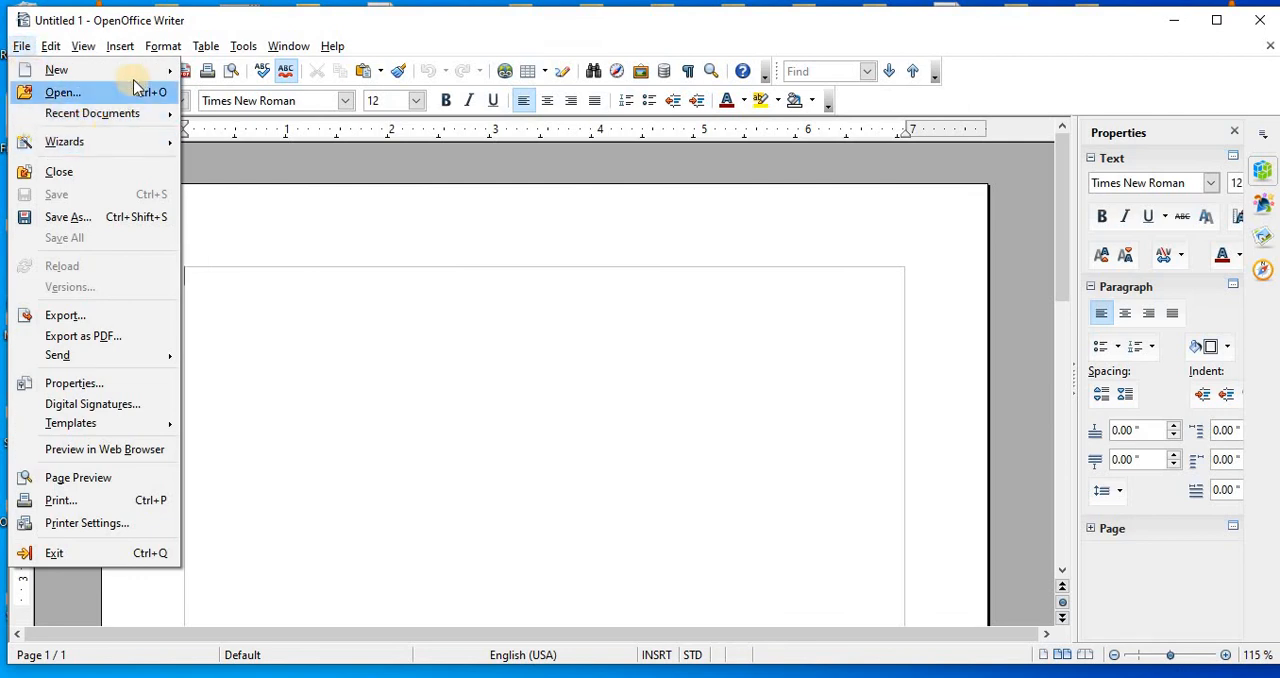
mouse_move(155, 70)
click(268, 347)
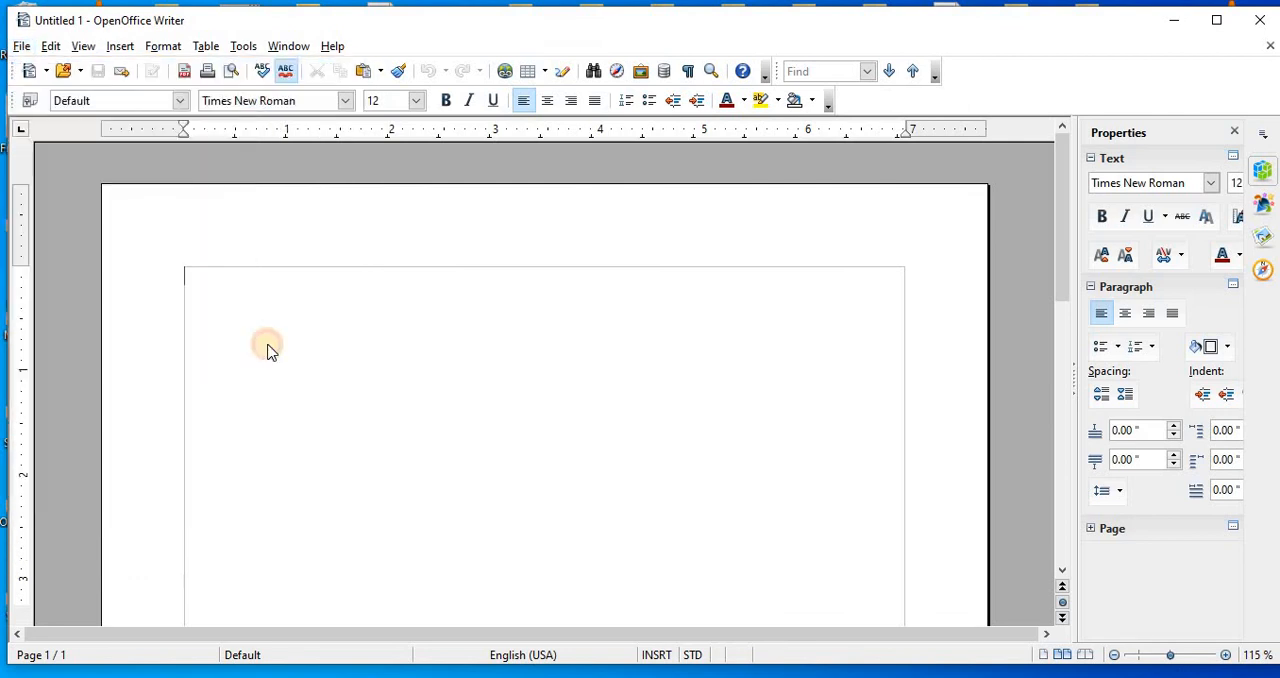
click(470, 187)
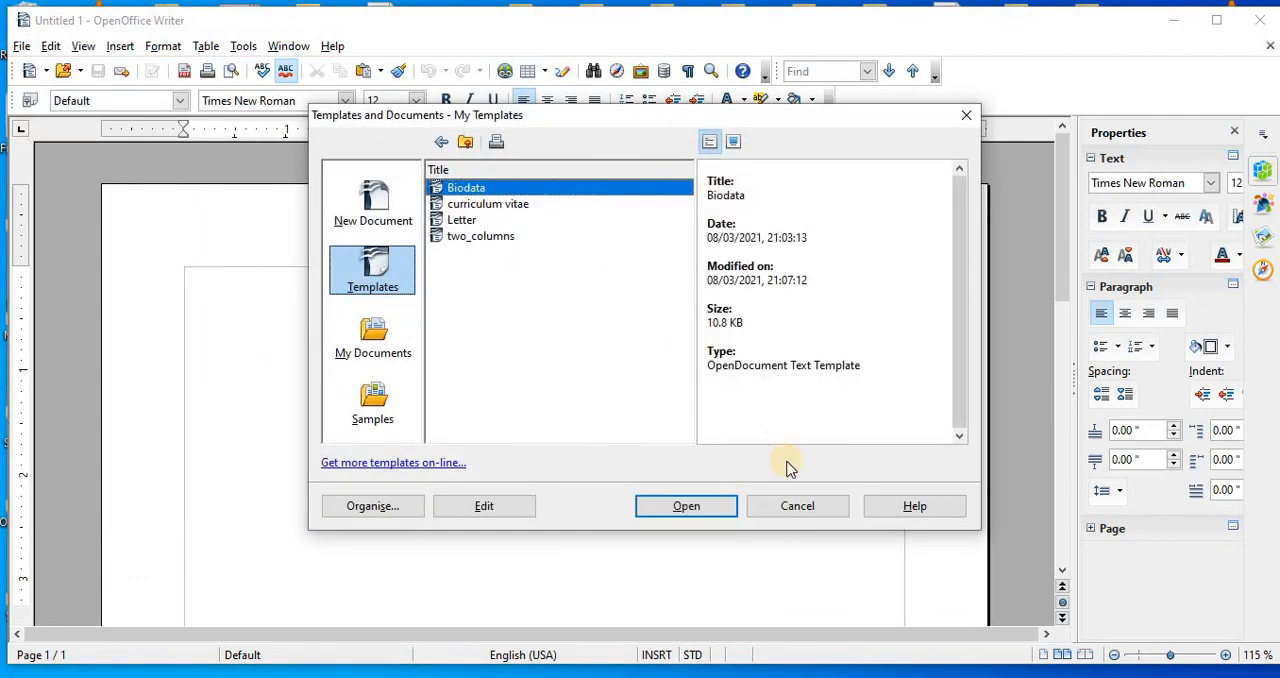
click(700, 507)
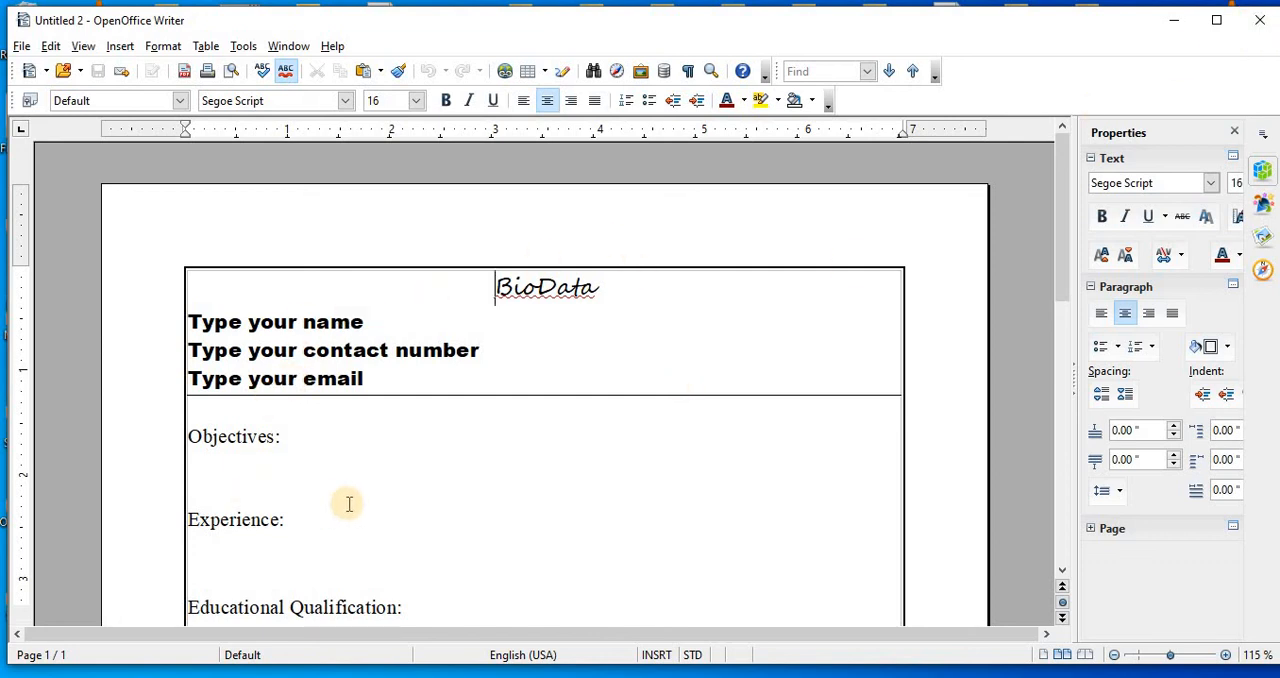
Step: Close both the Biodata-based document and the blank text document to return to the desktop
click(1257, 30)
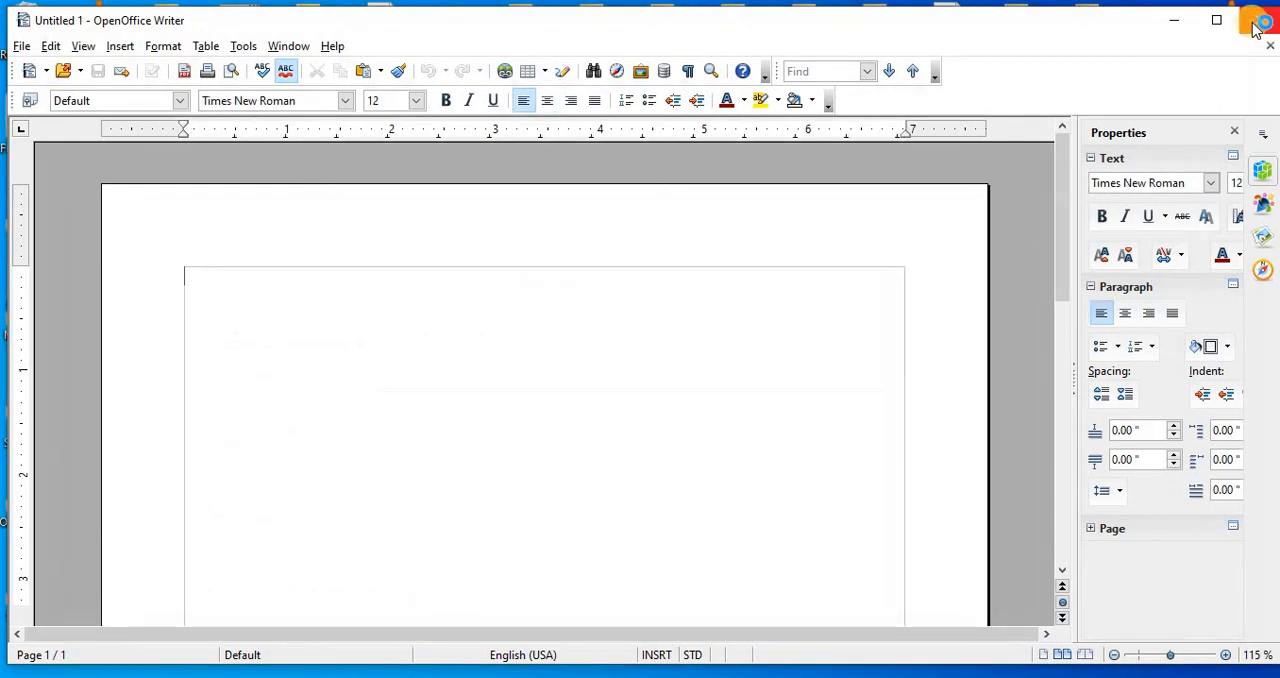
click(1256, 28)
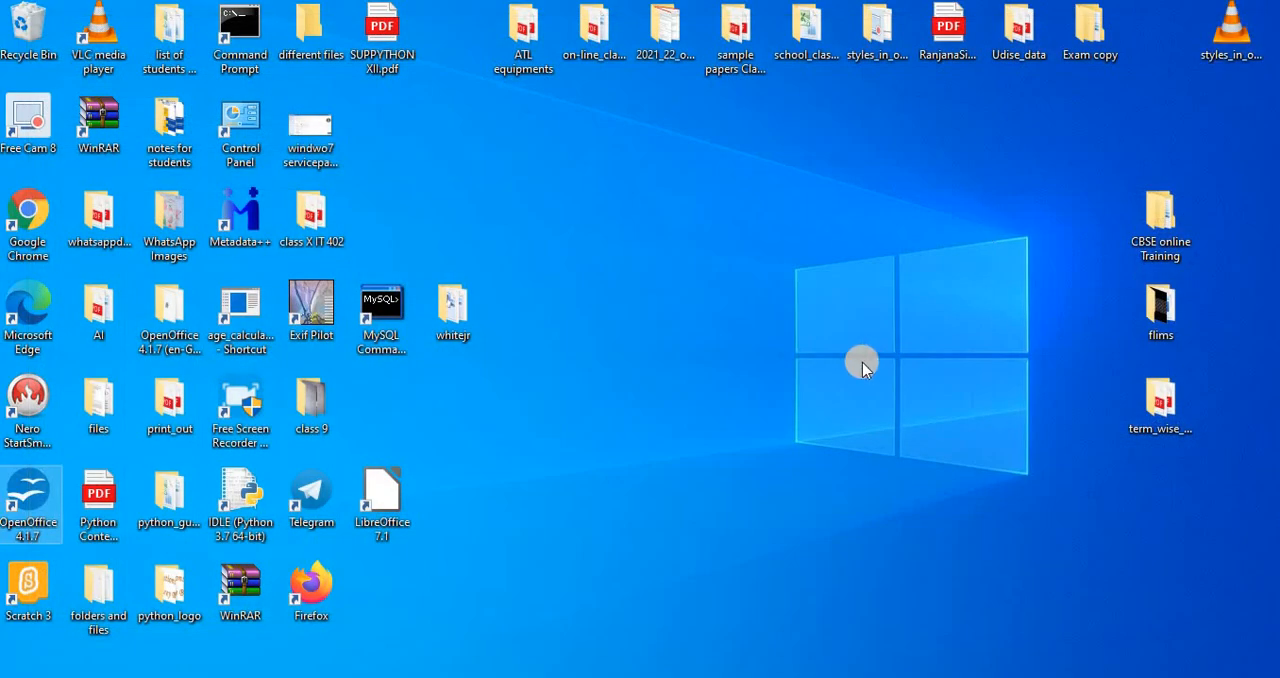